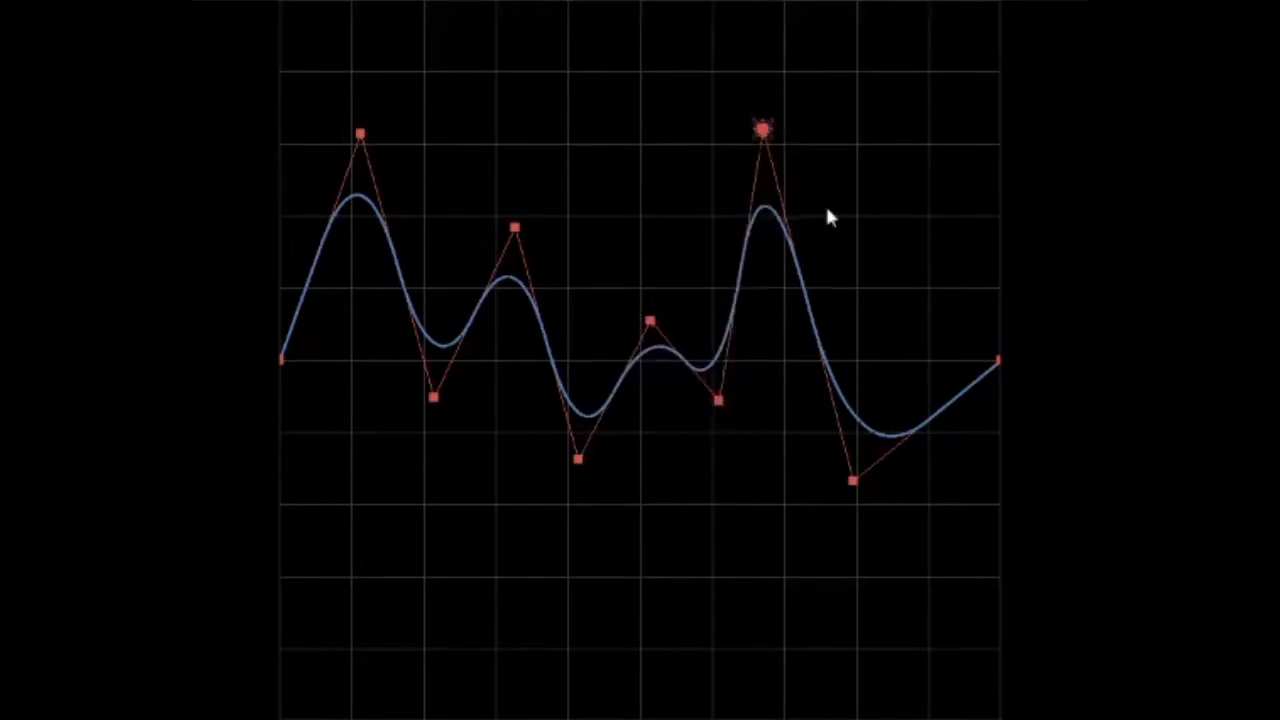
Reshape the multi-point curve by moving its peak and valley control points
{"action": "left_click_drag", "start_coordinate": [761, 123], "coordinate": [797, 256]}
{"action": "left_click_drag", "start_coordinate": [853, 481], "coordinate": [869, 547]}
{"action": "left_click_drag", "start_coordinate": [433, 398], "coordinate": [428, 429]}
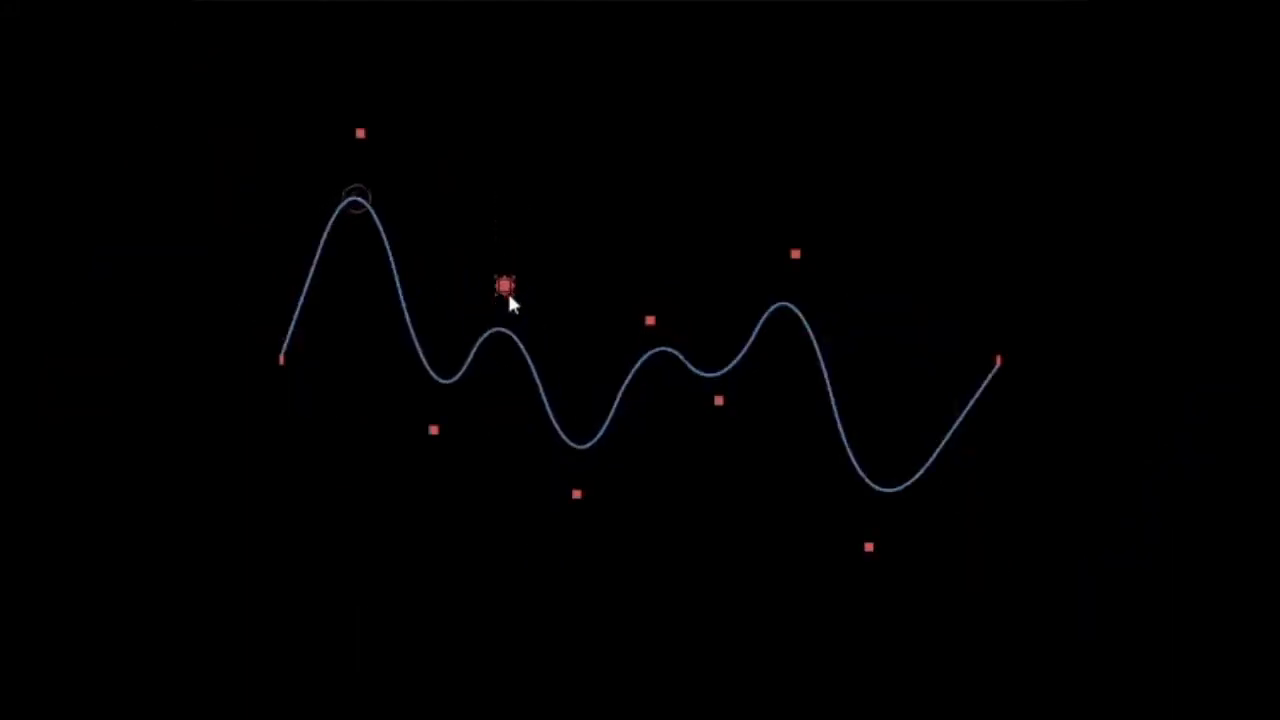
{"action": "left_click_drag", "start_coordinate": [508, 293], "coordinate": [507, 330]}
{"action": "left_click_drag", "start_coordinate": [433, 430], "coordinate": [378, 297]}
{"action": "left_click_drag", "start_coordinate": [505, 329], "coordinate": [497, 271]}
{"action": "left_click_drag", "start_coordinate": [360, 133], "coordinate": [321, 242]}
{"action": "left_click_drag", "start_coordinate": [577, 494], "coordinate": [569, 402]}
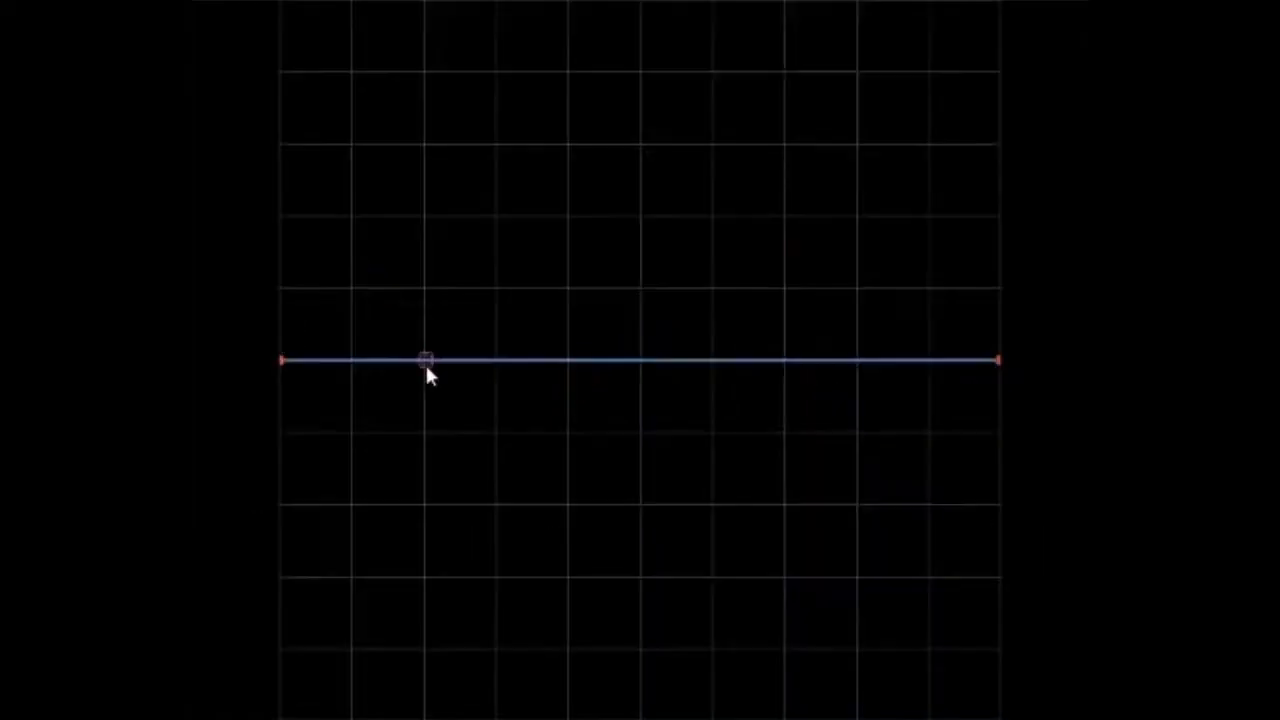
Shape a three-point curve with one high control point near its start and both ends at mid-height, and copy its code
{"action": "left_click_drag", "start_coordinate": [424, 360], "coordinate": [402, 147]}
{"action": "left_click_drag", "start_coordinate": [998, 359], "coordinate": [998, 125]}
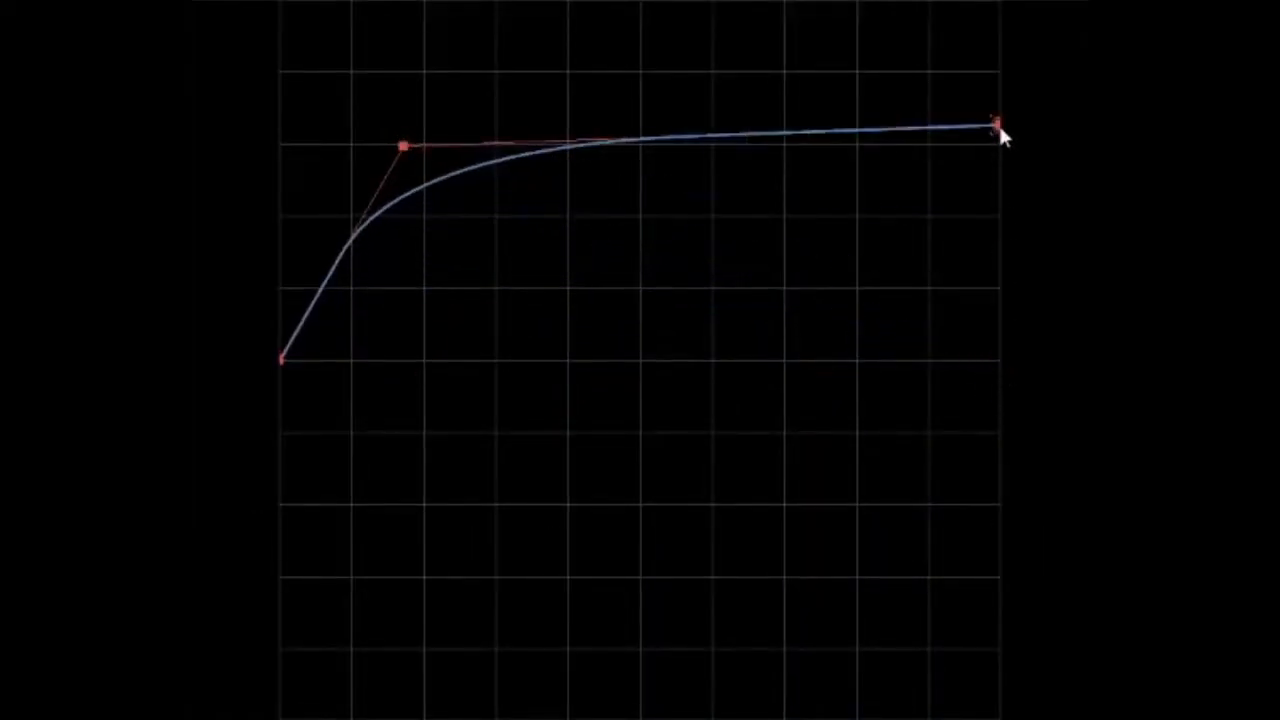
{"action": "left_click_drag", "start_coordinate": [402, 147], "coordinate": [387, 110]}
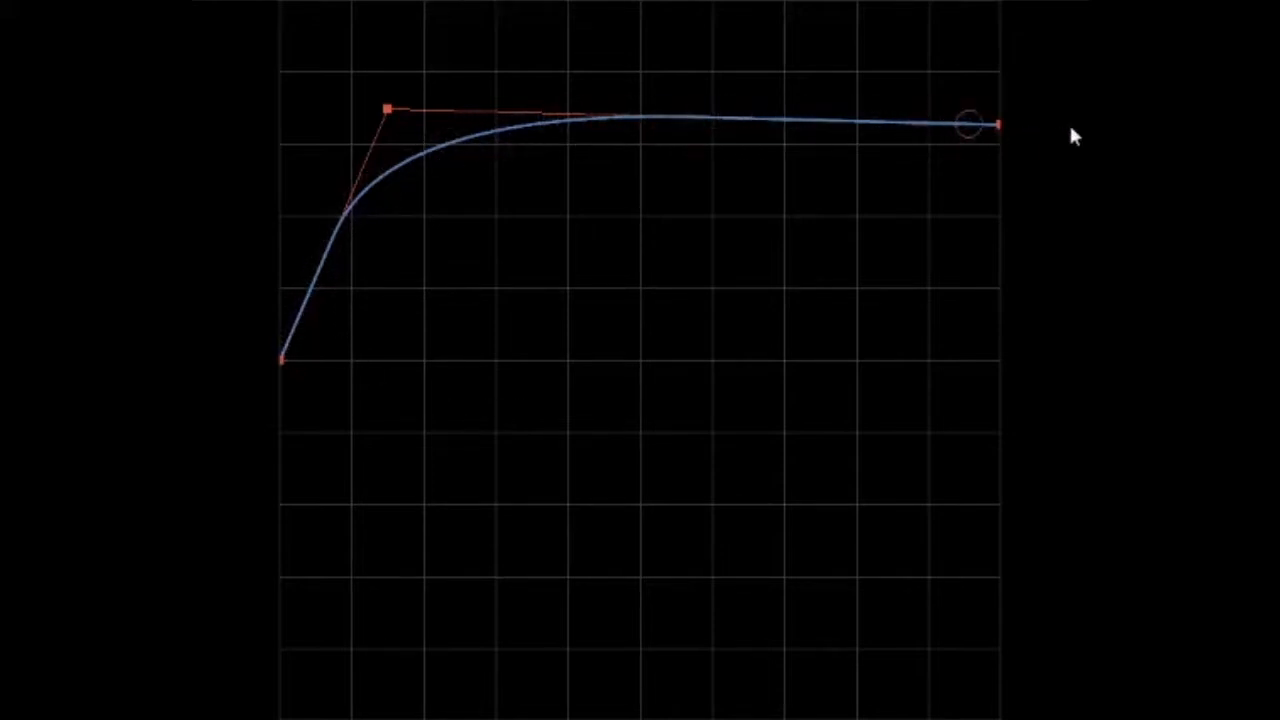
{"action": "left_click_drag", "start_coordinate": [1000, 126], "coordinate": [995, 366]}
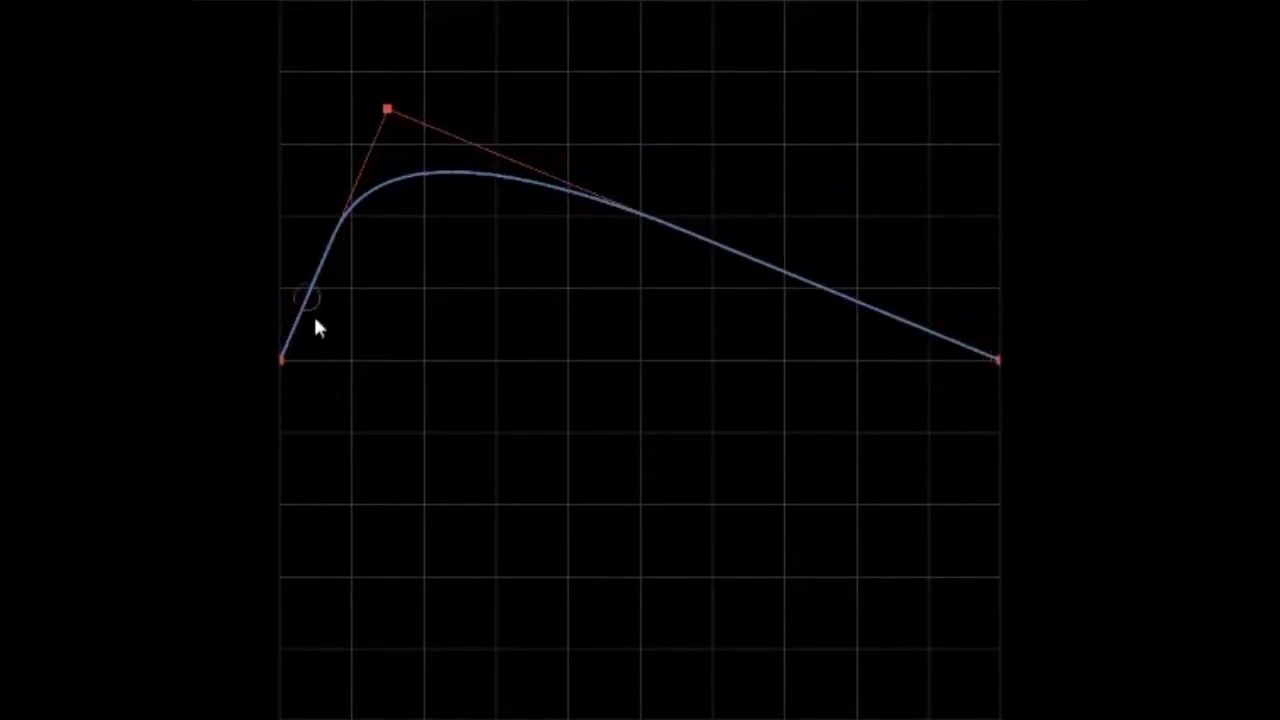
{"action": "key", "text": "ctrl+c"}
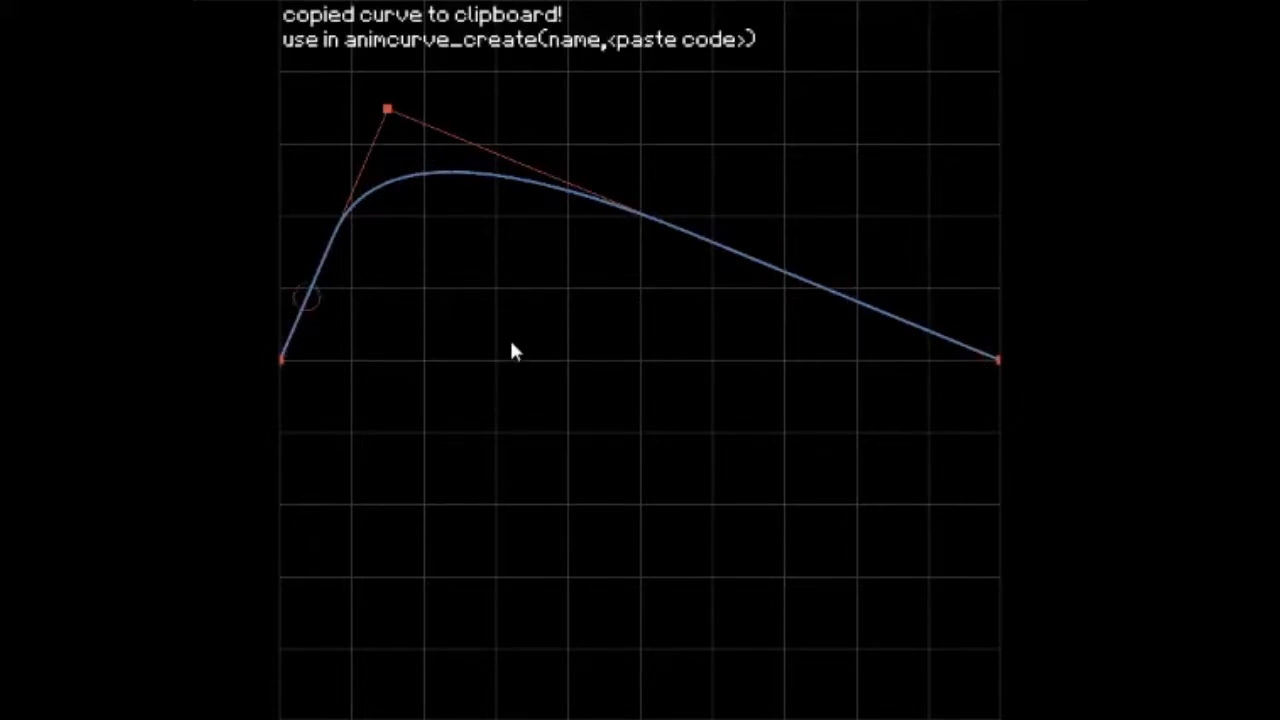
Import animcurve scripts.gml into the notBlockGame project in GameMaker: Studio and show the scripts in its group
{"action": "key", "text": "ctrl+o"}
{"action": "left_click", "coordinate": [243, 48]}
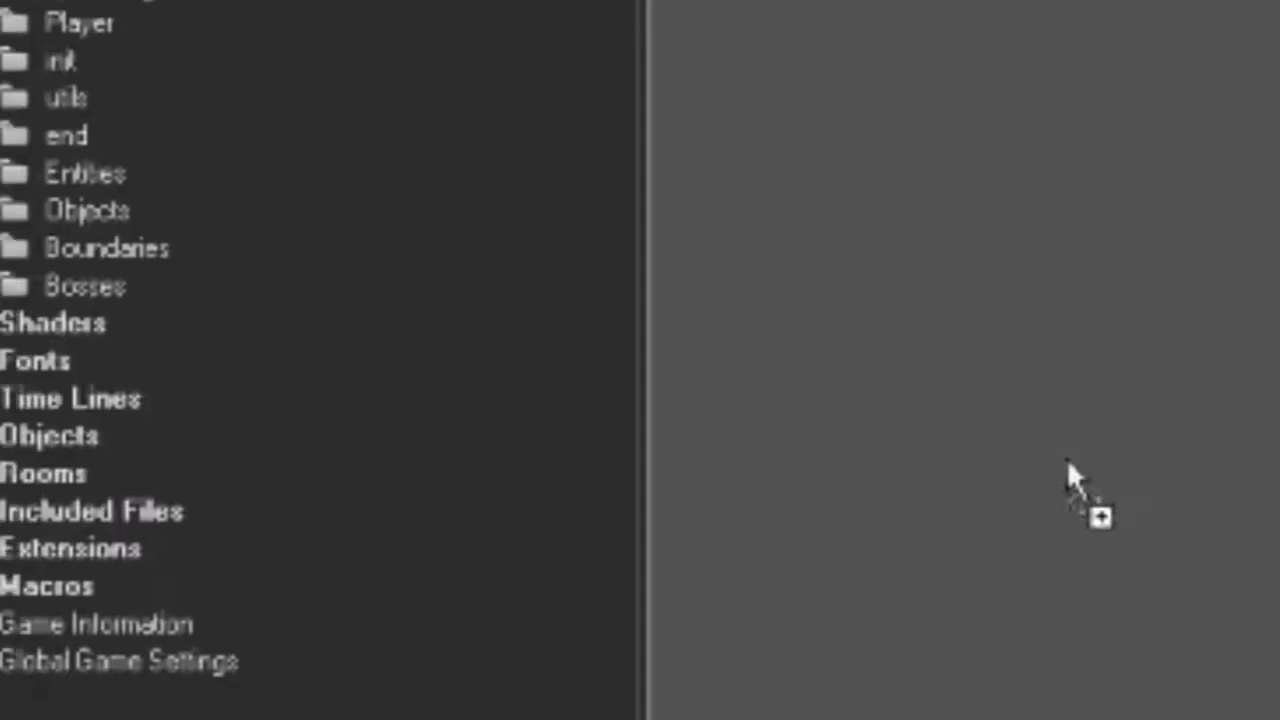
{"action": "left_click_drag", "start_coordinate": [1067, 458], "coordinate": [906, 403]}
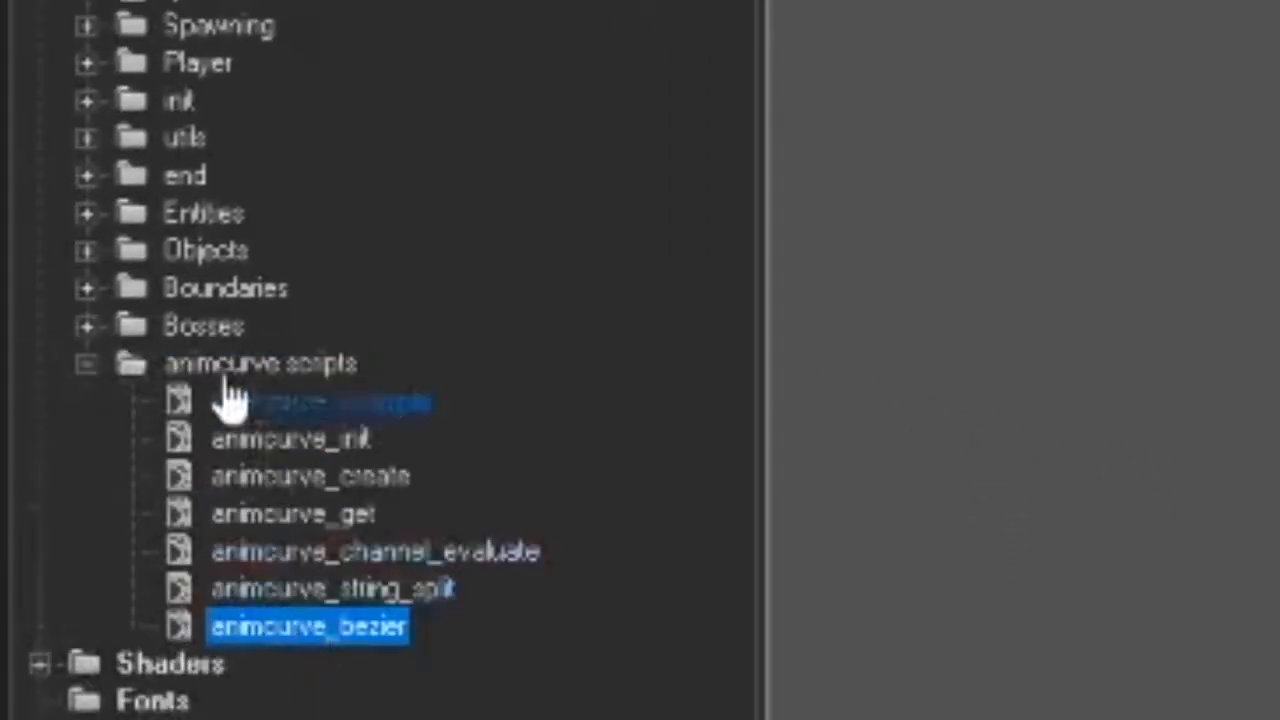
{"action": "left_click", "coordinate": [230, 368]}
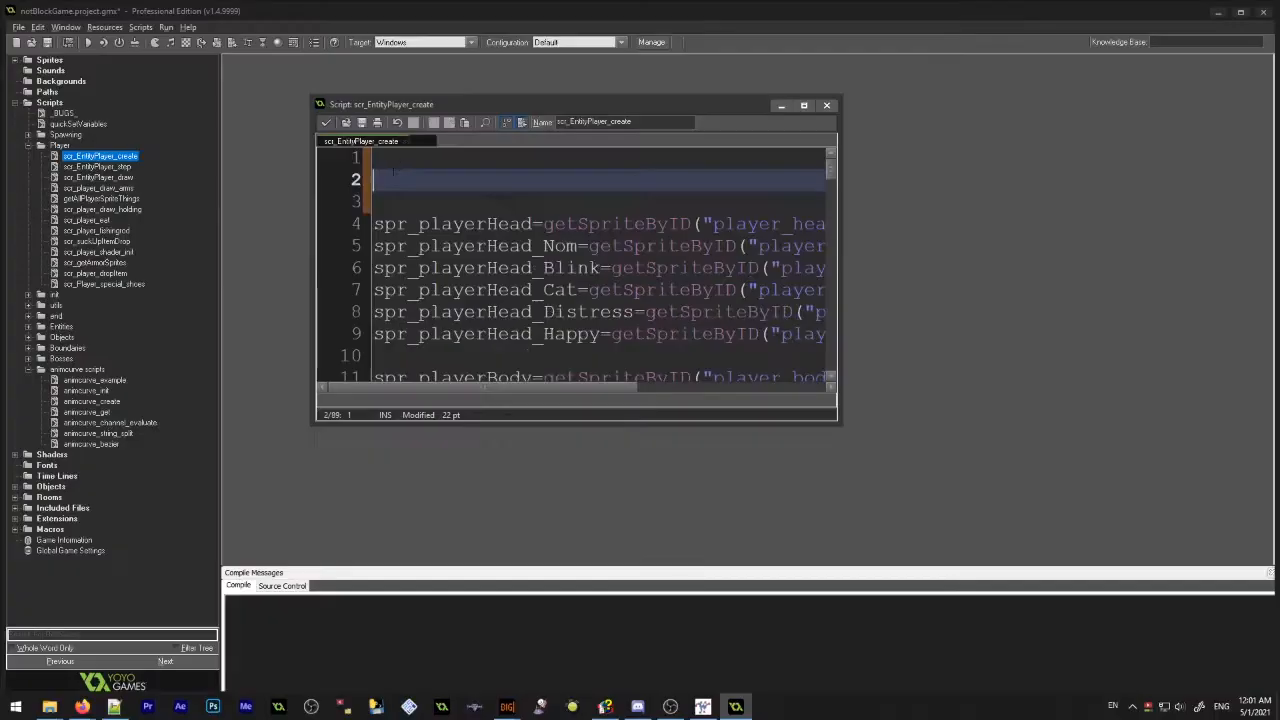
Add an animcurve_init() call on line 2 of scr_EntityPlayer_create, with blank lines above the sprite assignments
{"action": "key", "text": "Return"}
{"action": "key", "text": "Return"}
{"action": "key", "text": "Return"}
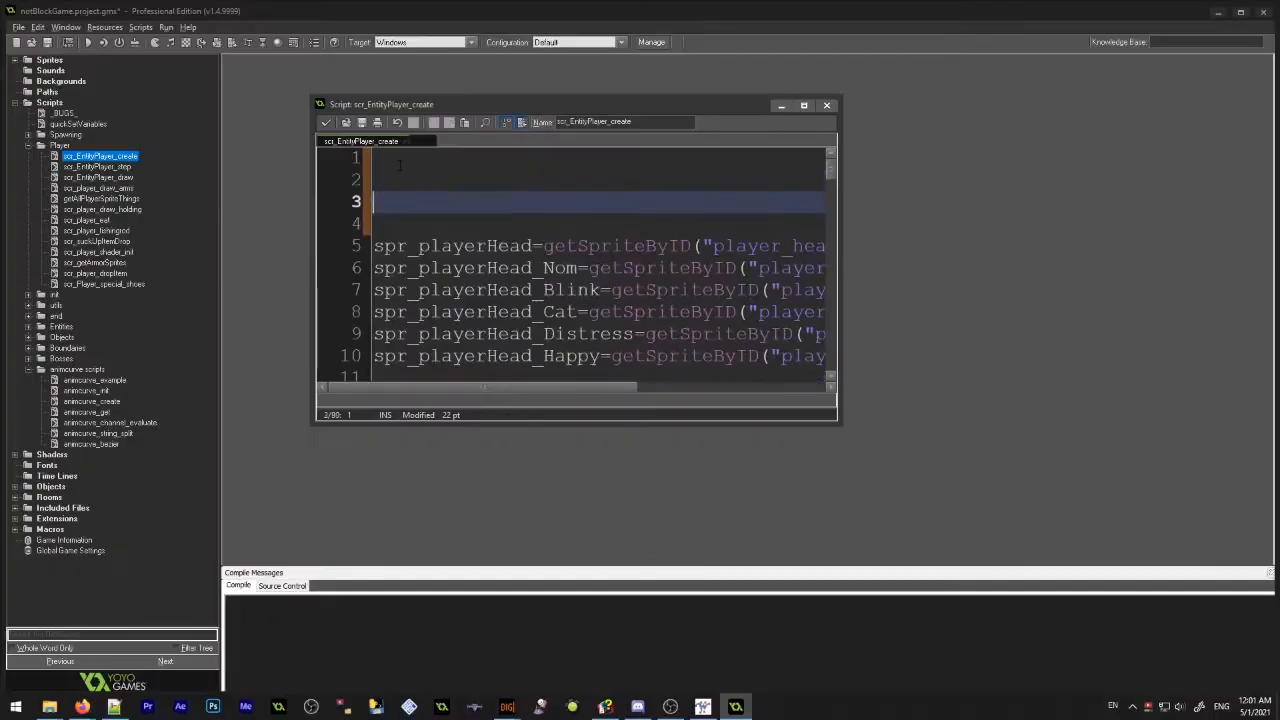
{"action": "key", "text": "Up"}
{"action": "type", "text": "anim"}
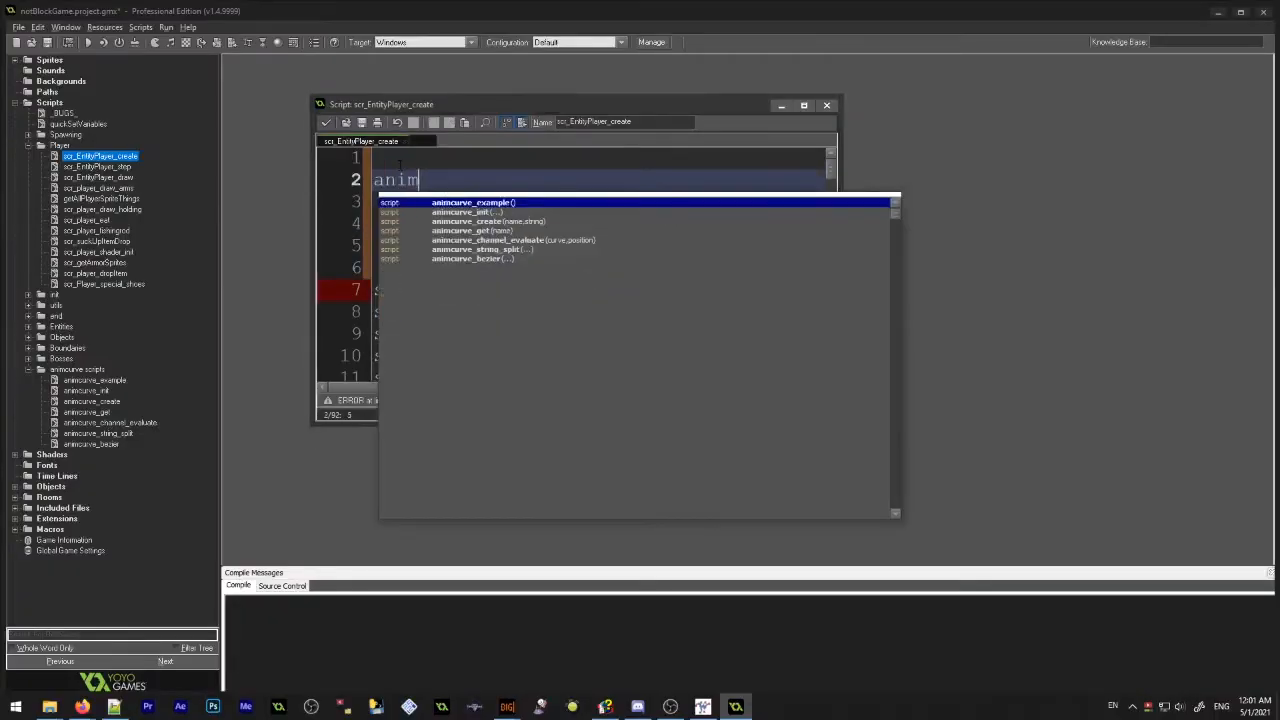
{"action": "key", "text": "Down"}
{"action": "key", "text": "Down"}
{"action": "key", "text": "Up"}
{"action": "key", "text": "Return"}
{"action": "key", "text": "Return"}
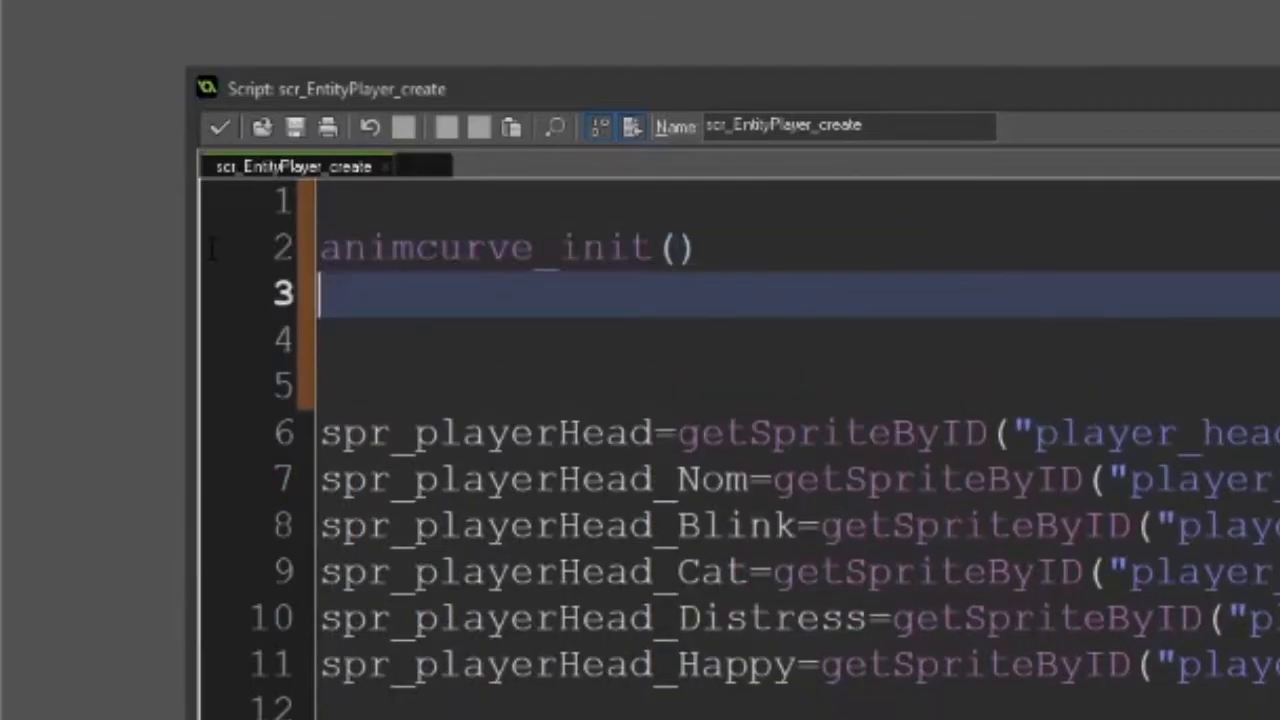
Paste the copied animcurve_create line below animcurve_init() and rename its curve to "anim_leg"
{"action": "key", "text": "ctrl+v"}
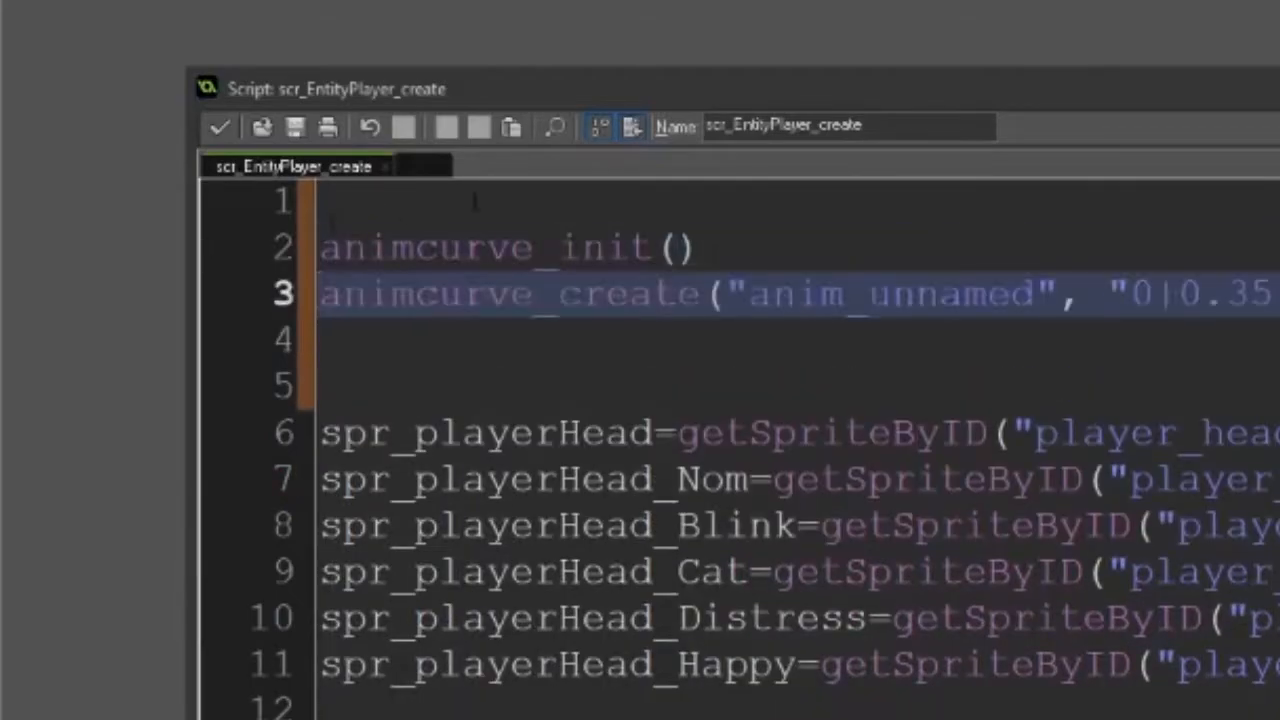
{"action": "key", "text": "alt+Tab"}
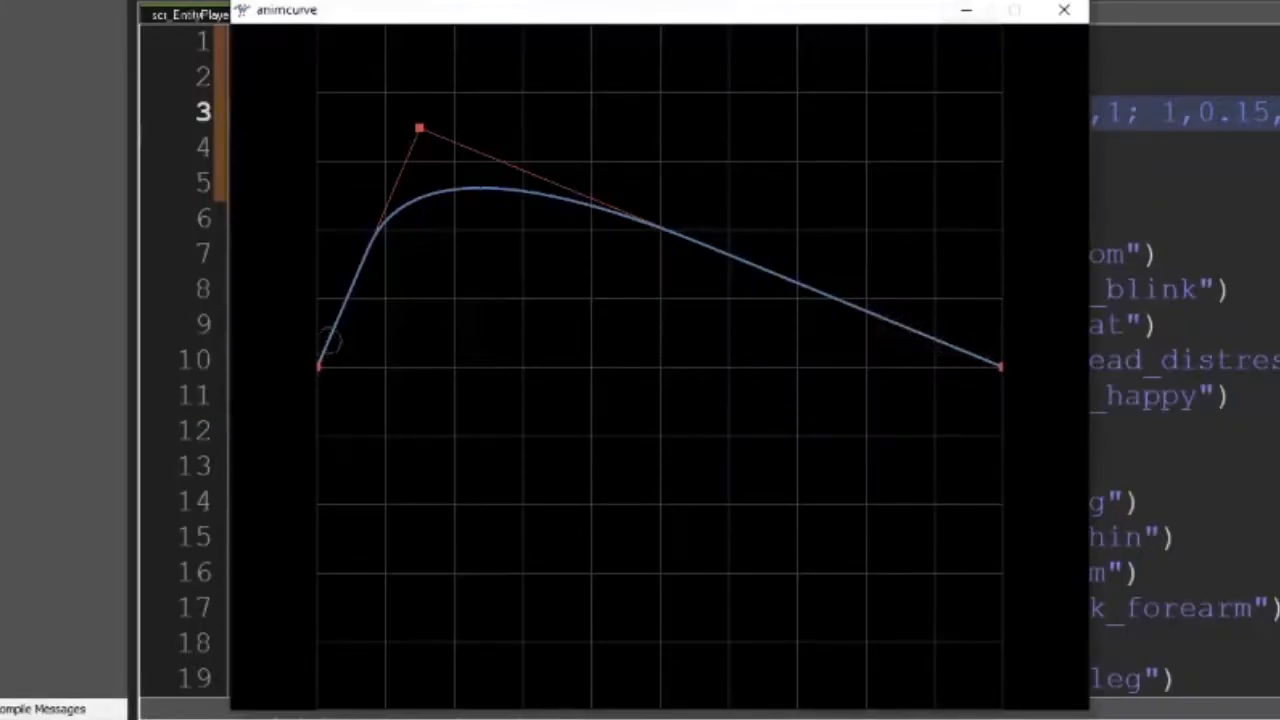
{"action": "left_click", "coordinate": [968, 12]}
{"action": "left_click_drag", "start_coordinate": [650, 112], "coordinate": [778, 117]}
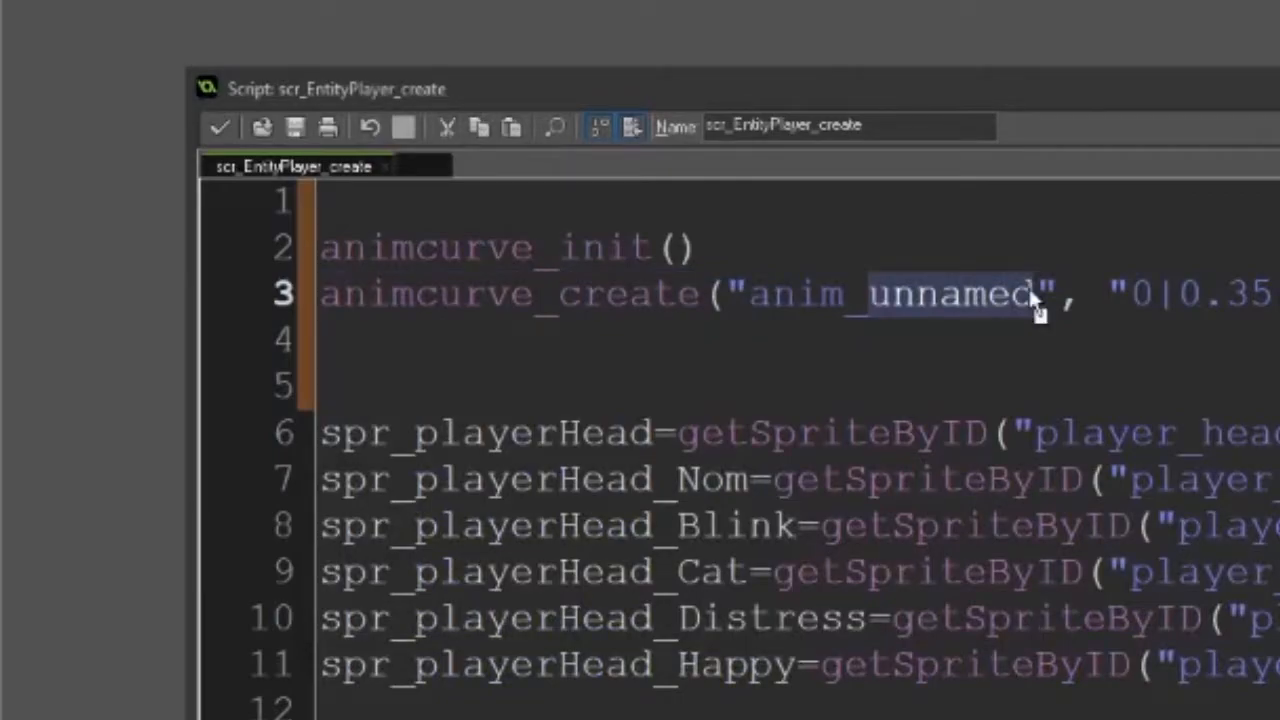
{"action": "type", "text": "leg"}
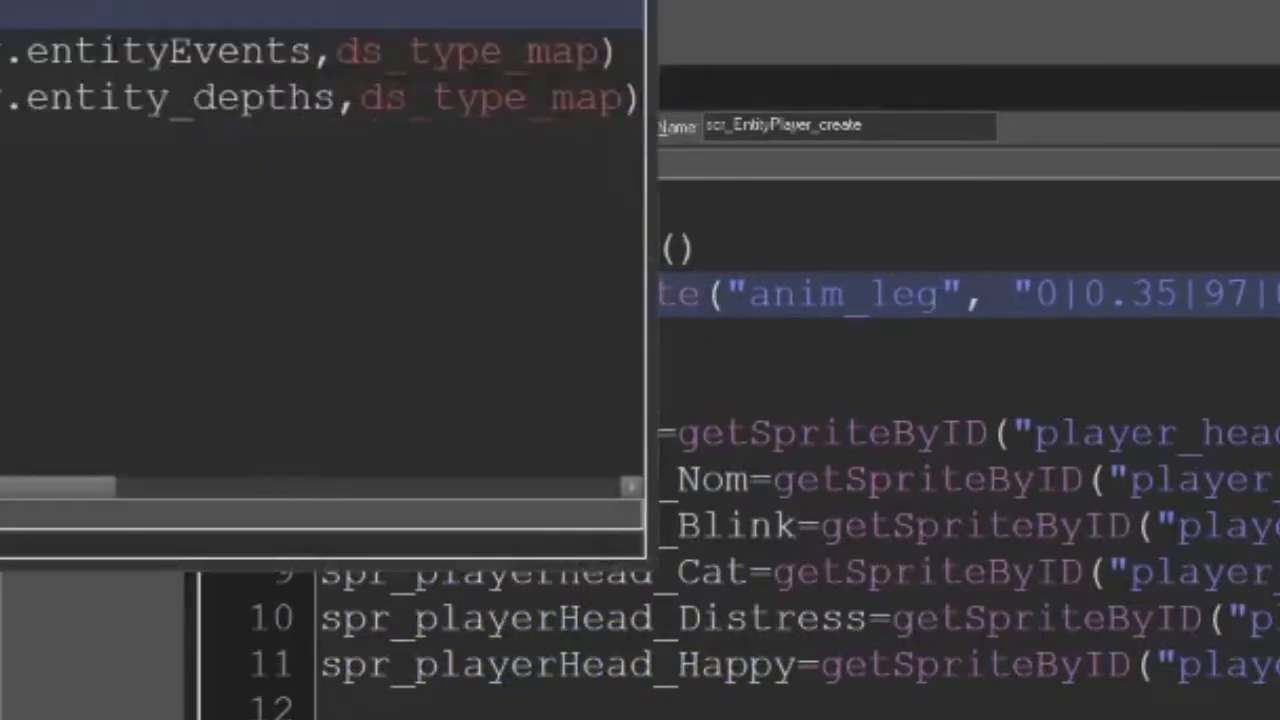
Open scr_FreeResources and browse the code completions for the animcurve scripts on line 5
{"action": "left_click_drag", "start_coordinate": [59, 0], "coordinate": [479, 122]}
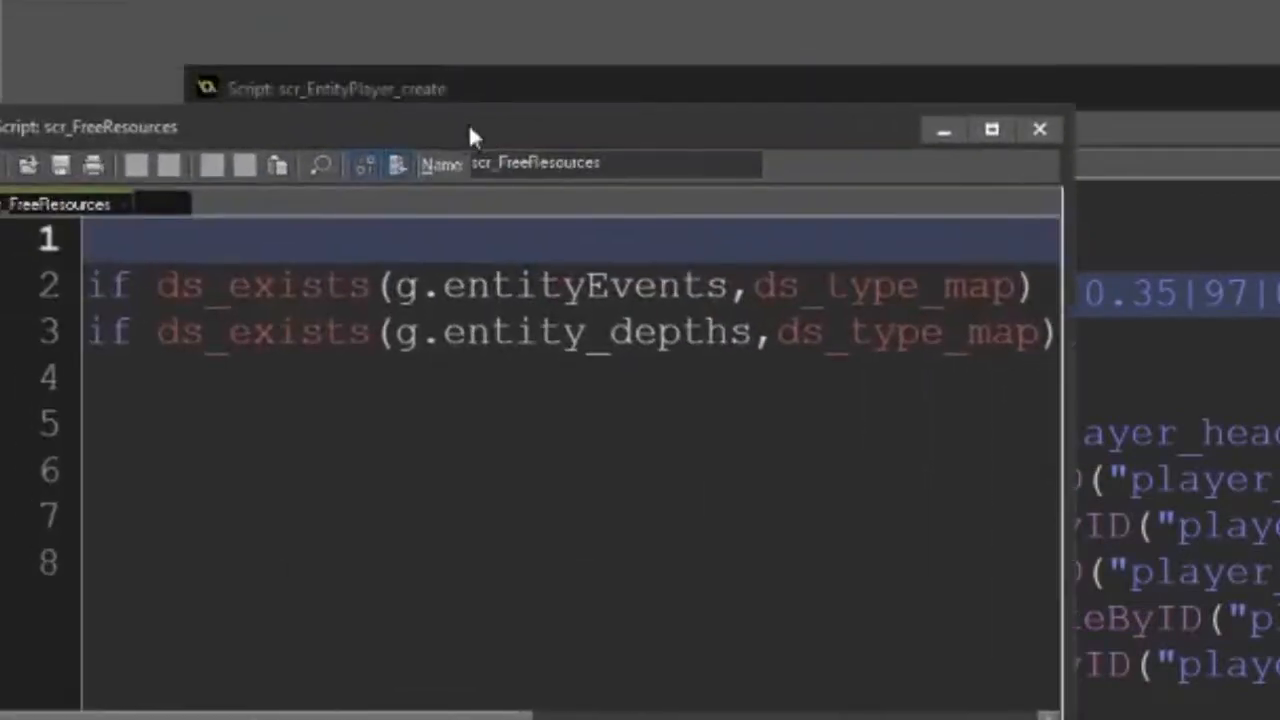
{"action": "left_click", "coordinate": [235, 440]}
{"action": "type", "text": "anim"}
{"action": "key", "text": "Down"}
{"action": "key", "text": "Down"}
{"action": "key", "text": "Down"}
{"action": "key", "text": "Down"}
{"action": "key", "text": "Down"}
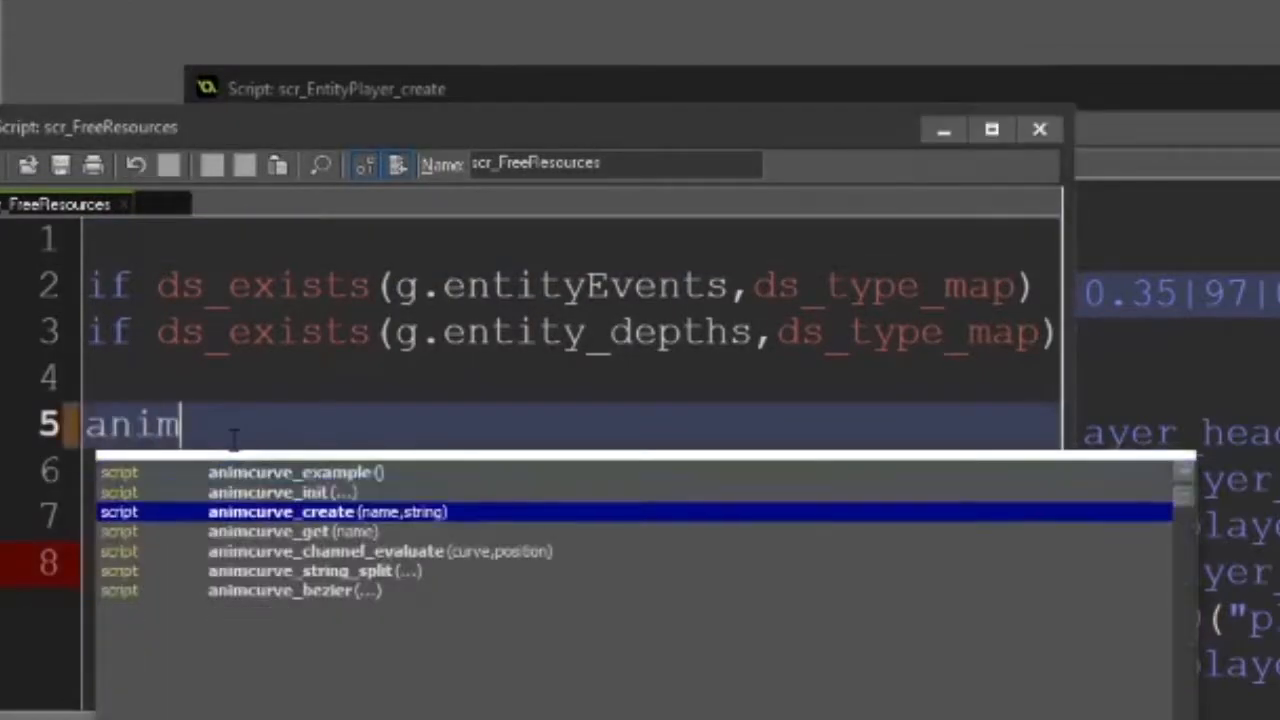
{"action": "key", "text": "Up"}
{"action": "key", "text": "Up"}
{"action": "key", "text": "Up"}
{"action": "key", "text": "Up"}
{"action": "key", "text": "Down"}
Call animcurve_free() on line 5 of scr_FreeResources, close that script and save the changes
{"action": "key", "text": "Down"}
{"action": "key", "text": "Down"}
{"action": "key", "text": "Down"}
{"action": "key", "text": "Up"}
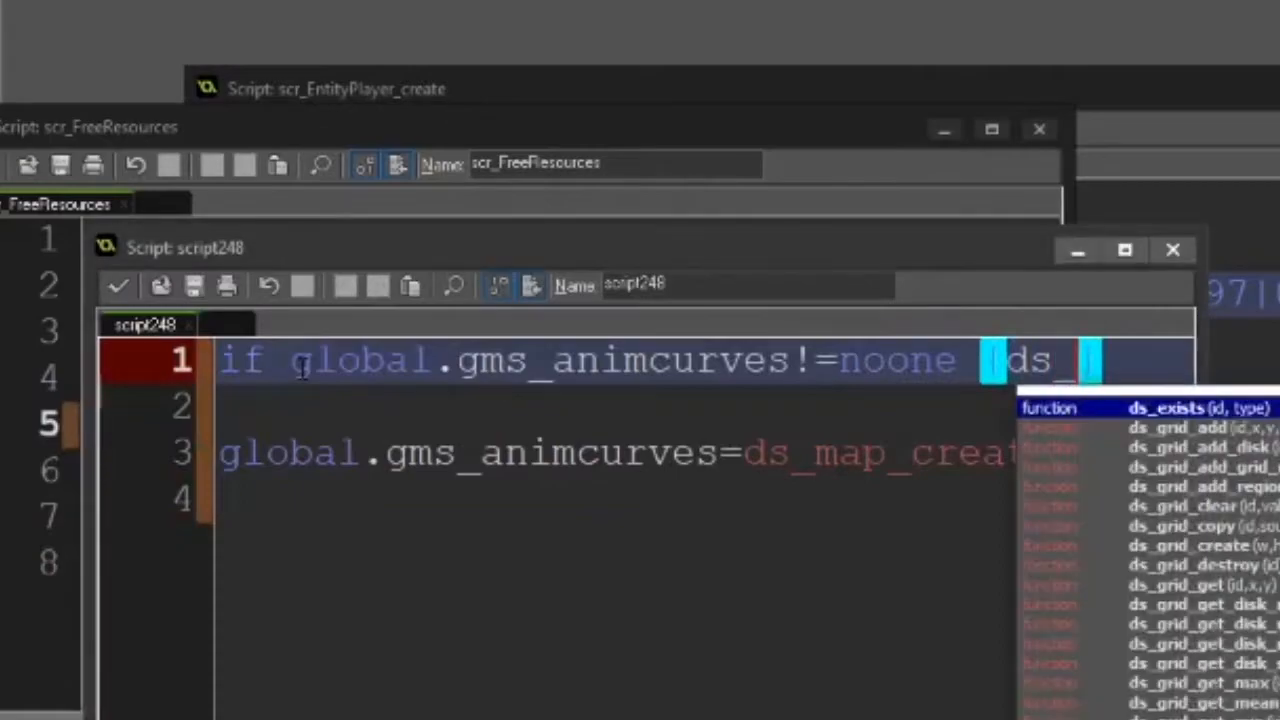
Create an animcurve_free script that calls ds_map_destroy(global.gms_animcurves)
{"action": "type", "text": "mna"}
{"action": "key", "text": "BackSpace"}
{"action": "key", "text": "BackSpace"}
{"action": "type", "text": "ap_destroy(global.gms_animcurves)"}
{"action": "left_click_drag", "start_coordinate": [375, 452], "coordinate": [220, 405]}
{"action": "key", "text": "Delete"}
{"action": "double_click", "coordinate": [634, 284]}
{"action": "type", "text": "animcurve"}
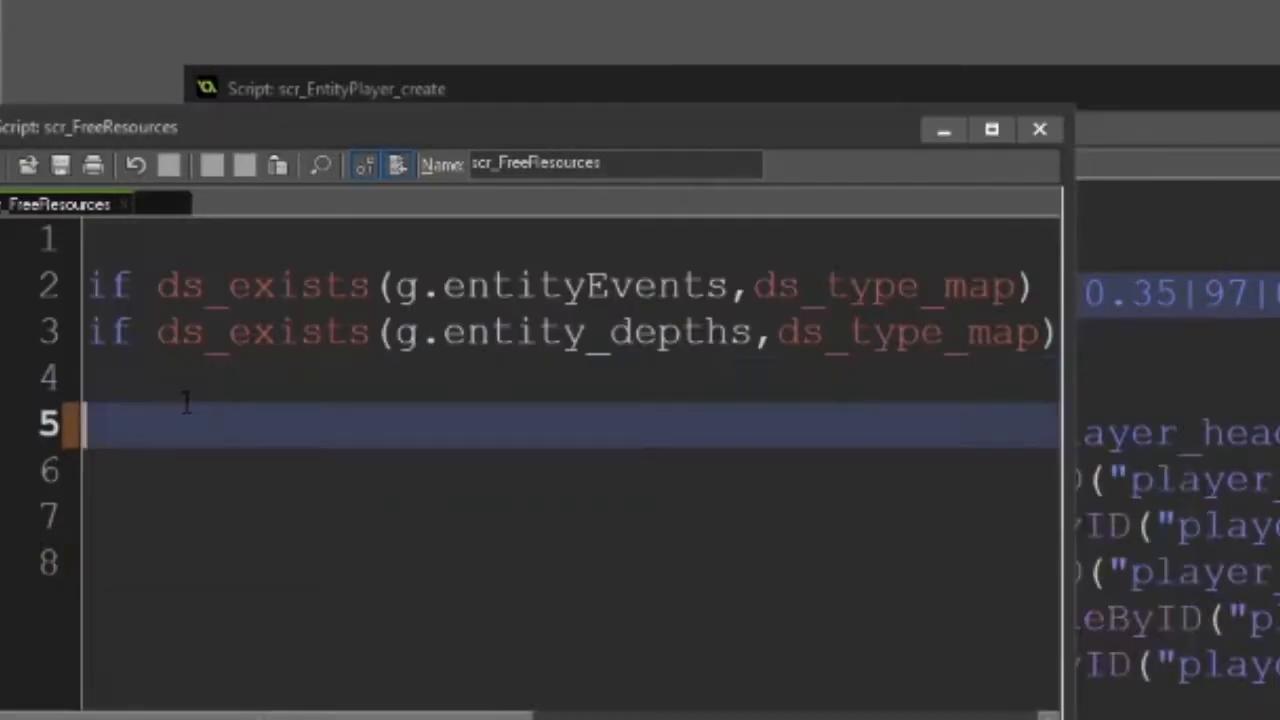
{"action": "type", "text": "anim"}
{"action": "key", "text": "Down"}
{"action": "key", "text": "Down"}
{"action": "key", "text": "Down"}
{"action": "key", "text": "Down"}
{"action": "key", "text": "Down"}
{"action": "key", "text": "Down"}
{"action": "key", "text": "Down"}
{"action": "key", "text": "Return"}
{"action": "type", "text": "()"}
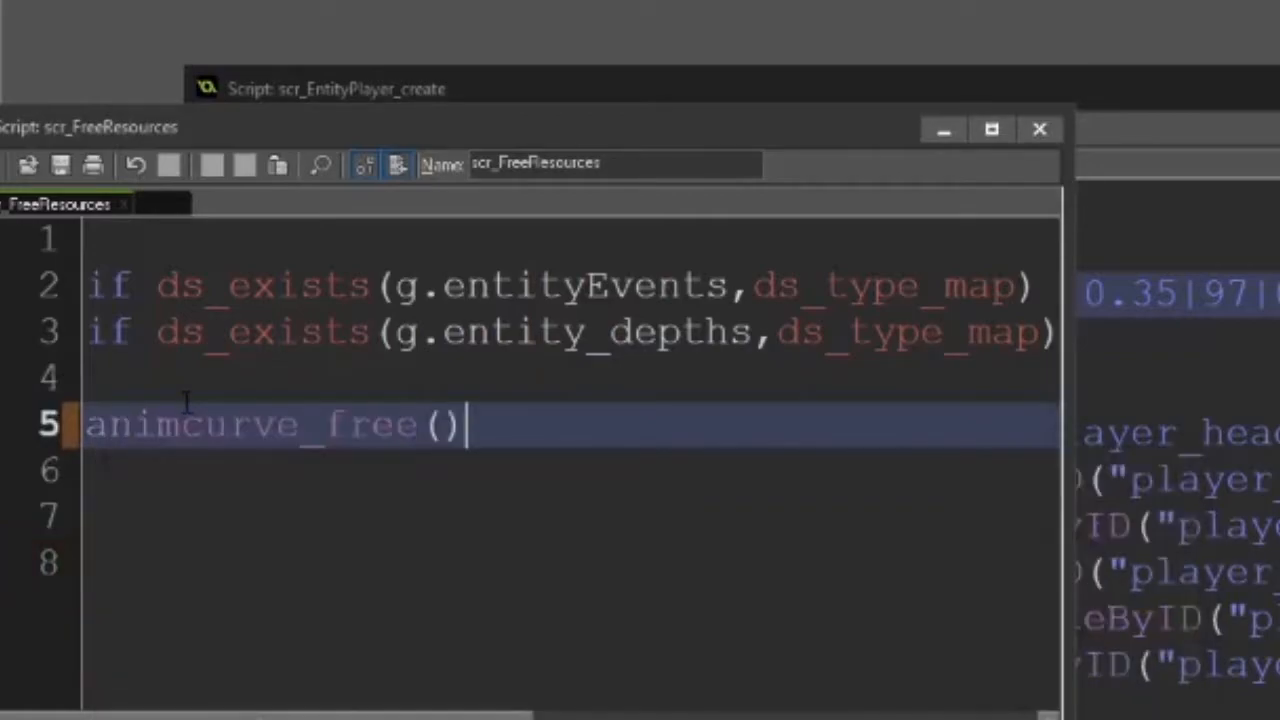
{"action": "left_click", "coordinate": [0, 168]}
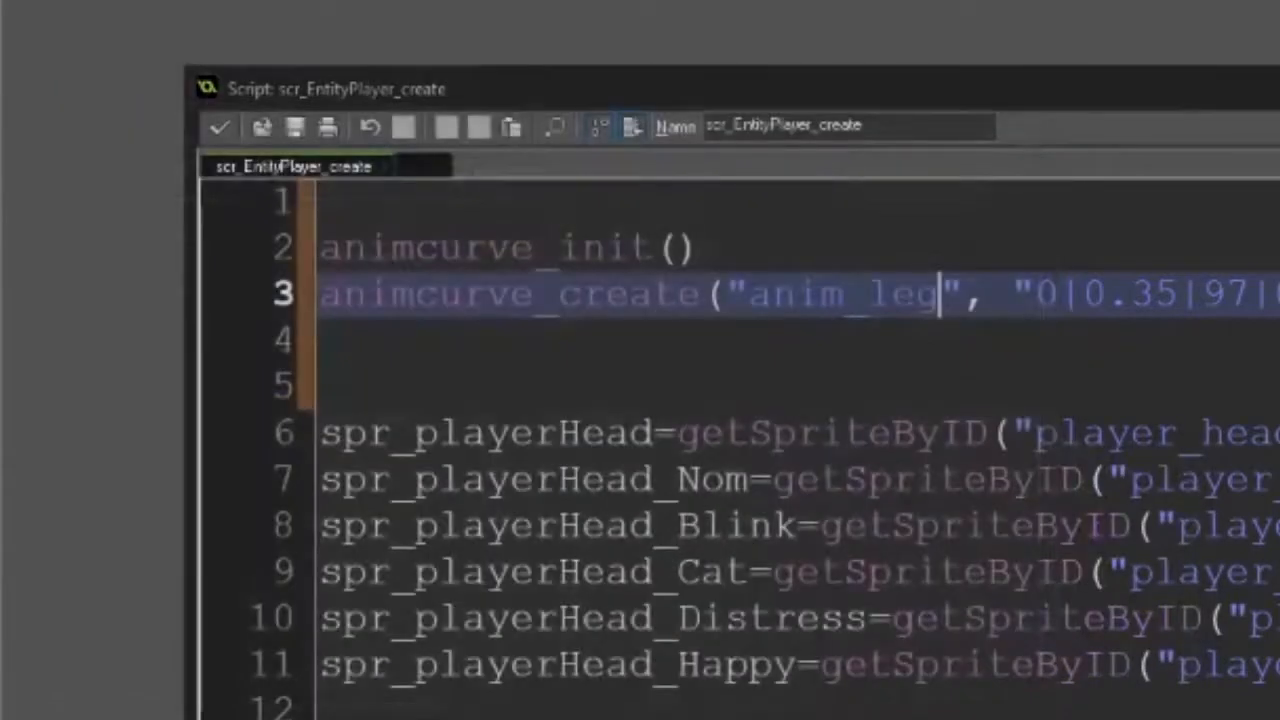
{"action": "key", "text": "ctrl+s"}
In scr_EntityPlayer_draw, start a backLegR statement below the commented limb==0 line, above r=backLegR
{"action": "left_click", "coordinate": [601, 336]}
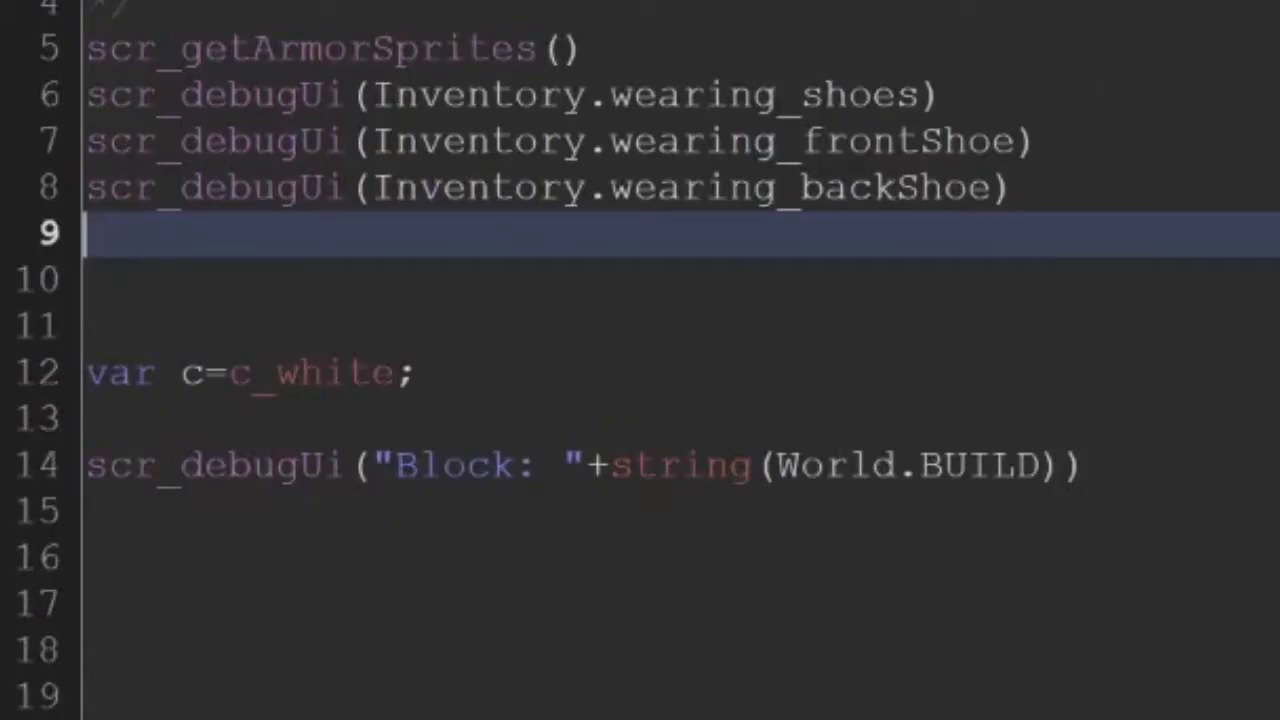
{"action": "scroll", "coordinate": [640, 360], "scroll_direction": "down", "scroll_amount": 13}
{"action": "scroll", "coordinate": [640, 360], "scroll_direction": "up", "scroll_amount": 2}
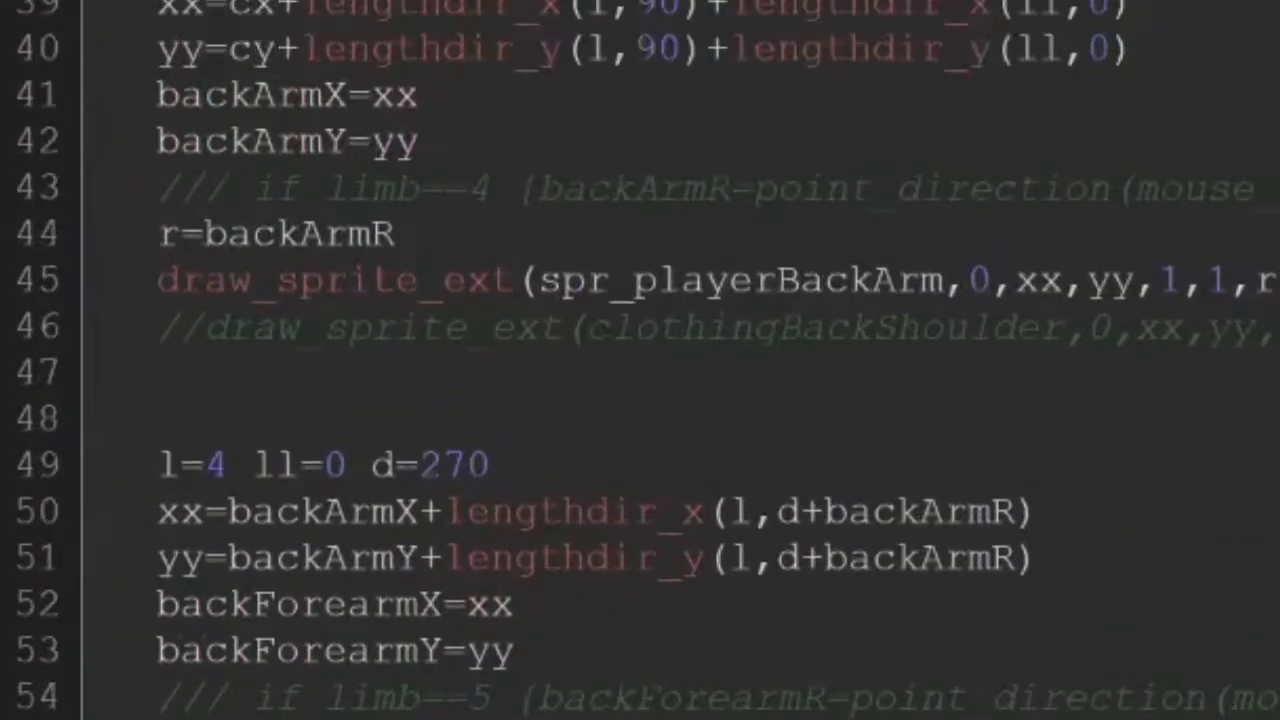
{"action": "scroll", "coordinate": [640, 360], "scroll_direction": "down", "scroll_amount": 7}
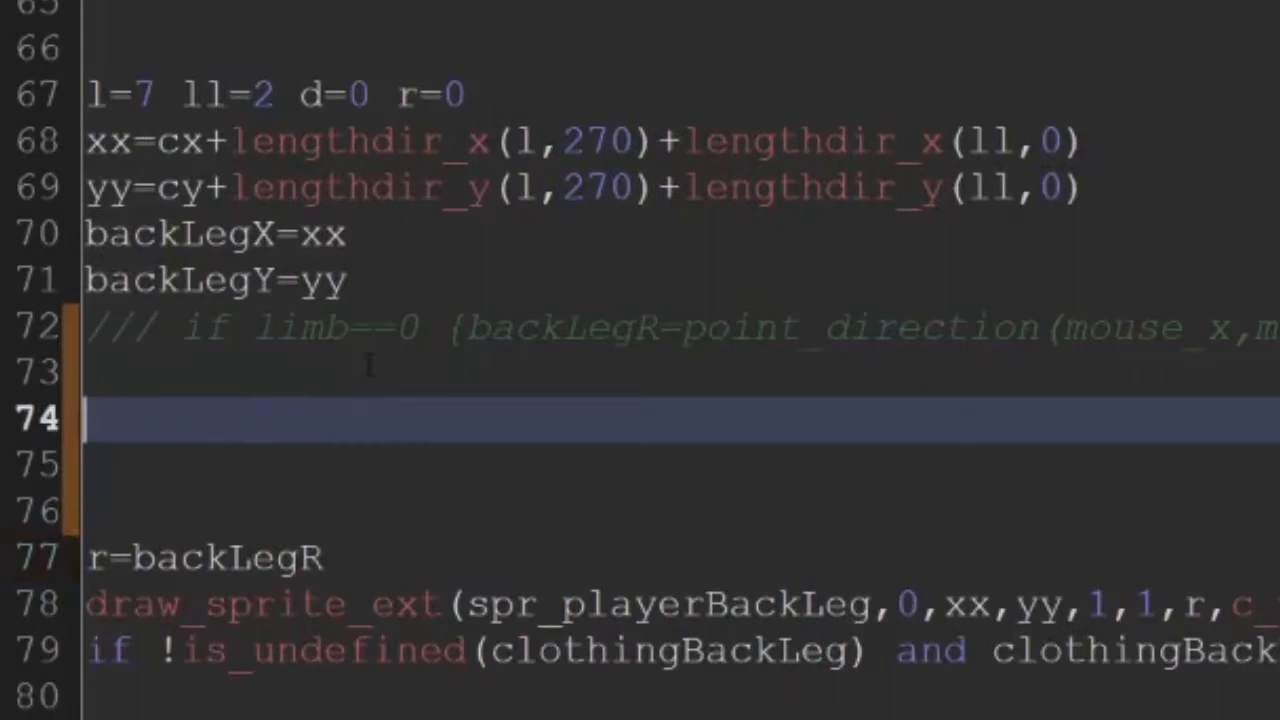
{"action": "type", "text": "back"}
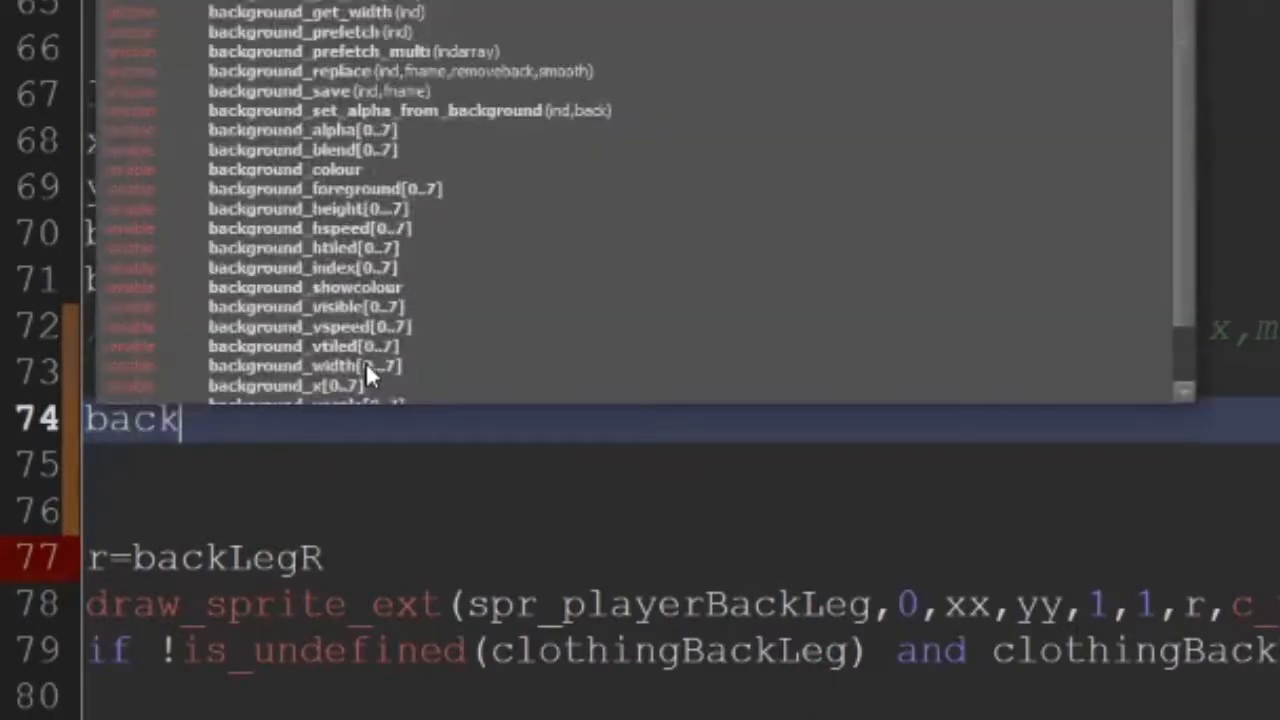
{"action": "type", "text": "LegR"}
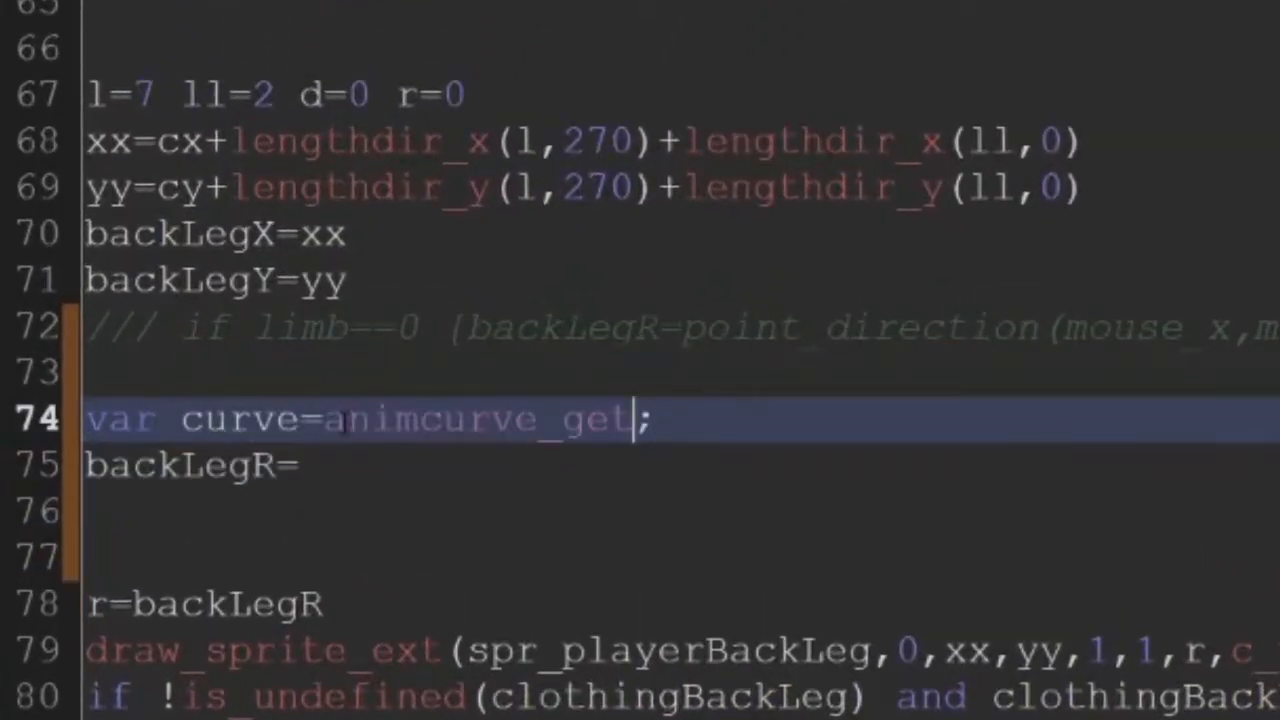
Add var curve=animcurve_get("anim_leg"); on the line above the new backLegR statement
{"action": "type", "text": "(\"anim_"}
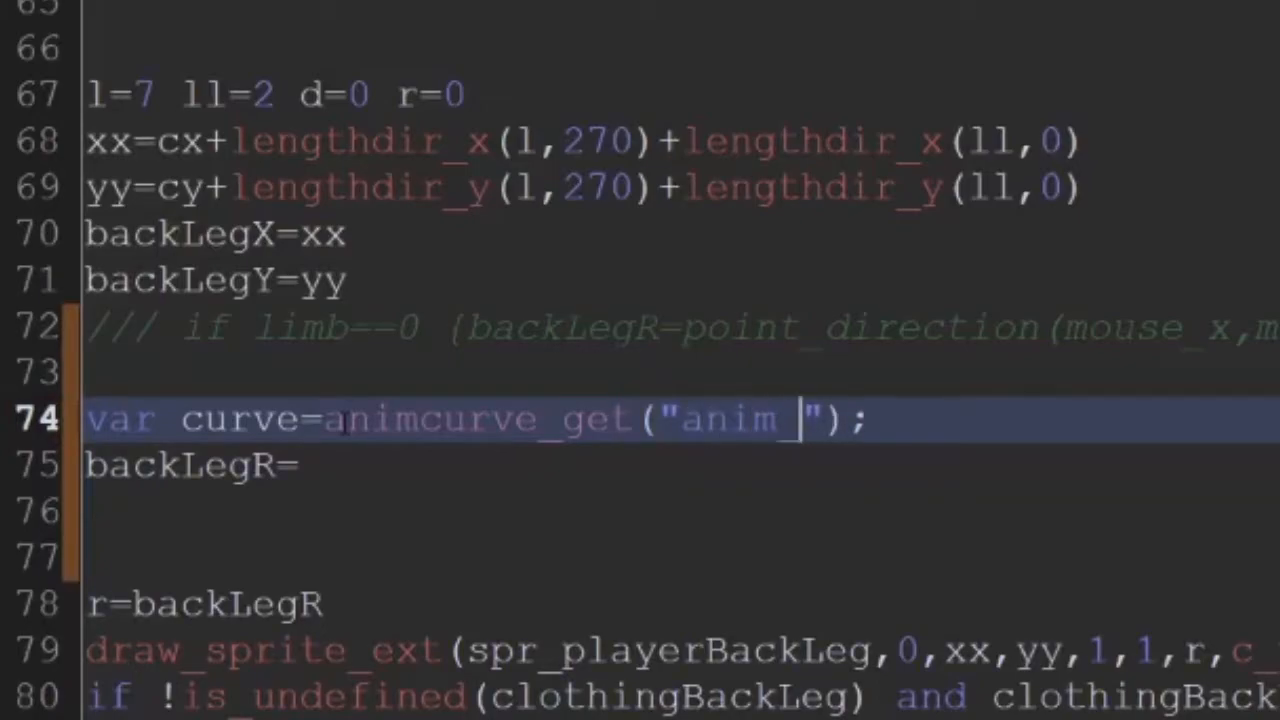
{"action": "type", "text": "leg"}
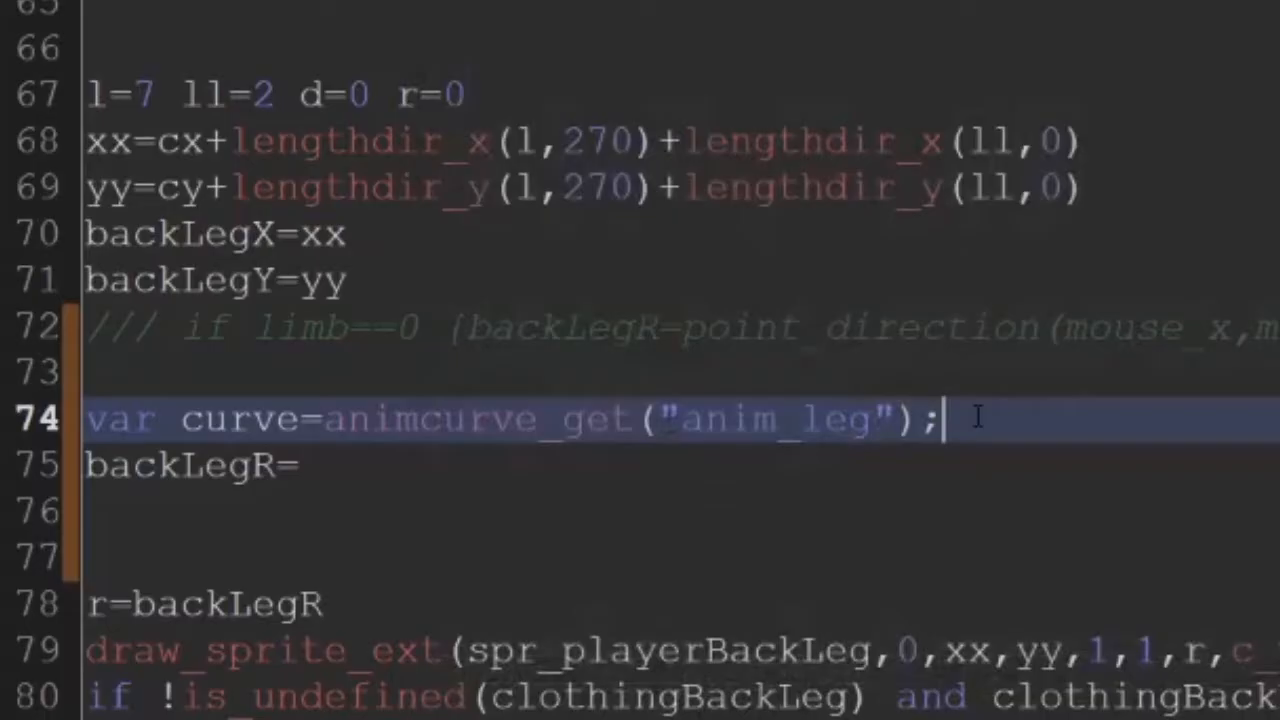
{"action": "key", "text": "Return"}
{"action": "key", "text": "Delete"}
Assign backLegR the result of animcurve_channel_evaluate, with curve as its first argument
{"action": "key", "text": "Down"}
{"action": "key", "text": "Up"}
{"action": "key", "text": "End"}
{"action": "type", "text": "anim"}
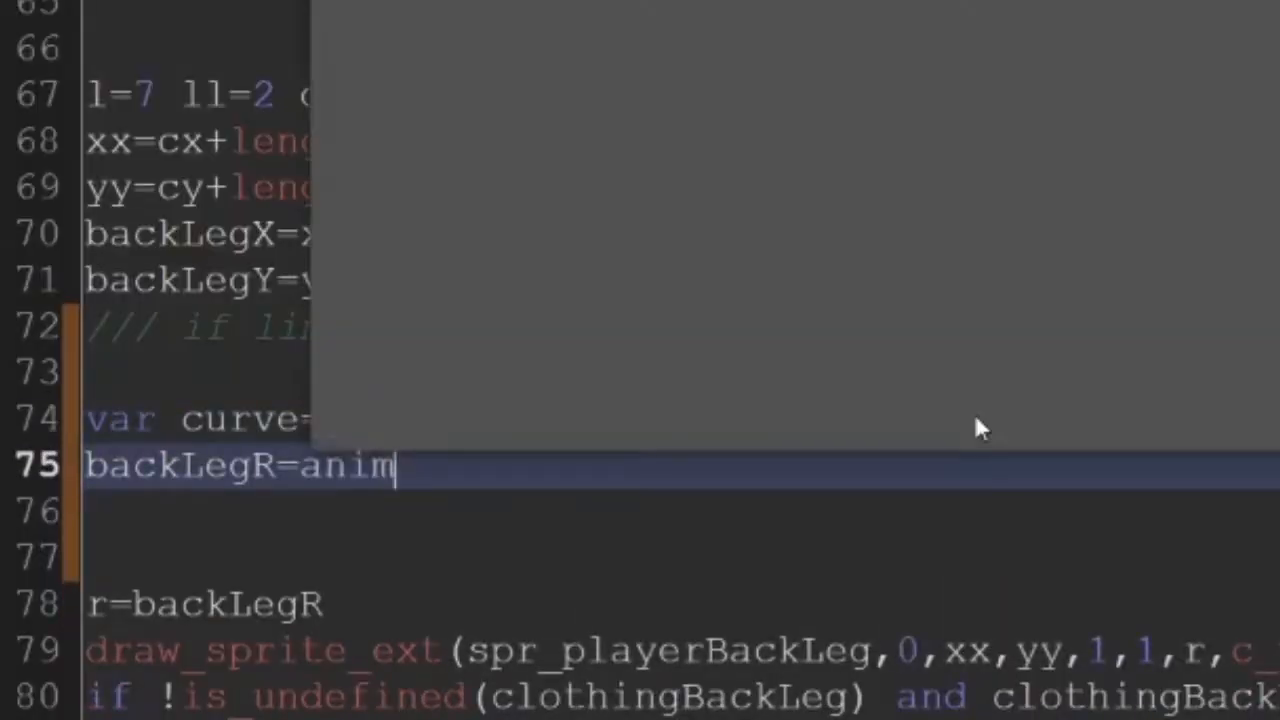
{"action": "key", "text": "Return"}
{"action": "type", "text": "("}
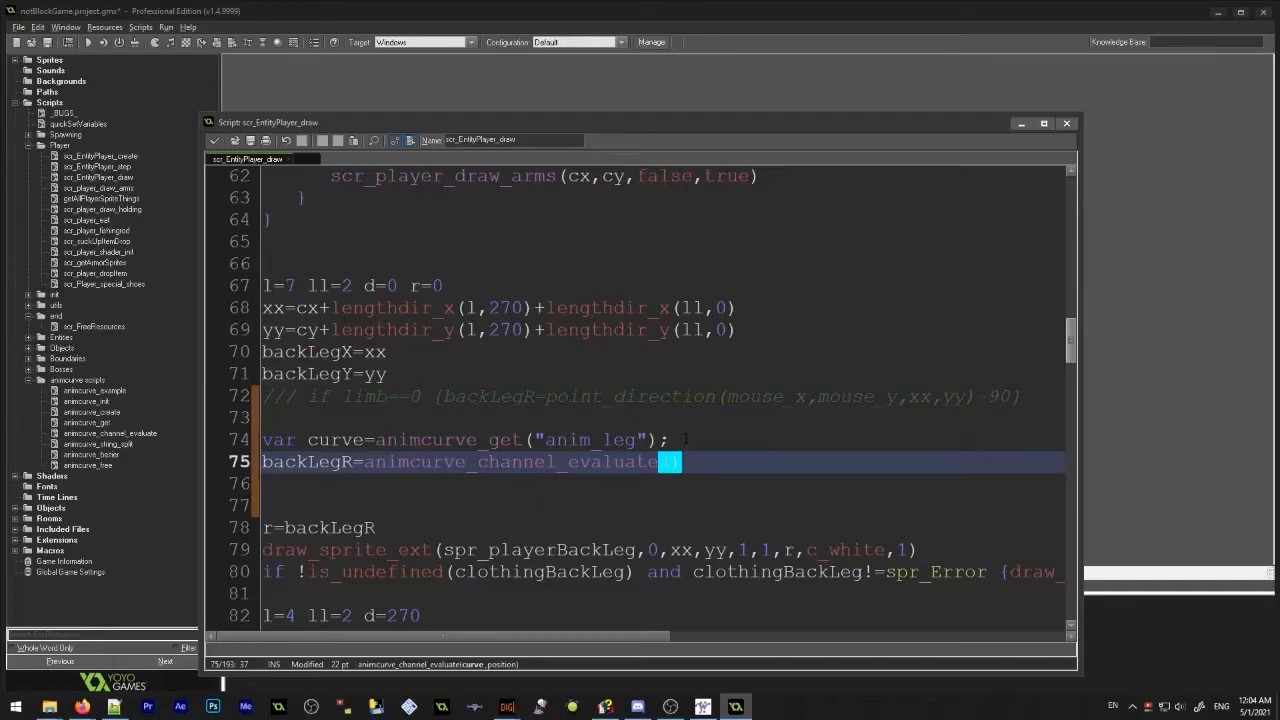
{"action": "type", "text": "curve"}
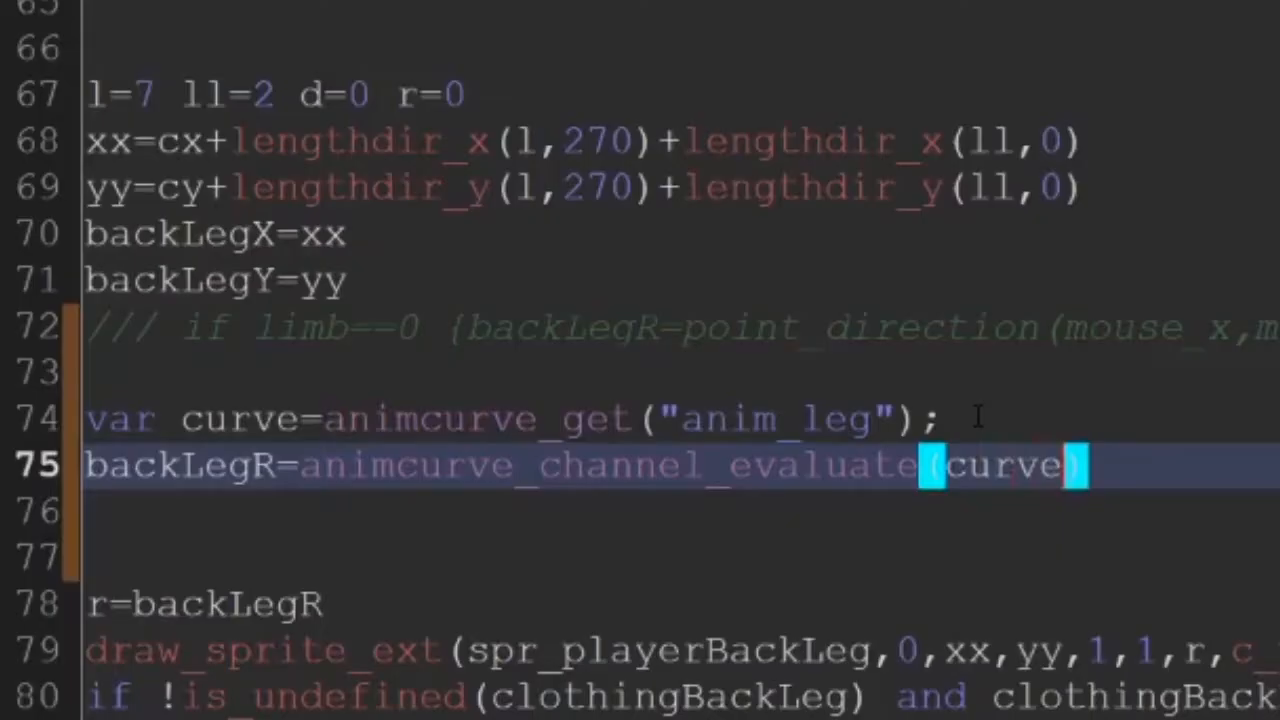
{"action": "type", "text": ","}
{"action": "key", "text": "Left"}
{"action": "key", "text": "Left"}
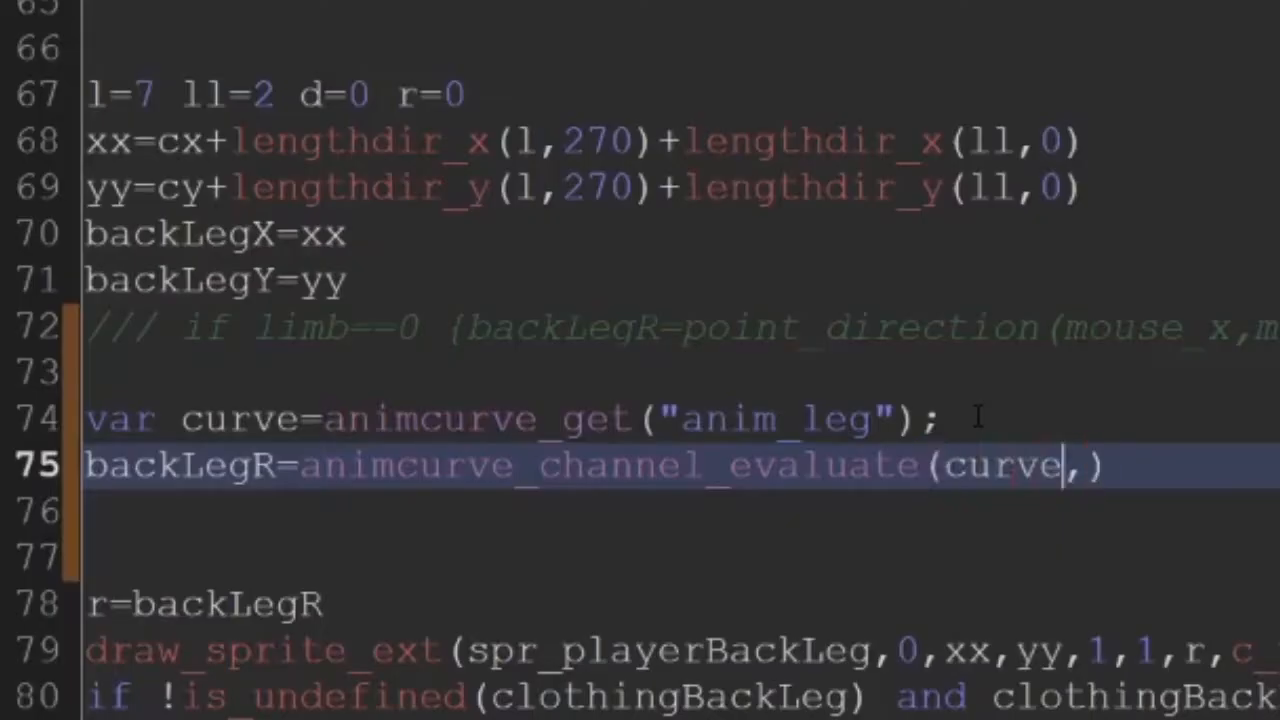
Pass Pos as the second argument of animcurve_channel_evaluate and declare var Pos; on the line above
{"action": "key", "text": "Up"}
{"action": "key", "text": "Left"}
{"action": "key", "text": "Left"}
{"action": "left_click", "coordinate": [1096, 474]}
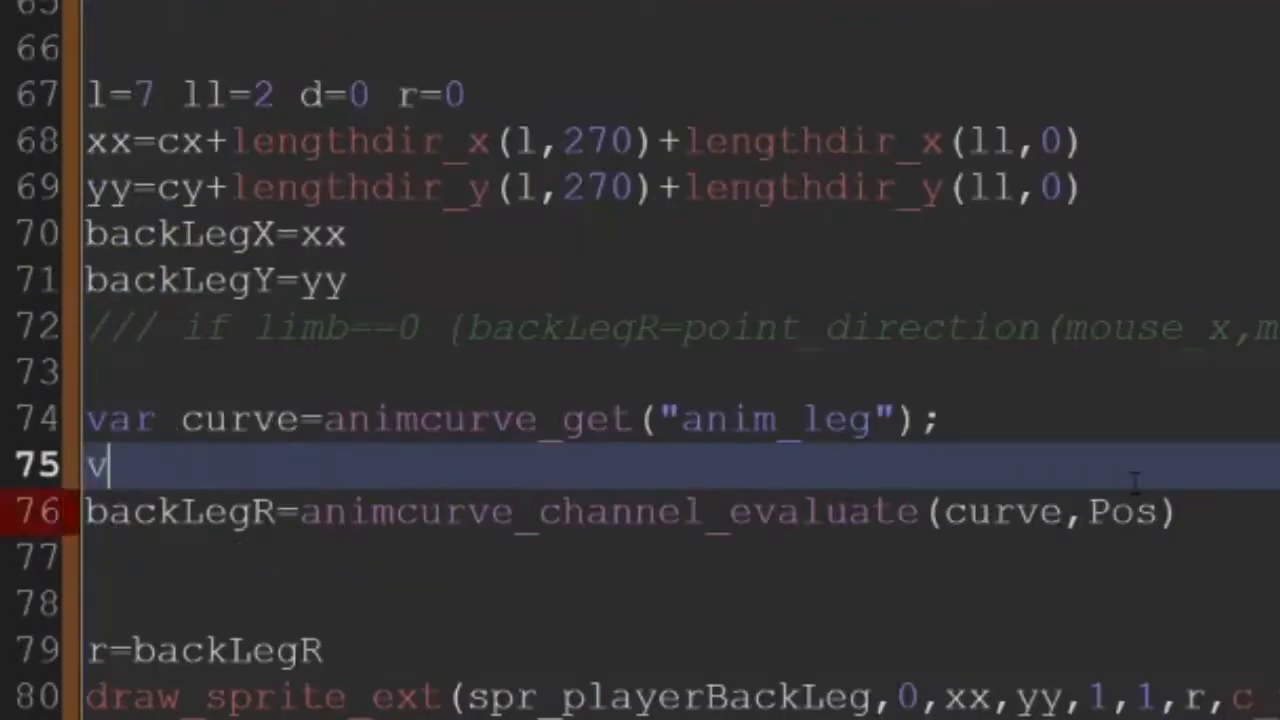
{"action": "type", "text": "ar "}
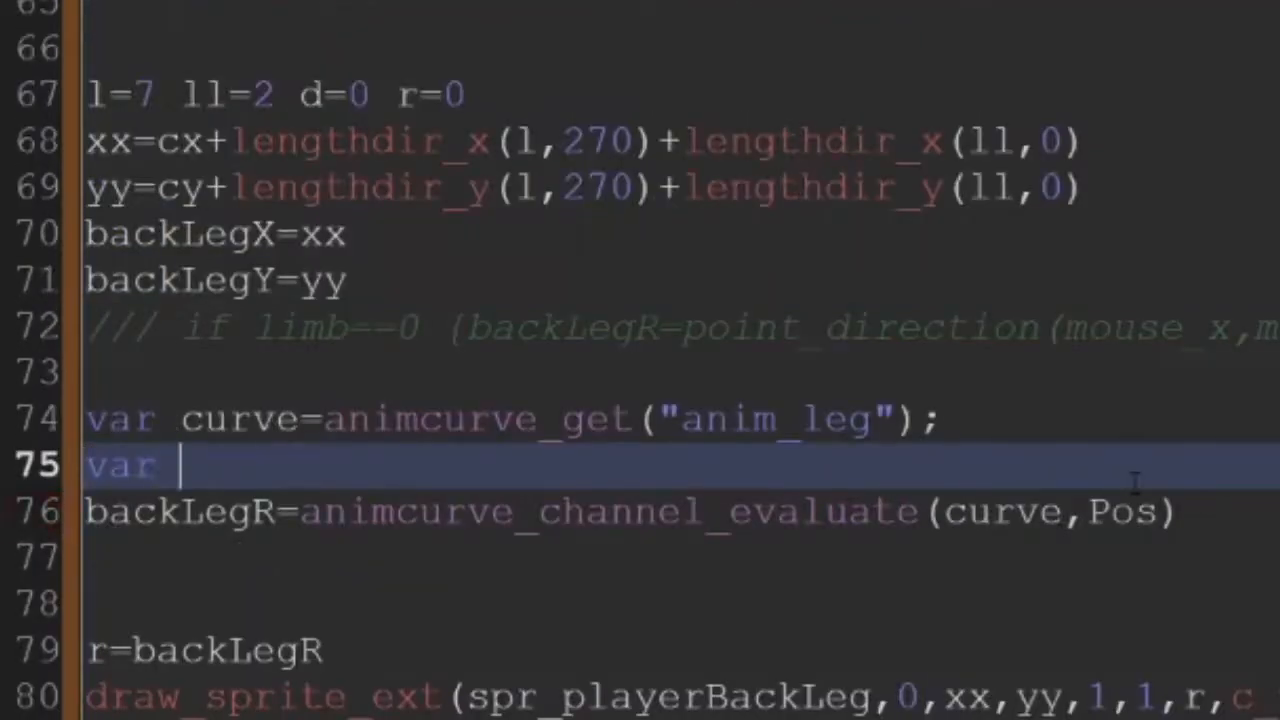
{"action": "type", "text": "Pos;"}
{"action": "key", "text": "Return"}
Below the Pos declaration, write Pos=max(0,min(mouse_x,view_wview)) to clamp the mouse position to the view width
{"action": "type", "text": "Pos=mosue"}
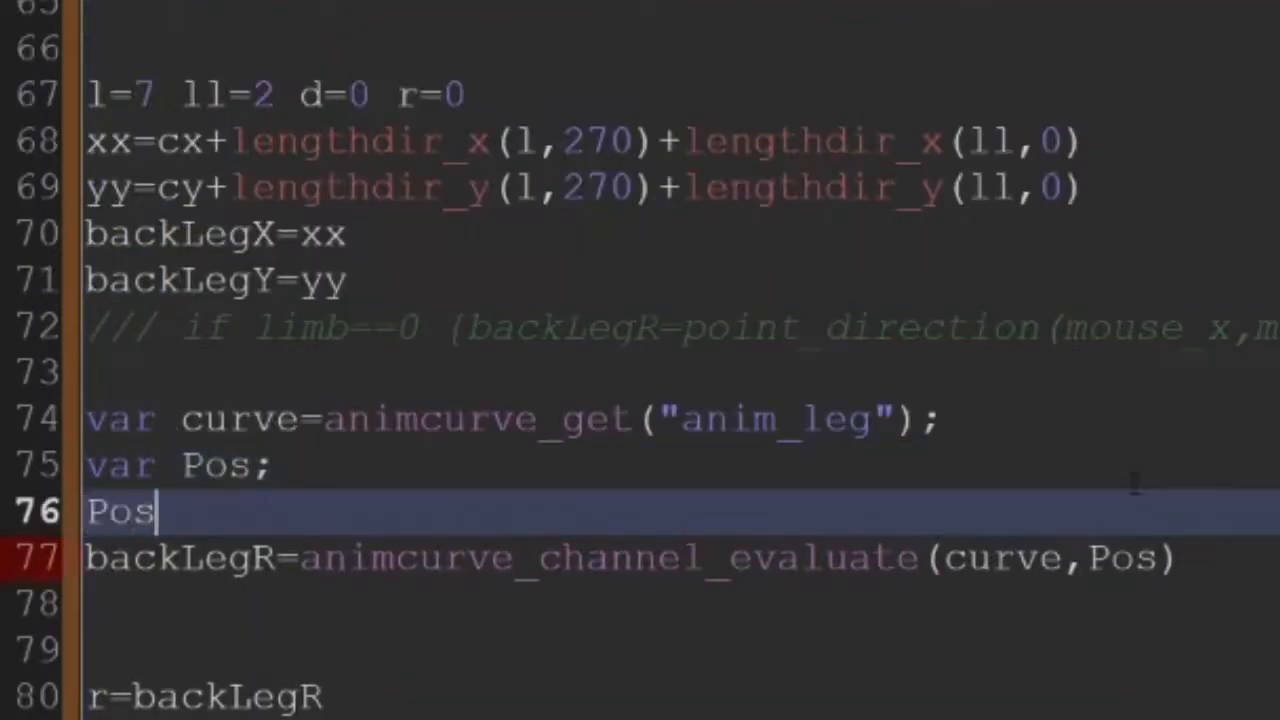
{"action": "key", "text": "BackSpace"}
{"action": "key", "text": "BackSpace"}
{"action": "key", "text": "BackSpace"}
{"action": "key", "text": "BackSpace"}
{"action": "type", "text": "ax(0"}
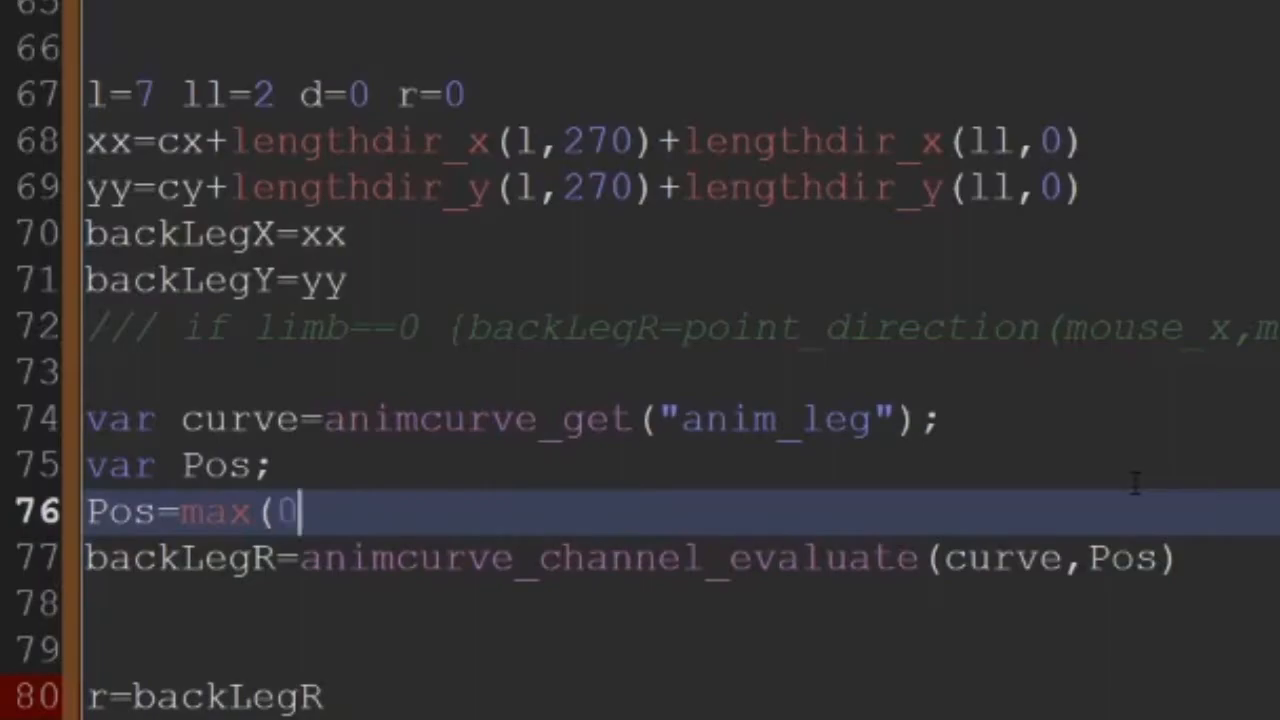
{"action": "type", "text": ",min(mouse_x,view_wview))"}
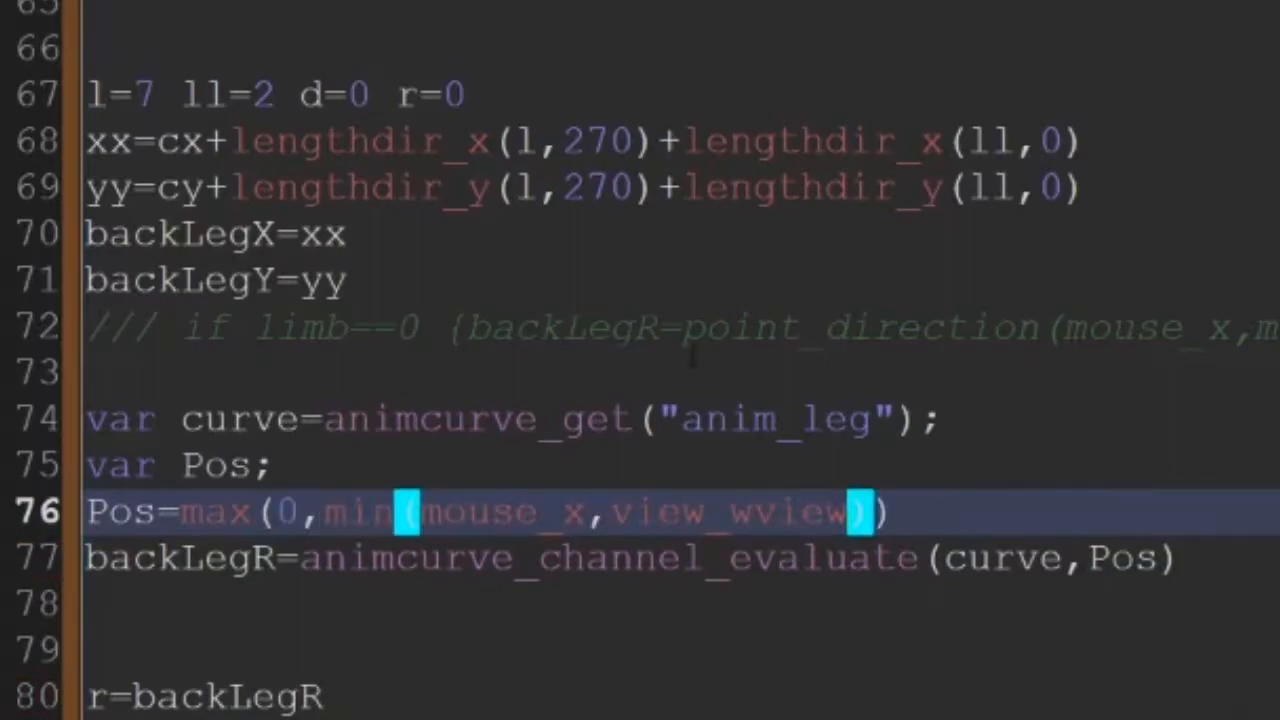
Run the game and test how the player's back leg animates
{"action": "key", "text": "F5"}
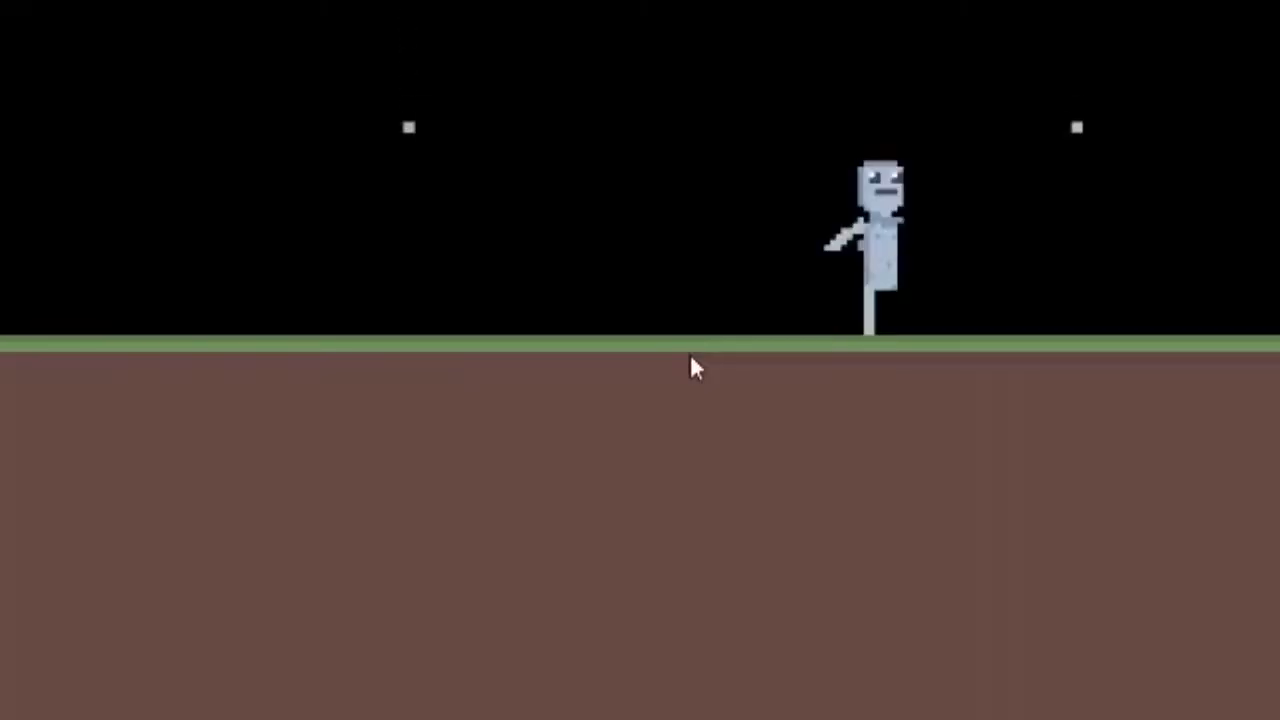
{"action": "key", "text": "space"}
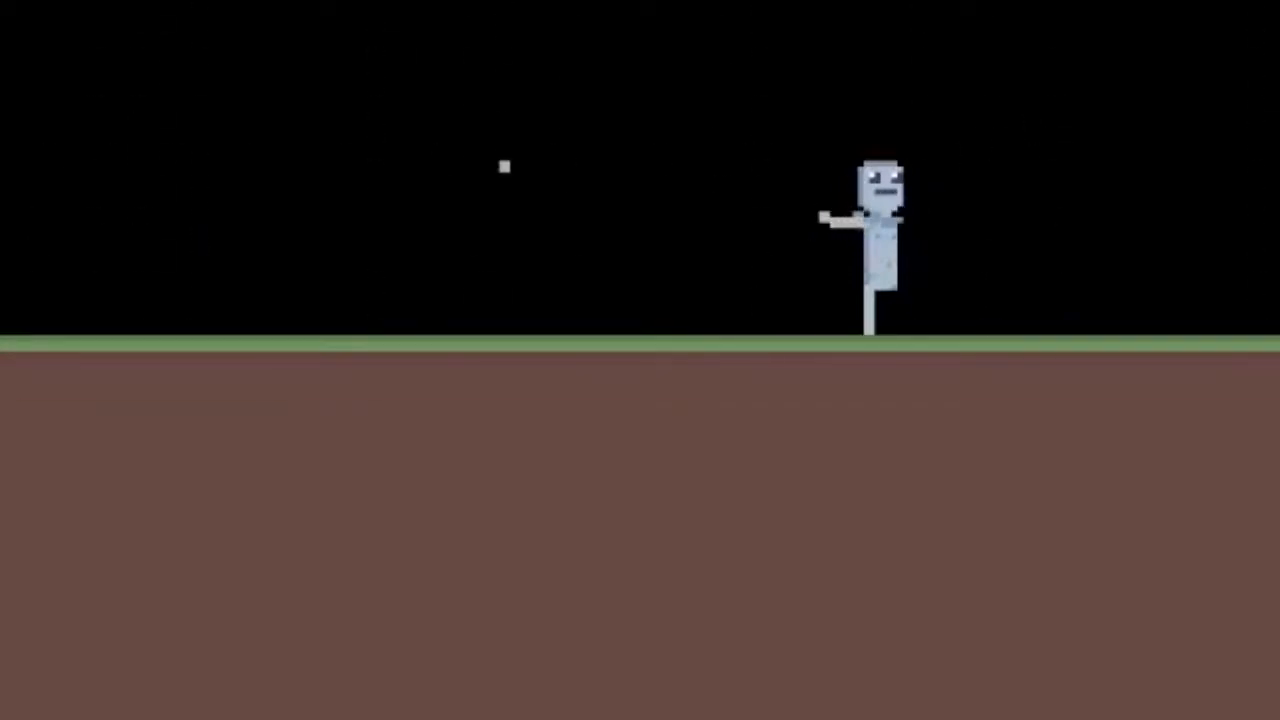
{"action": "key", "text": "space"}
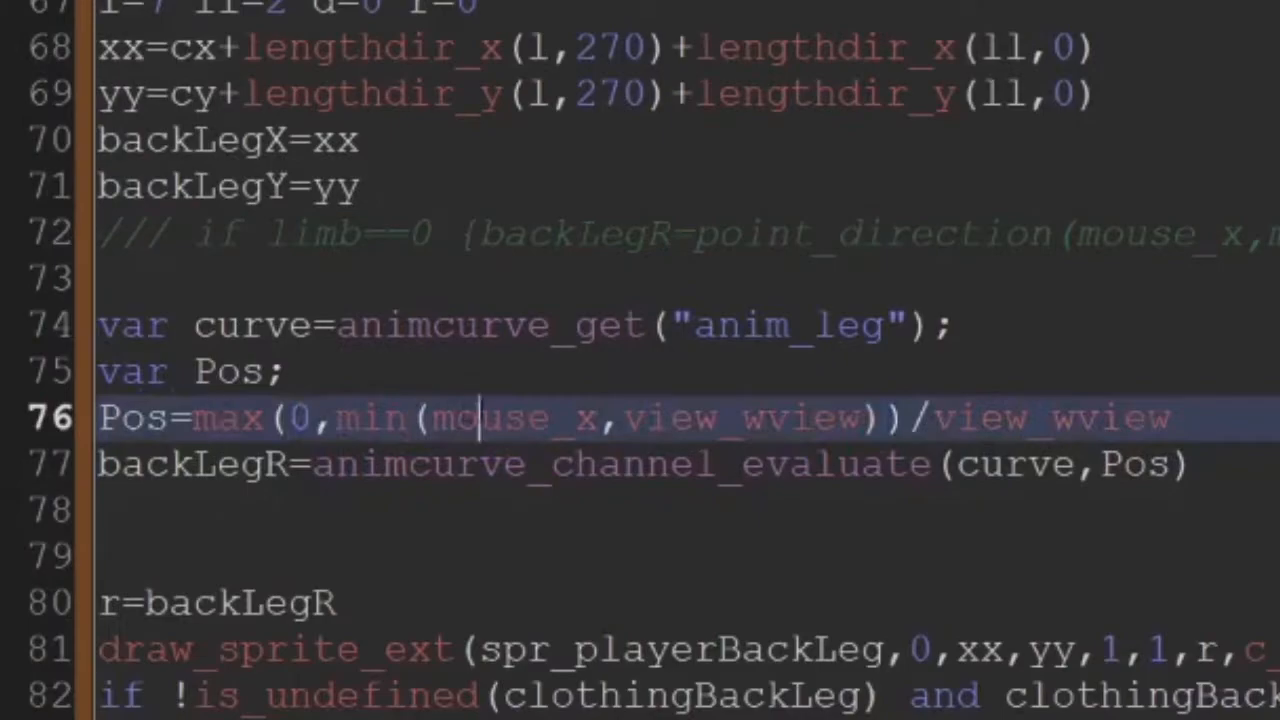
Examine the Pos formula on line 76, highlighting mouse_x and the /view_wview division
{"action": "double_click", "coordinate": [480, 418]}
{"action": "left_click", "coordinate": [598, 417]}
{"action": "left_click_drag", "start_coordinate": [911, 418], "coordinate": [1202, 422]}
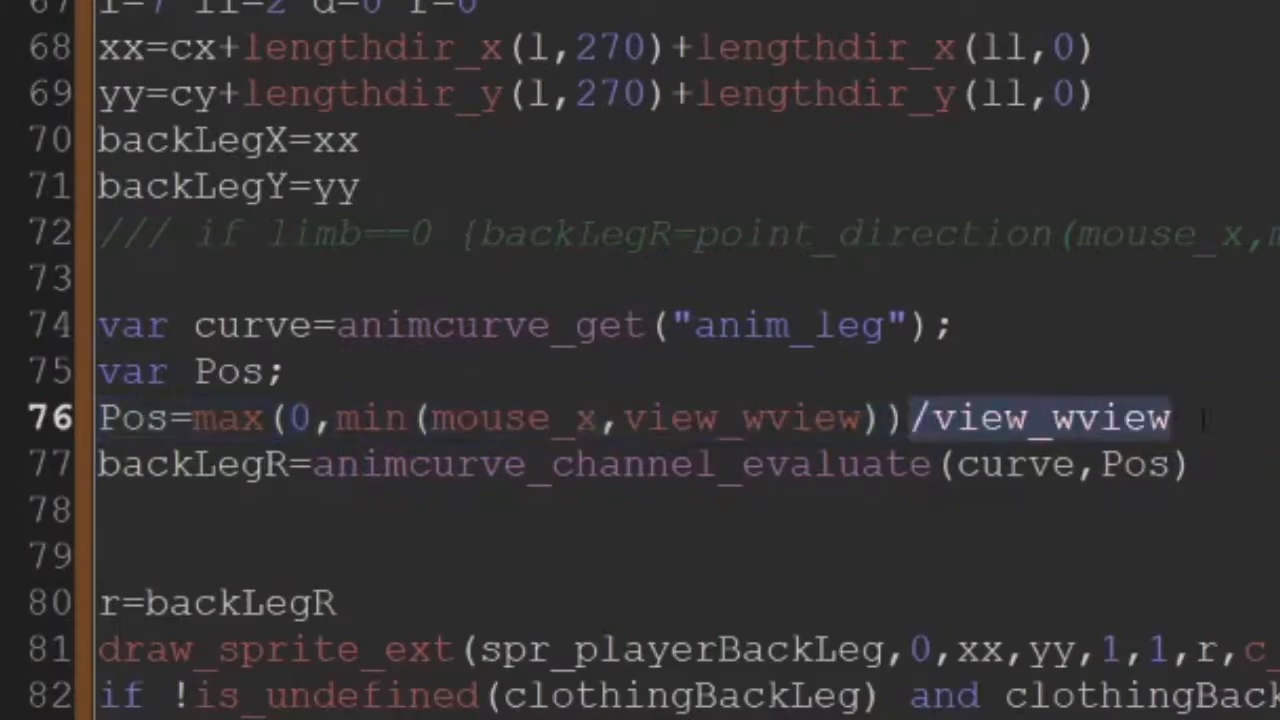
Add backLegR-=90 on a new line below the animcurve_channel_evaluate call to offset the back leg rotation
{"action": "left_click", "coordinate": [1206, 432]}
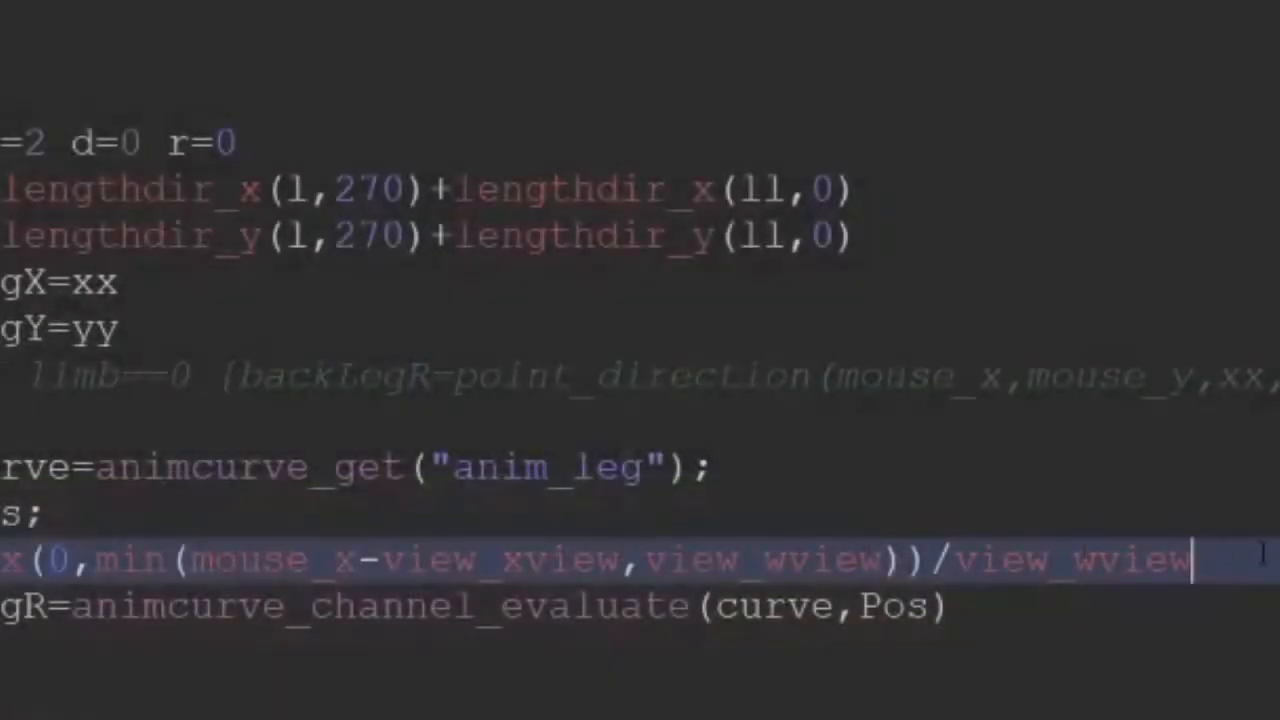
{"action": "key", "text": "Return"}
{"action": "type", "text": "backLegR-=90"}
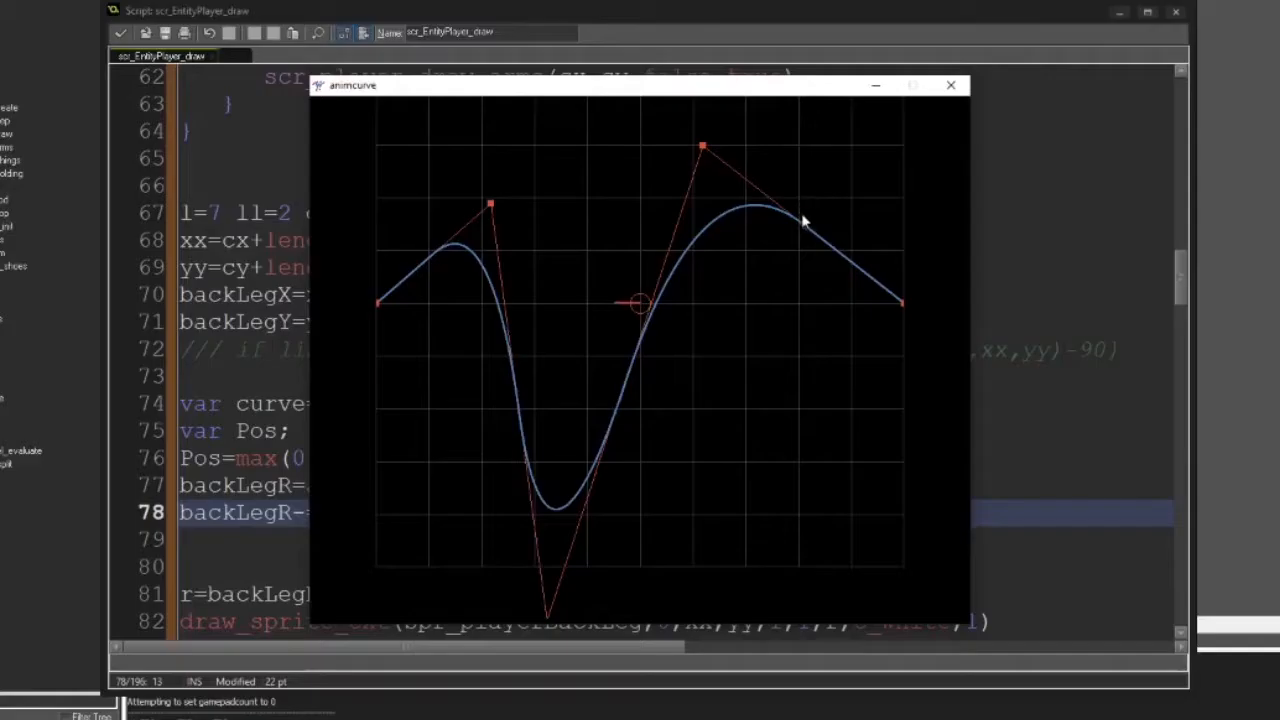
Pull a control point near the curve's end down below the centre line, and paste its animcurve_create code below line 3 of scr_EntityPlayer_create
{"action": "left_click_drag", "start_coordinate": [808, 214], "coordinate": [856, 559]}
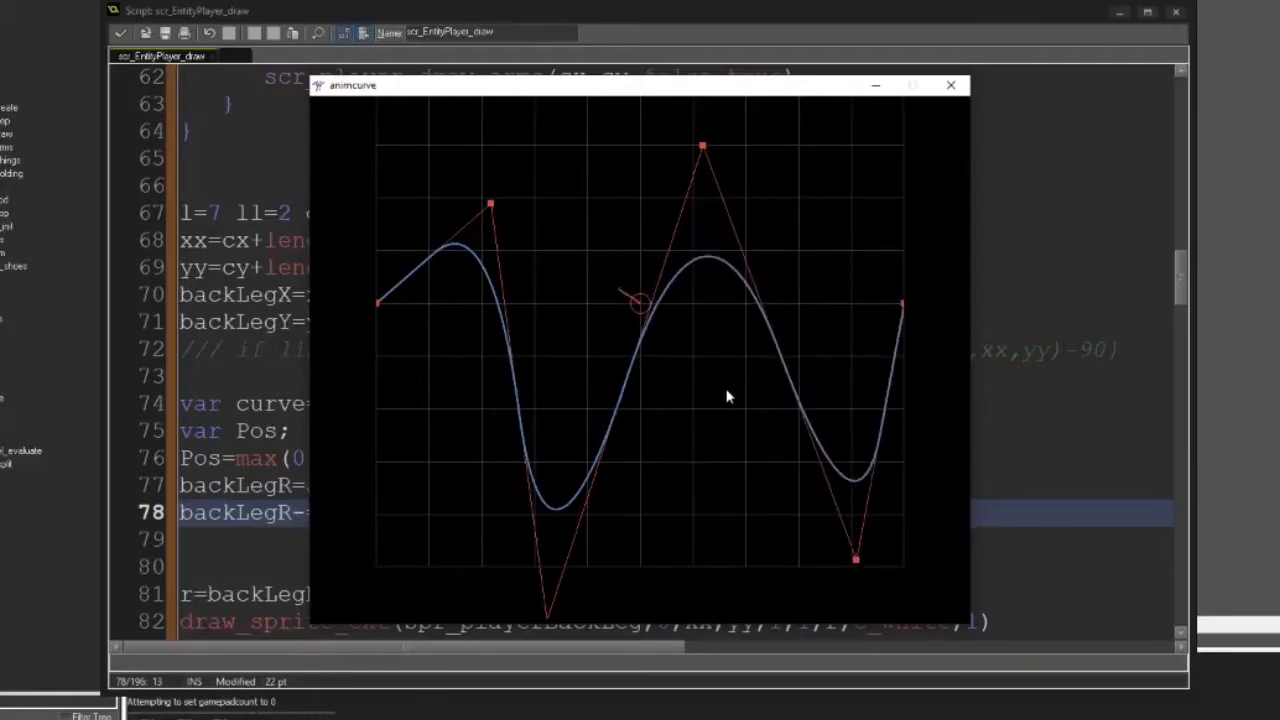
{"action": "left_click", "coordinate": [236, 376]}
{"action": "double_click", "coordinate": [10, 108]}
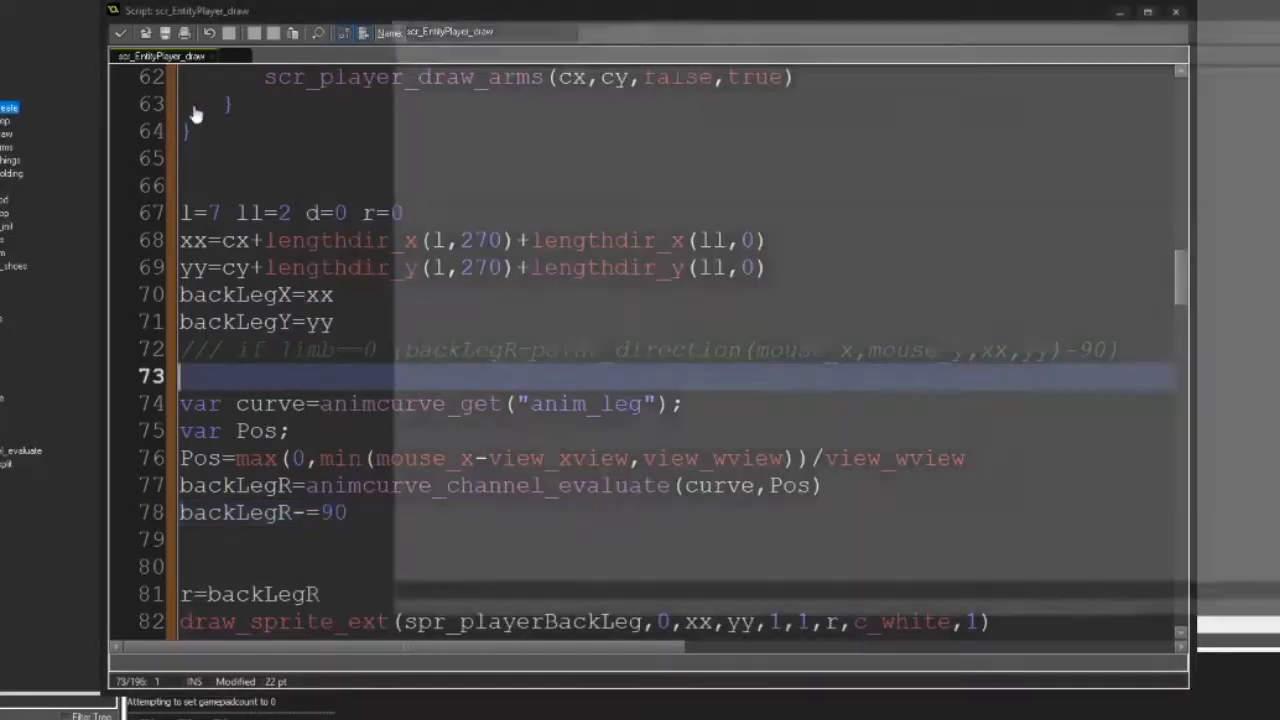
{"action": "left_click", "coordinate": [848, 141]}
{"action": "key", "text": "End"}
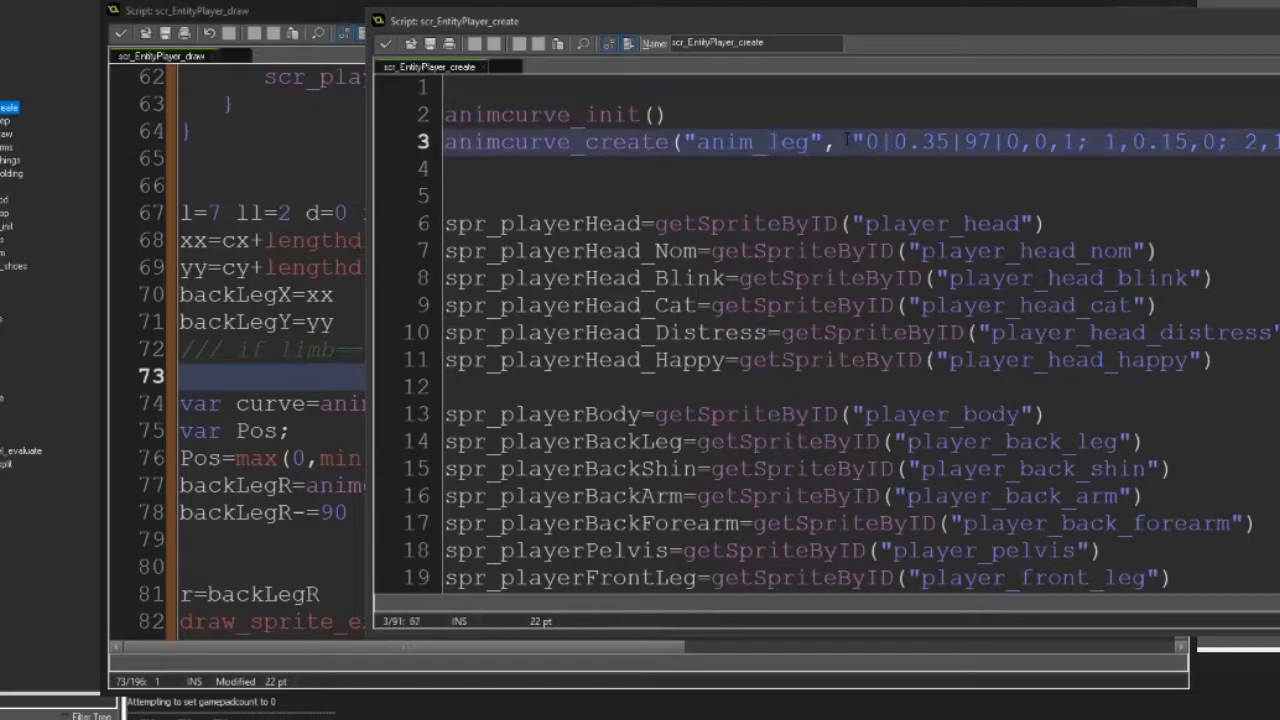
{"action": "key", "text": "Return"}
{"action": "key", "text": "ctrl+v"}
Name the pasted curve anim_leg, copying the name from the animcurve_create line above it
{"action": "key", "text": "shift+Up"}
{"action": "key", "text": "shift+Up"}
{"action": "double_click", "coordinate": [577, 146]}
{"action": "key", "text": "ctrl+c"}
{"action": "left_click", "coordinate": [560, 144]}
{"action": "double_click", "coordinate": [590, 166]}
{"action": "key", "text": "ctrl+v"}
{"action": "key", "text": "Up"}
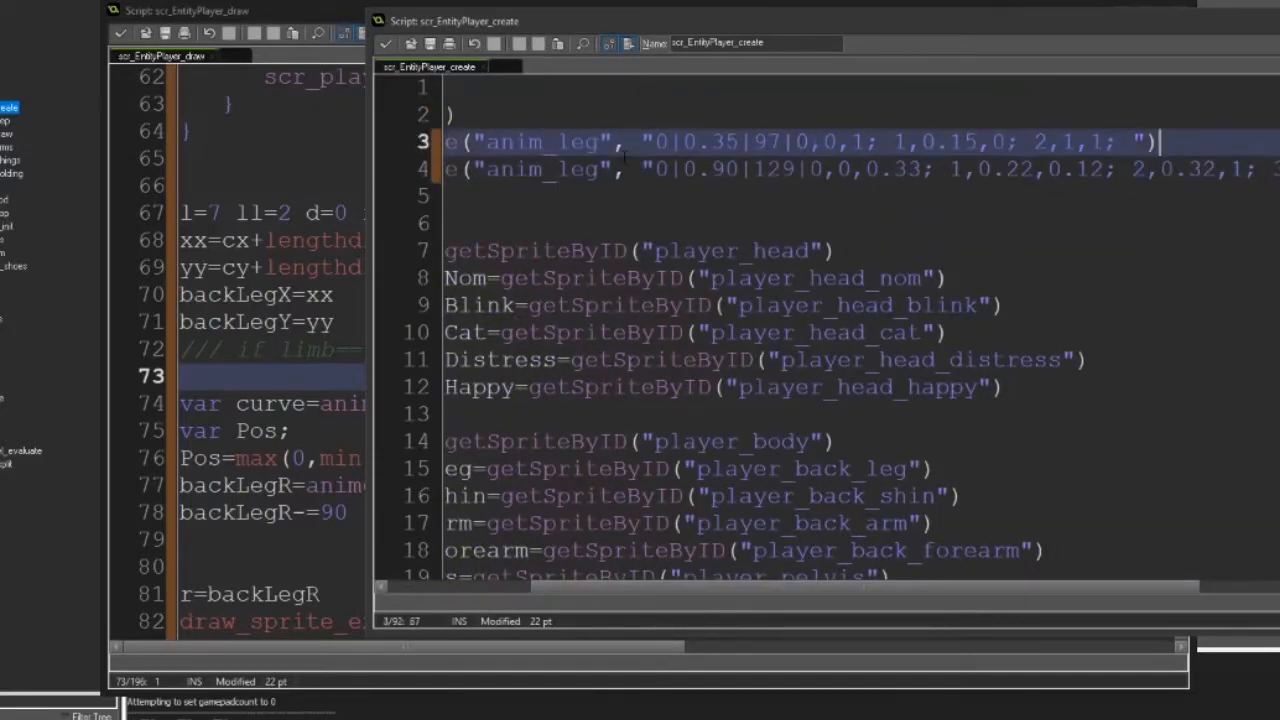
Delete the old anim_leg line above the new one, then save and close scr_EntityPlayer_create
{"action": "key", "text": "Home"}
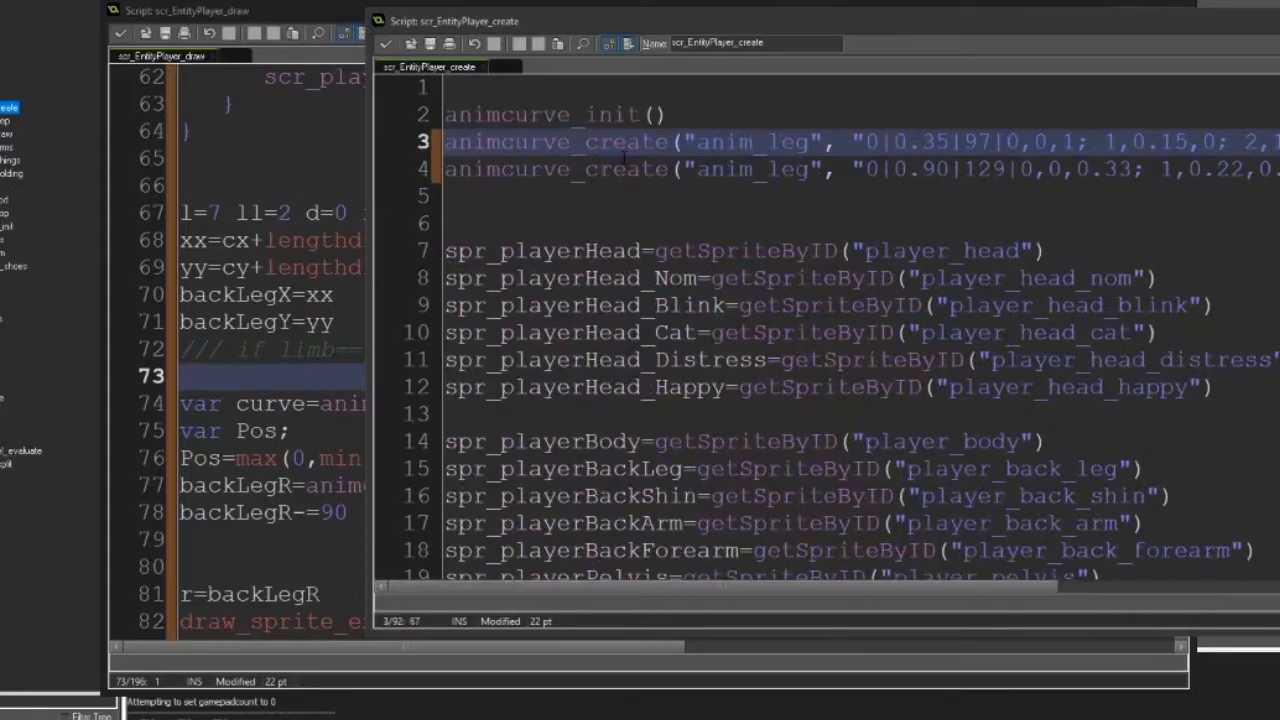
{"action": "key", "text": "BackSpace"}
{"action": "key", "text": "BackSpace"}
{"action": "key", "text": "ctrl+s"}
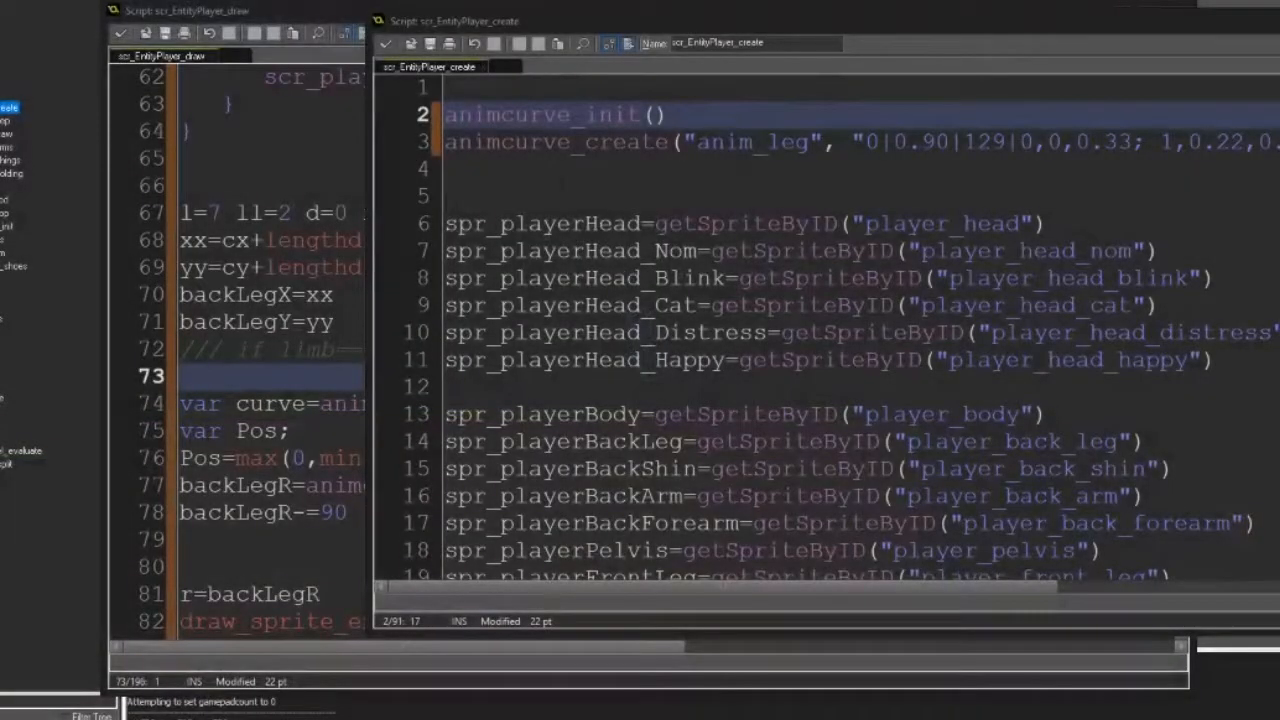
{"action": "left_click", "coordinate": [446, 169]}
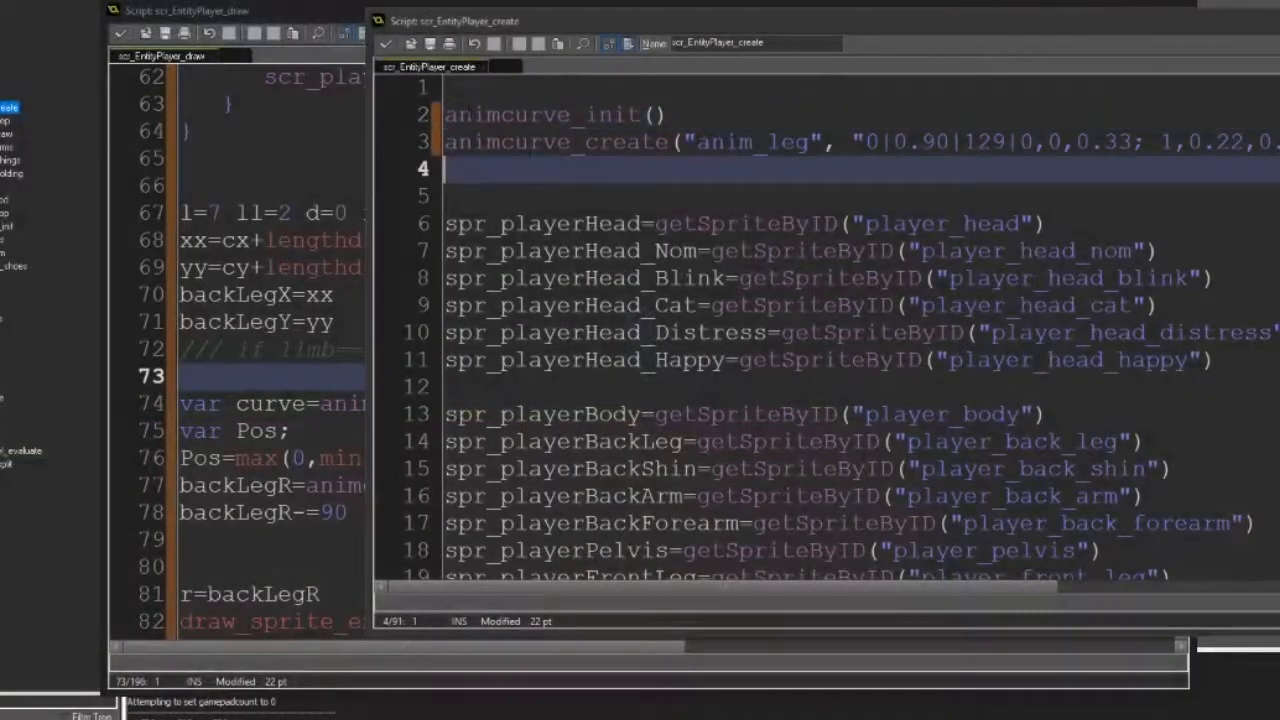
{"action": "left_click", "coordinate": [386, 44]}
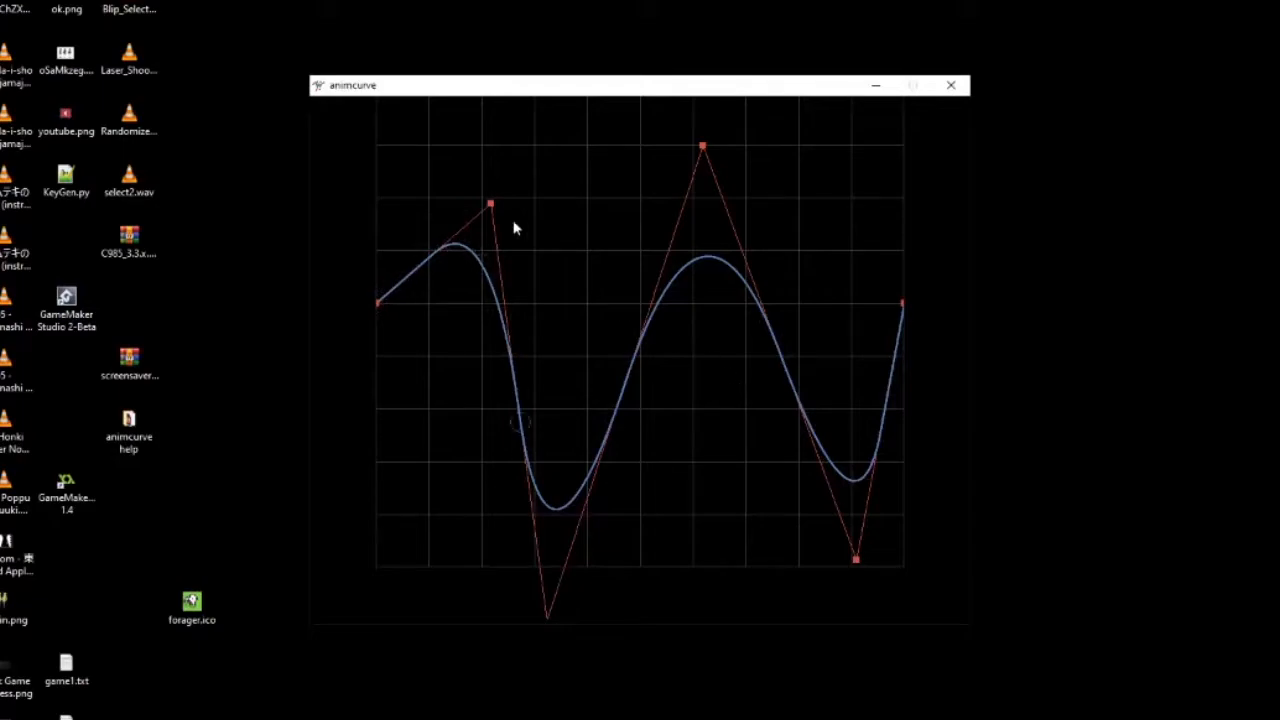
Flatten the curve's first peak, first dip and second peak to just below the centre line
{"action": "left_click_drag", "start_coordinate": [495, 210], "coordinate": [488, 326]}
{"action": "left_click_drag", "start_coordinate": [550, 620], "coordinate": [549, 380]}
{"action": "left_click_drag", "start_coordinate": [705, 204], "coordinate": [700, 385]}
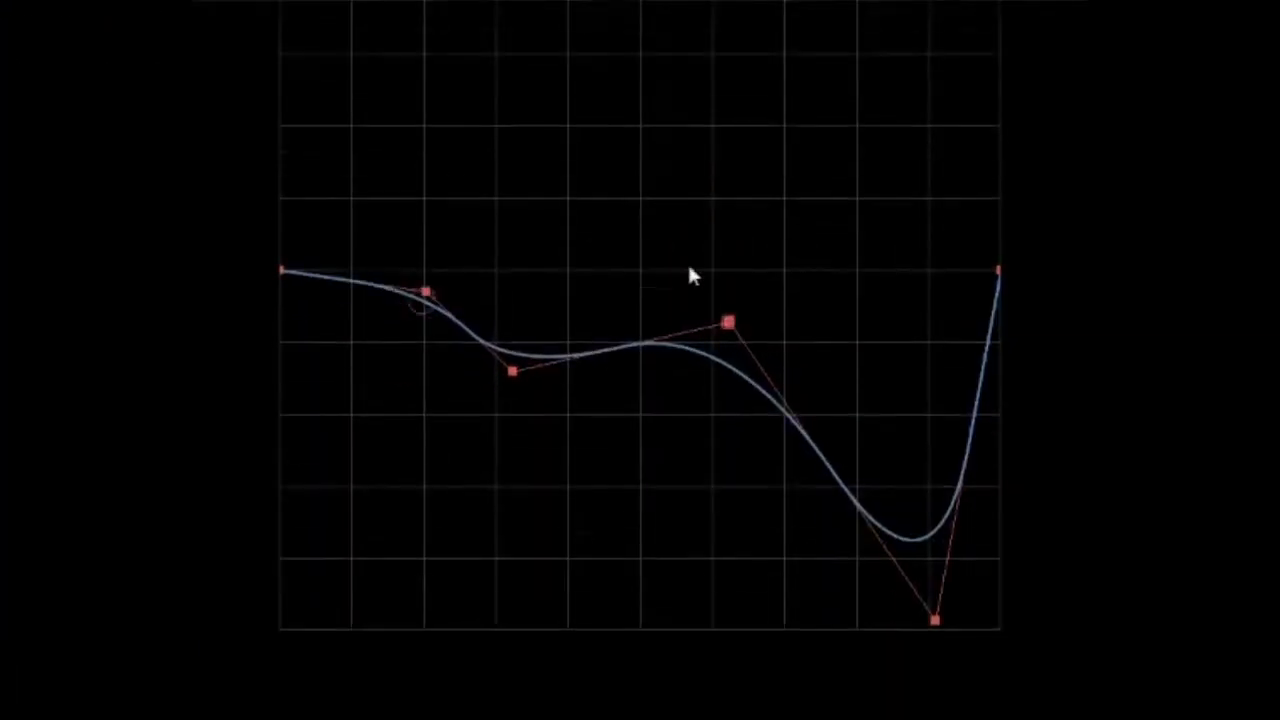
Reshape the rest of the curve into a low dip at mid-width followed by a steep rise to a high peak
{"action": "left_click_drag", "start_coordinate": [852, 596], "coordinate": [767, 219]}
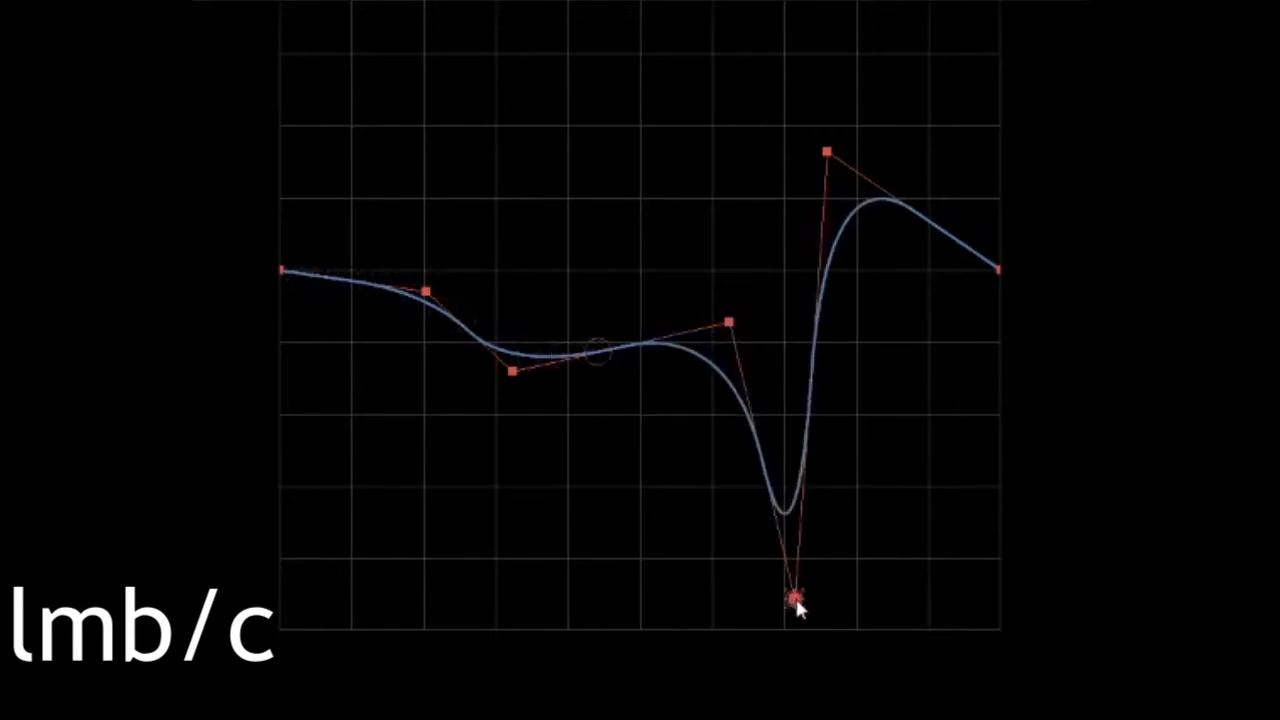
{"action": "left_click_drag", "start_coordinate": [674, 336], "coordinate": [642, 484]}
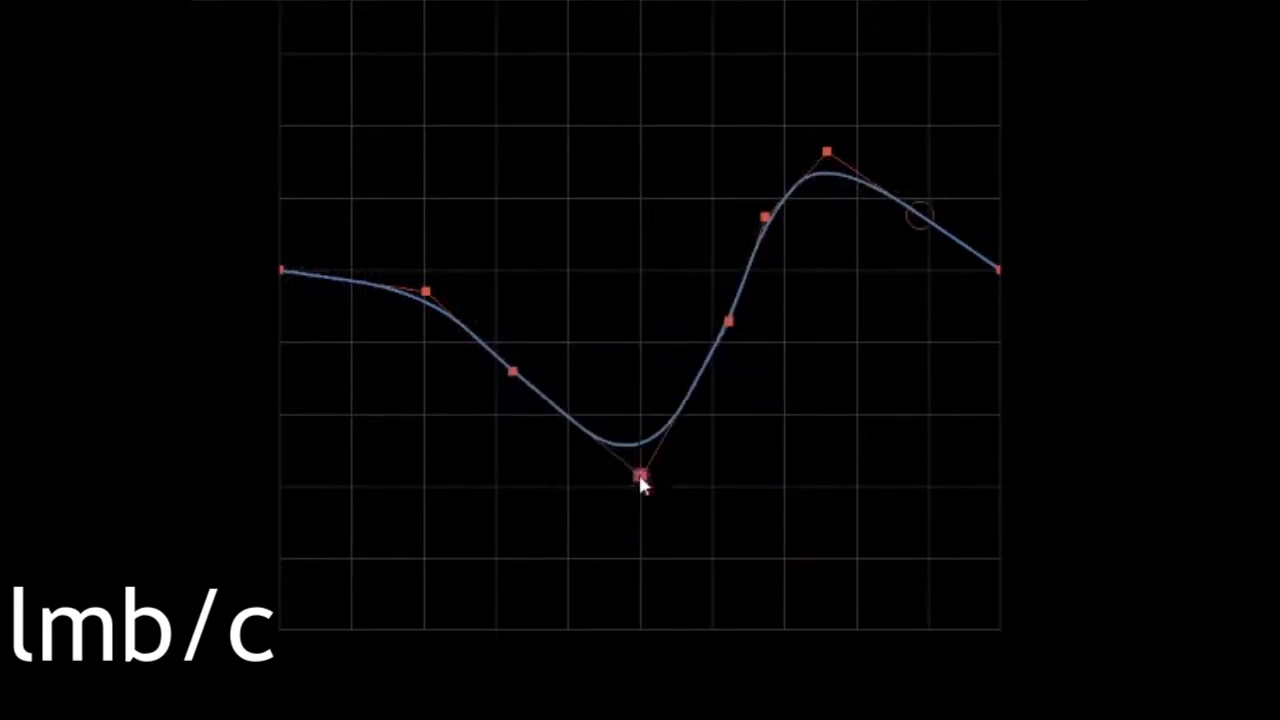
{"action": "left_click_drag", "start_coordinate": [472, 336], "coordinate": [438, 536]}
Delete the two control points on the curve's first falling slope and shift its lowest point up toward the start
{"action": "left_click", "coordinate": [515, 374]}
{"action": "key", "text": "d"}
{"action": "key", "text": "d"}
{"action": "right_click", "coordinate": [426, 291]}
{"action": "left_click", "coordinate": [468, 311]}
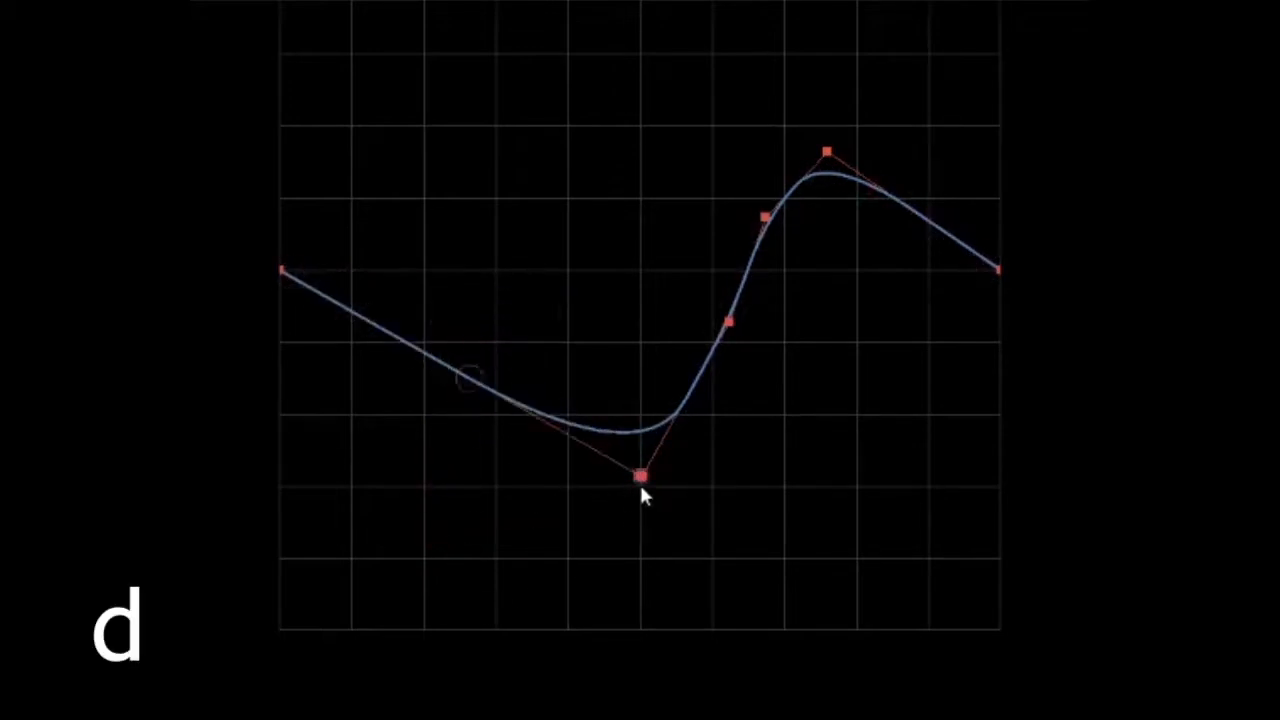
{"action": "left_click_drag", "start_coordinate": [640, 478], "coordinate": [437, 282]}
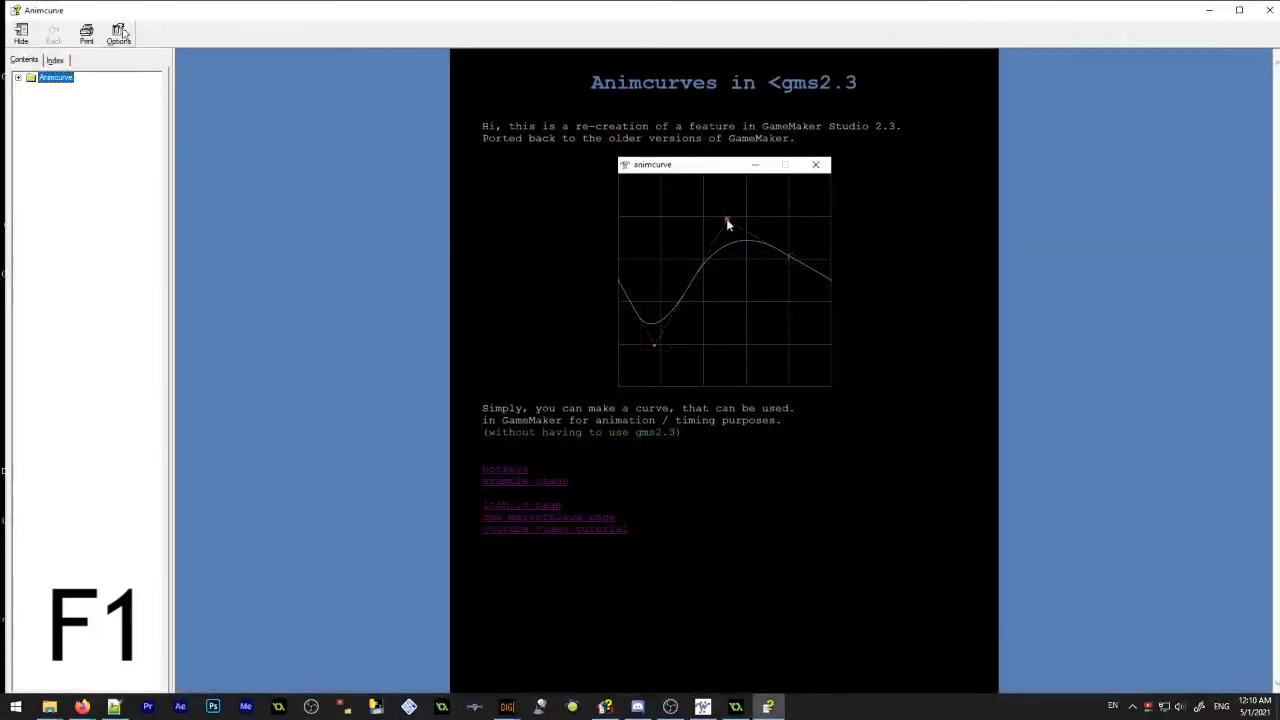
Open the hotkeys page of the help and preview the curve in rotation and scale modes
{"action": "left_click", "coordinate": [505, 466]}
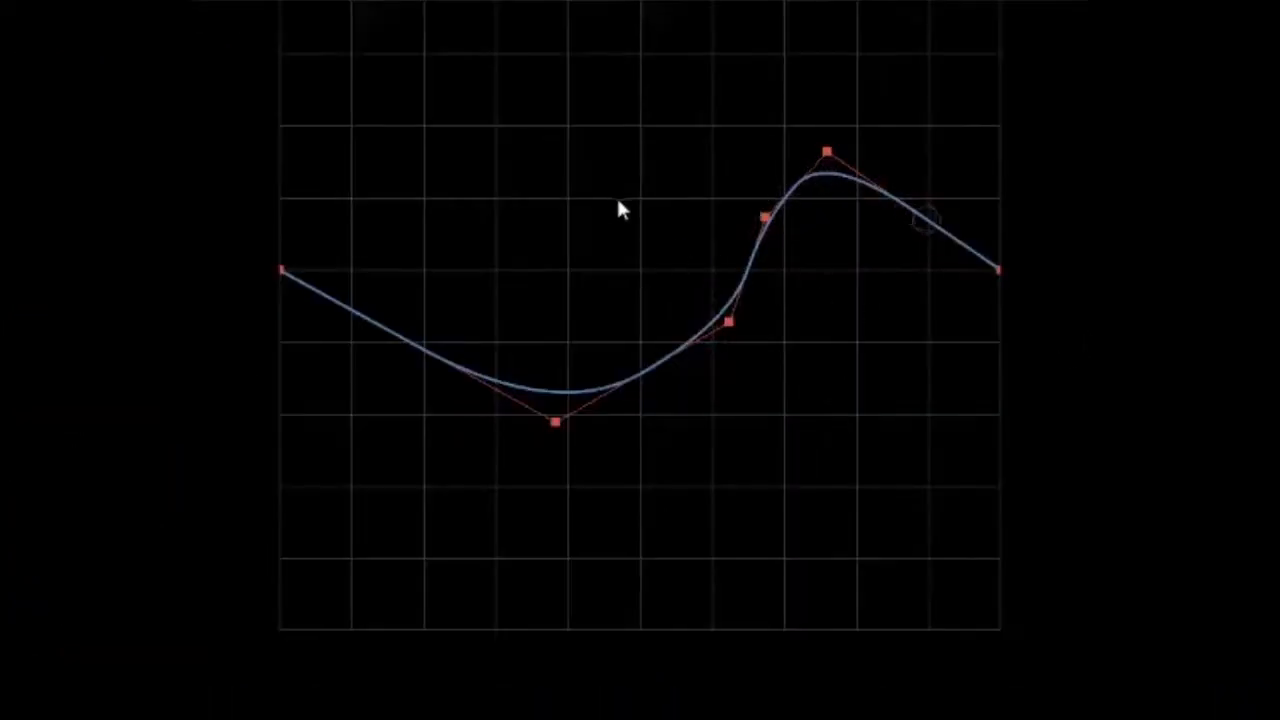
{"action": "key", "text": "F2"}
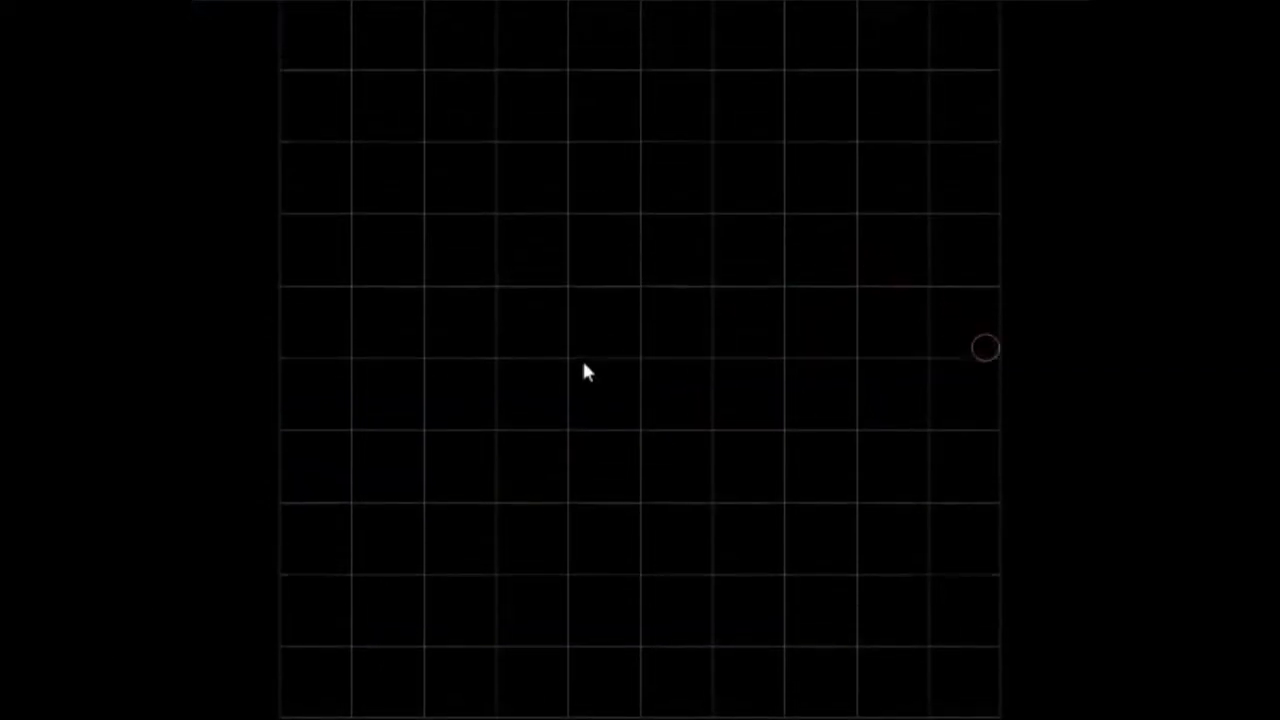
{"action": "key", "text": "F3"}
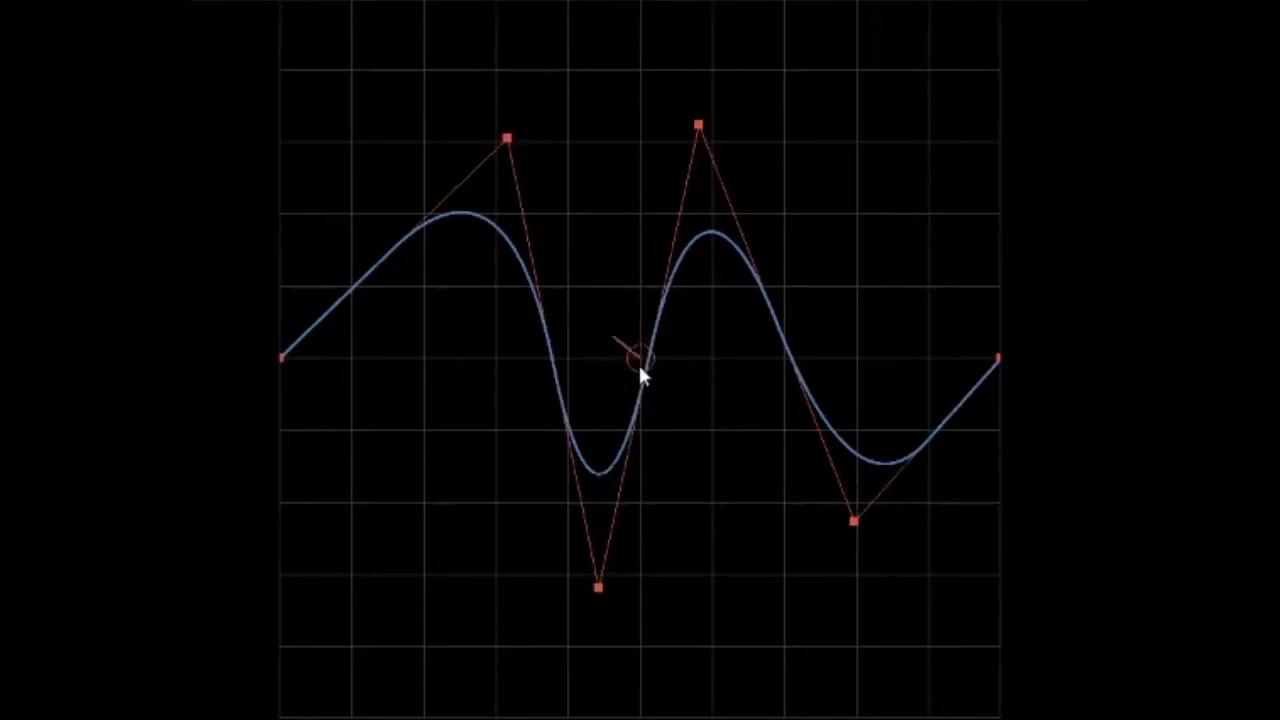
{"action": "key", "text": "F4"}
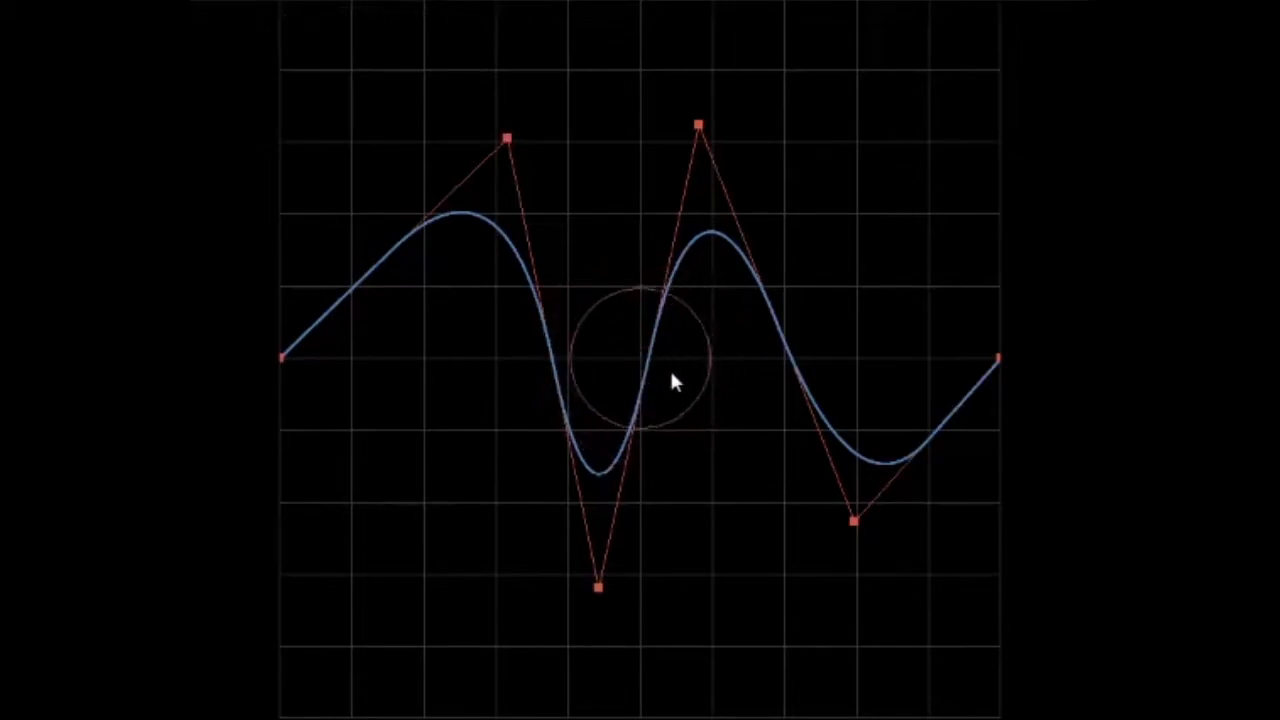
Return the preview to position mode and move the curve's first peak and first dip close to the centre line
{"action": "key", "text": "F2"}
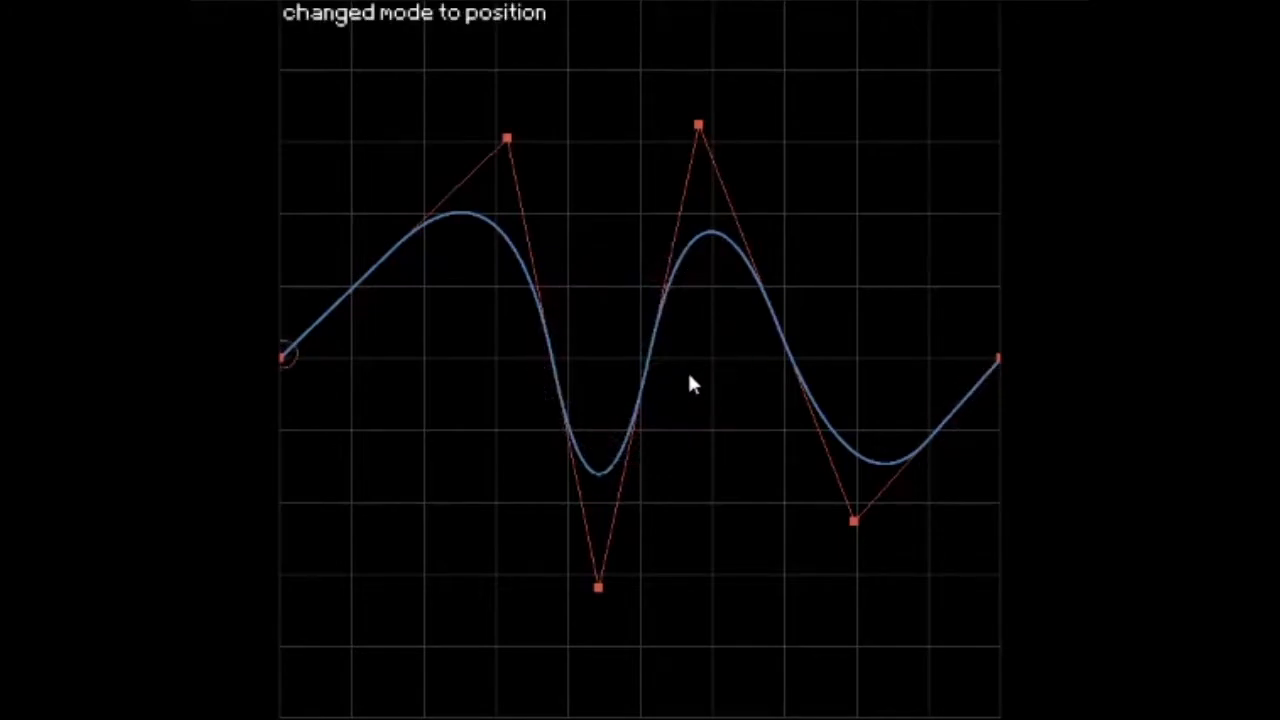
{"action": "left_click_drag", "start_coordinate": [507, 138], "coordinate": [500, 417]}
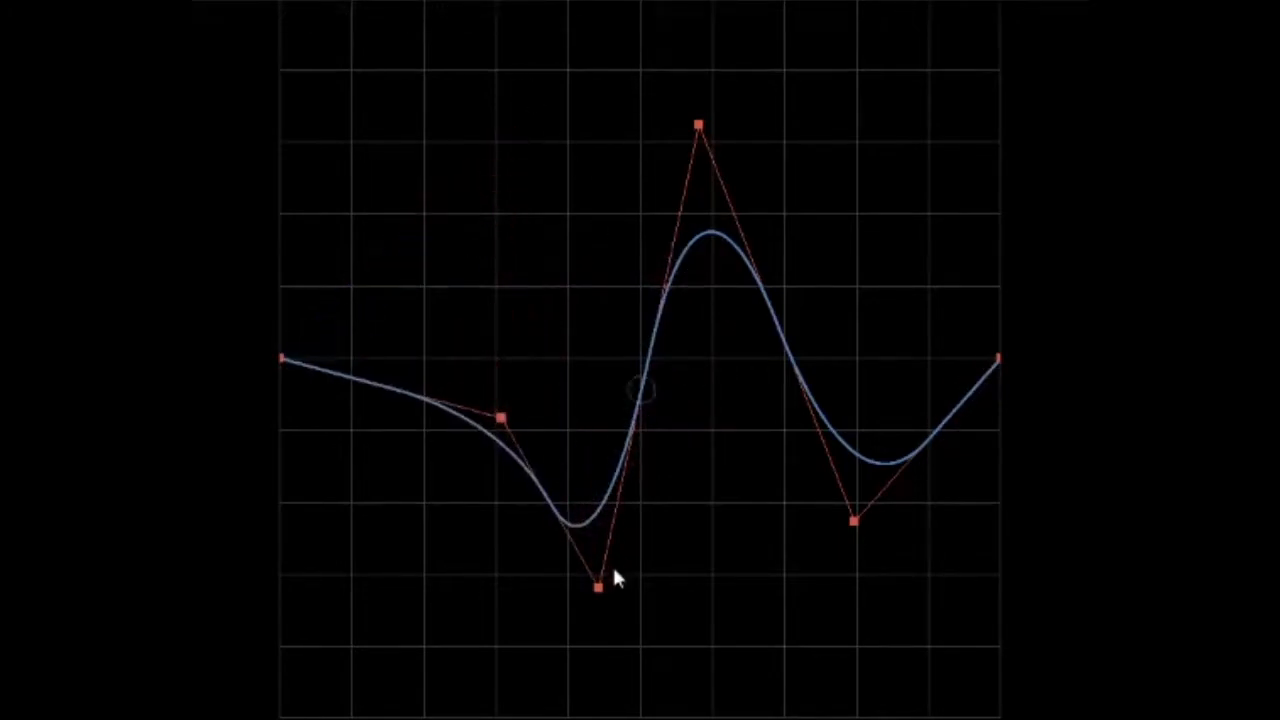
{"action": "left_click_drag", "start_coordinate": [597, 589], "coordinate": [607, 365]}
Toggle the display of the curve's control points and guide lines off and back on
{"action": "key", "text": "F4"}
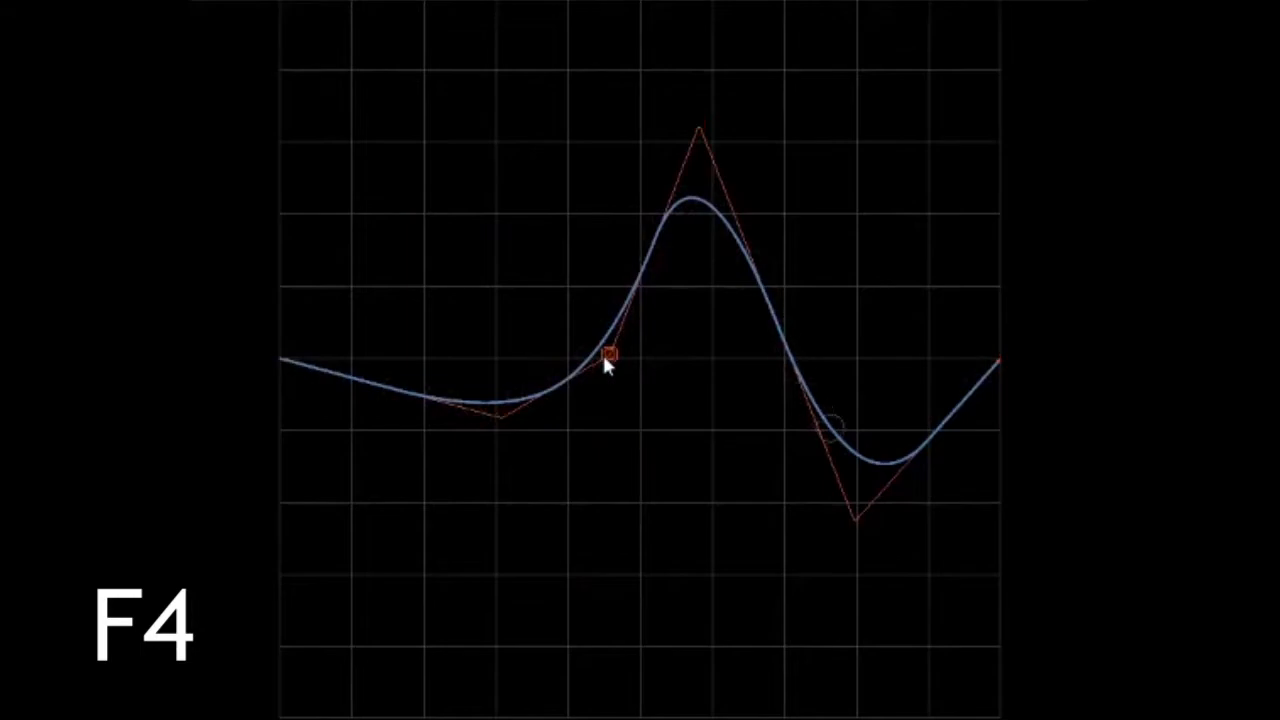
{"action": "key", "text": "F5"}
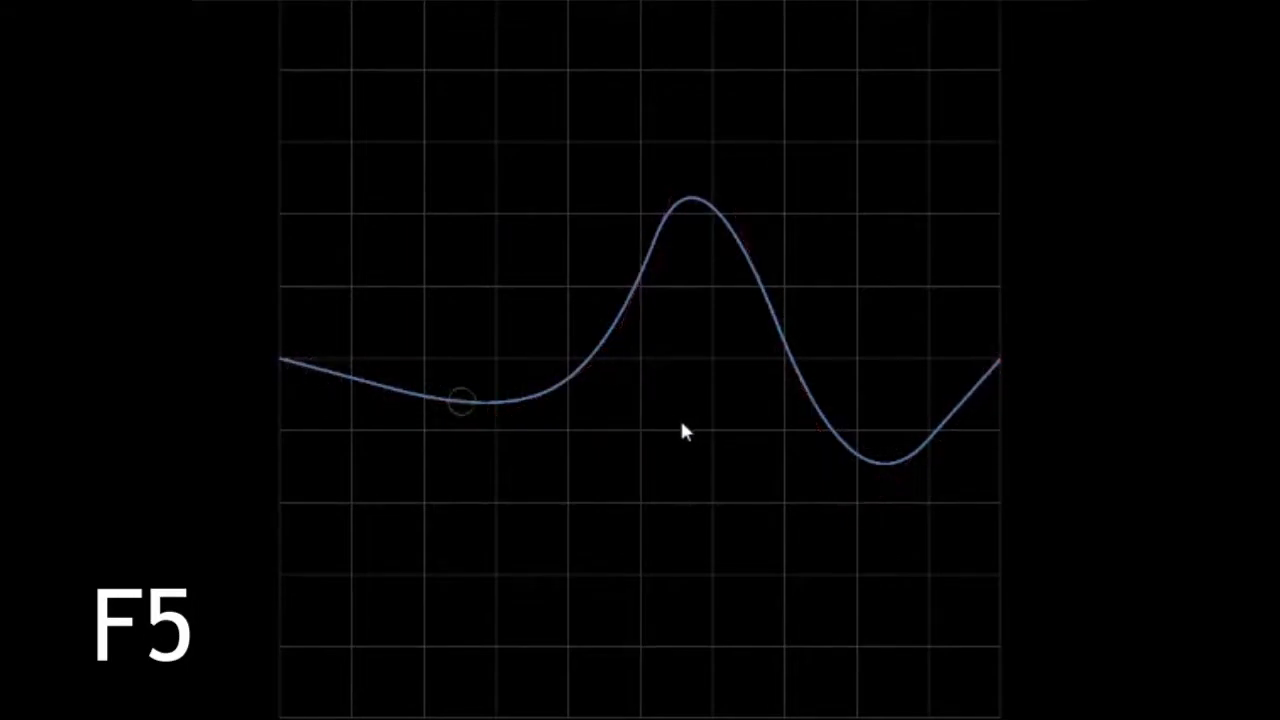
{"action": "key", "text": "F6"}
{"action": "key", "text": "F4"}
{"action": "key", "text": "F6"}
{"action": "key", "text": "F5"}
Switch the curve to straight linear segments and copy its code to the clipboard
{"action": "key", "text": "e"}
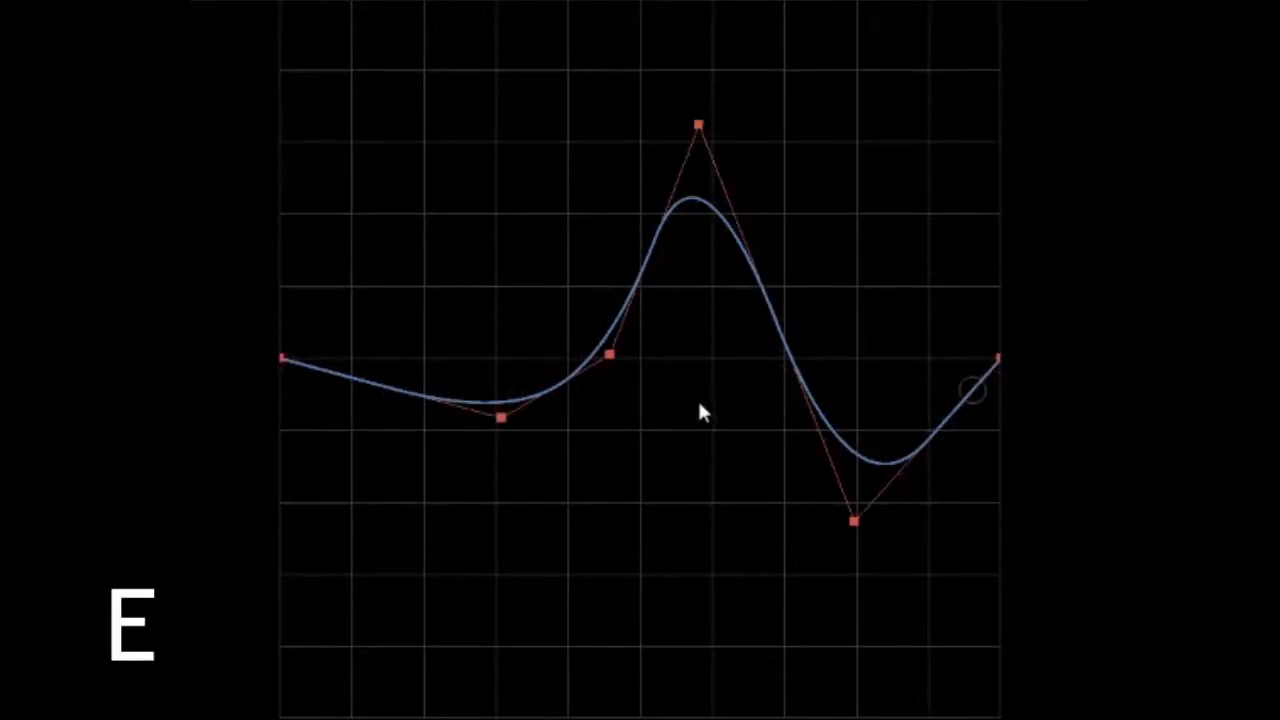
{"action": "key", "text": "e"}
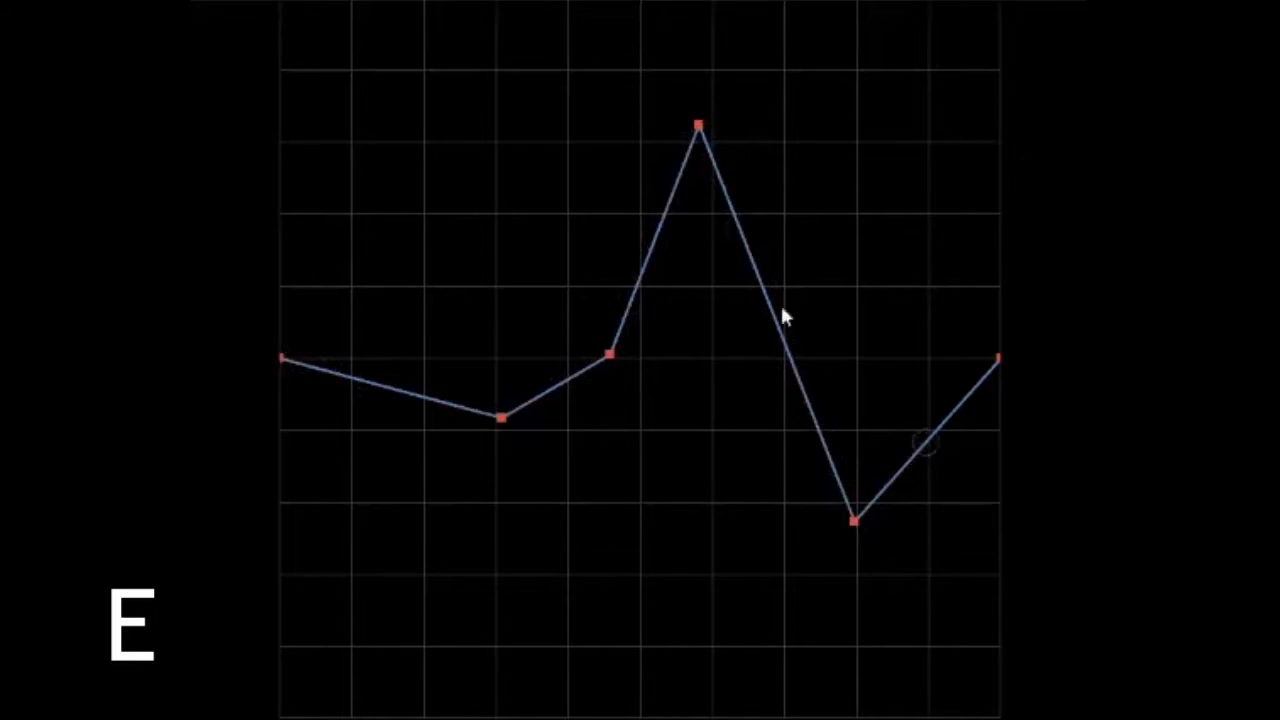
{"action": "key", "text": "ctrl+c"}
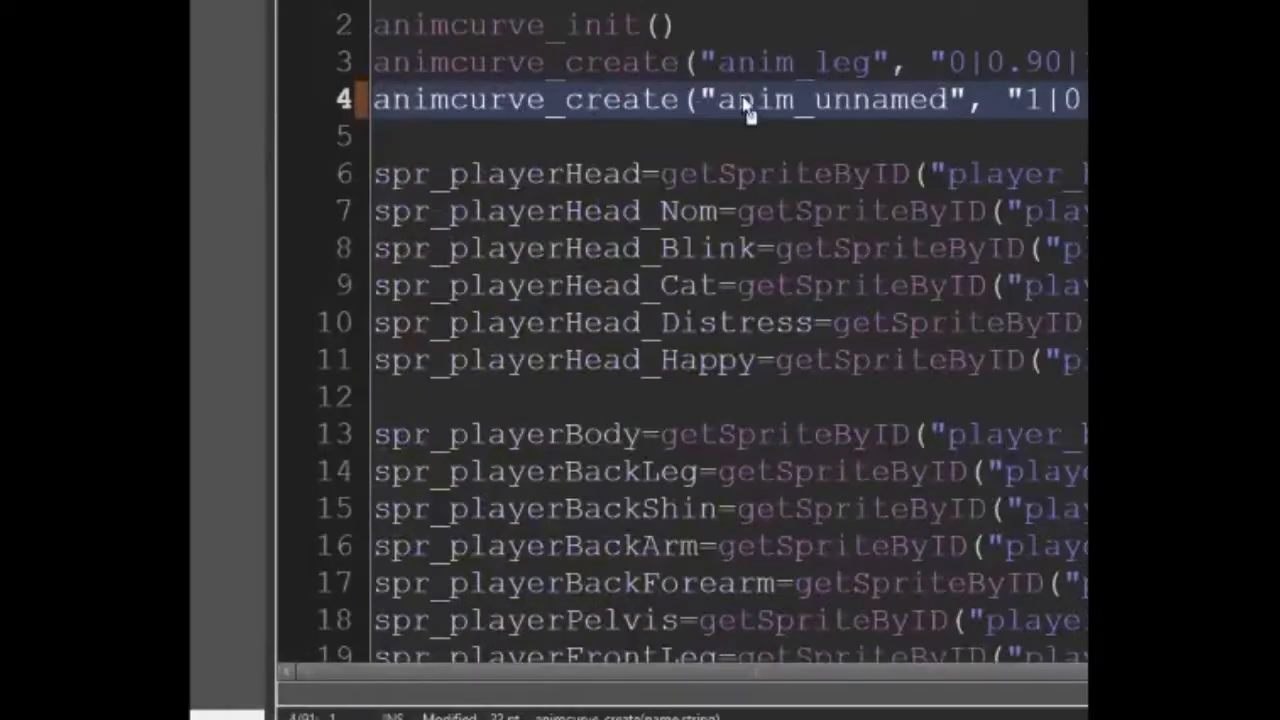
Name the second animcurve_create entry on line 4 anim_leg, copying the name from line 3, and save the script
{"action": "double_click", "coordinate": [795, 62]}
{"action": "key", "text": "ctrl+c"}
{"action": "double_click", "coordinate": [835, 99]}
{"action": "key", "text": "ctrl+v"}
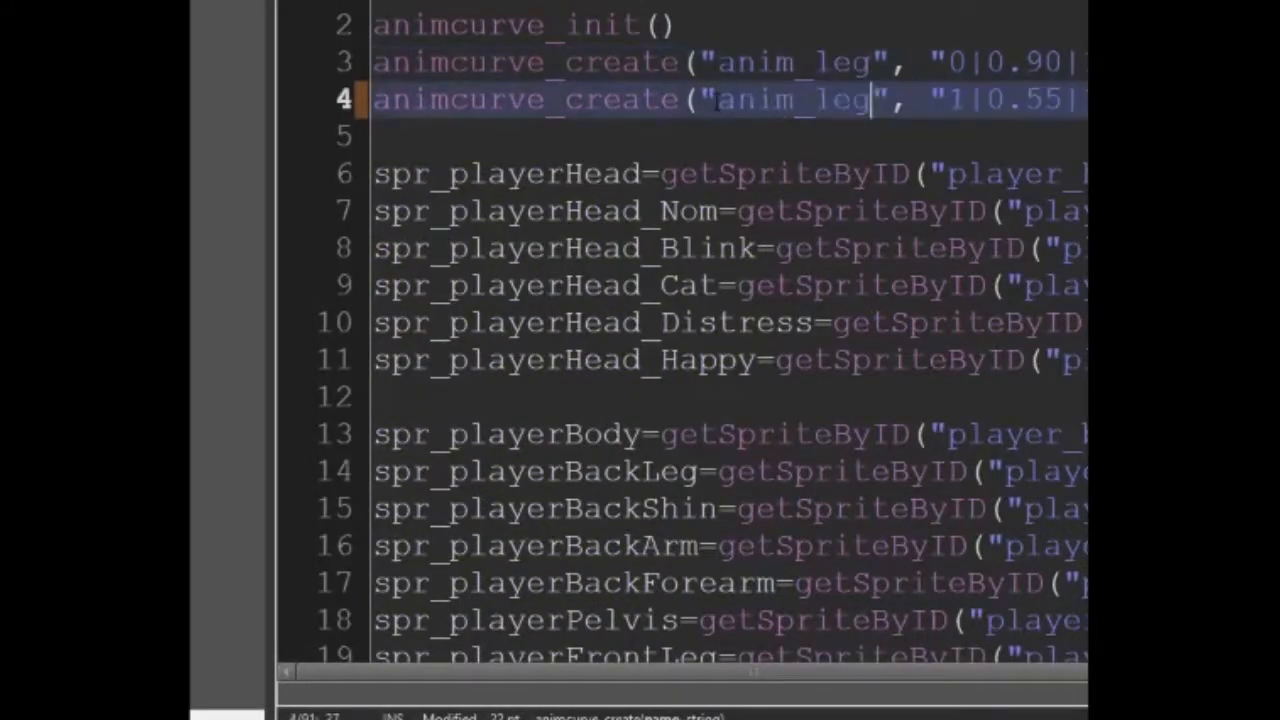
{"action": "key", "text": "ctrl+s"}
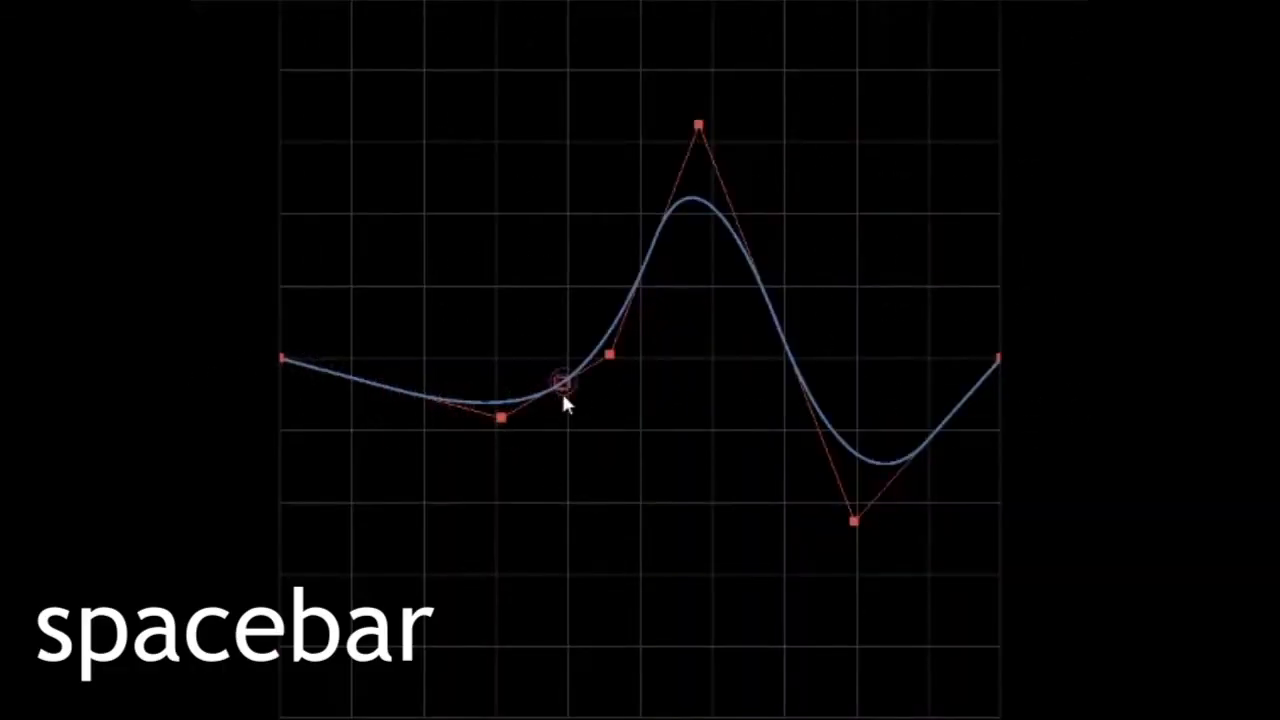
Pause and resume the curve's moving preview marker several times
{"action": "key", "text": "space"}
{"action": "key", "text": "space"}
{"action": "key", "text": "space"}
{"action": "key", "text": "space"}
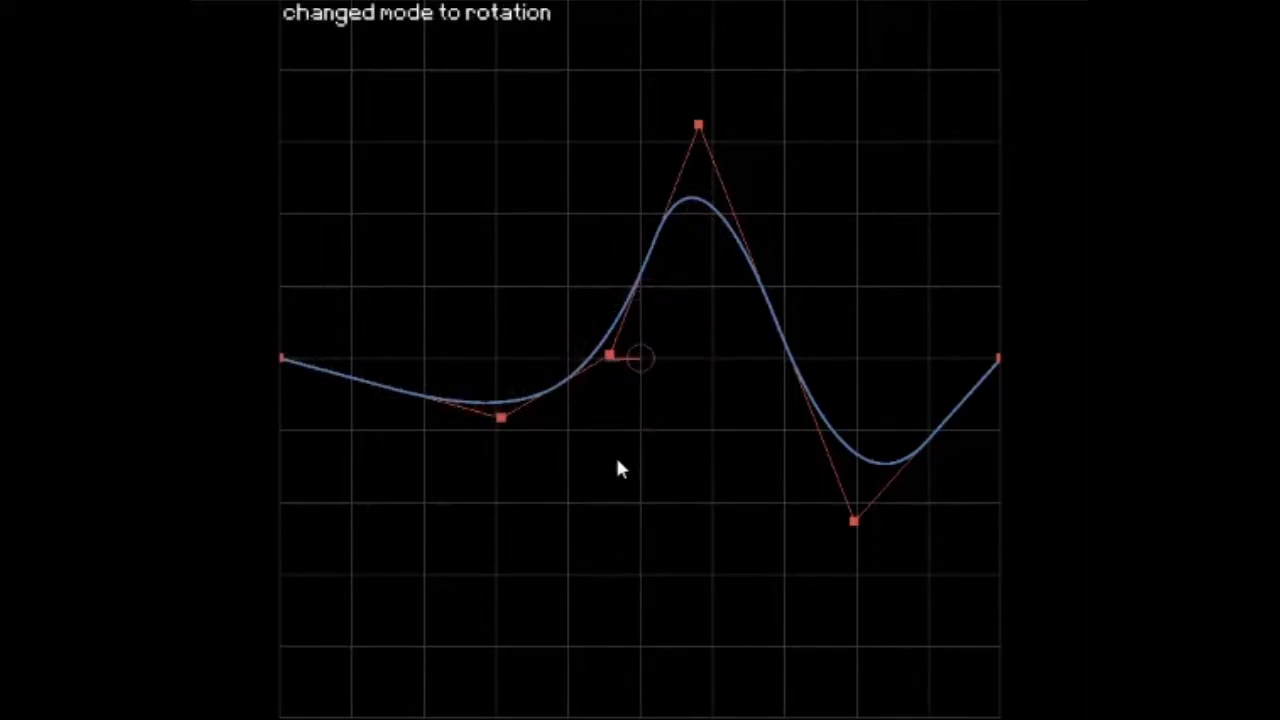
{"action": "key", "text": "space"}
Pull the curve's highest control point up past the grid view, then drop it far below the centre line
{"action": "left_click_drag", "start_coordinate": [698, 125], "coordinate": [695, 0]}
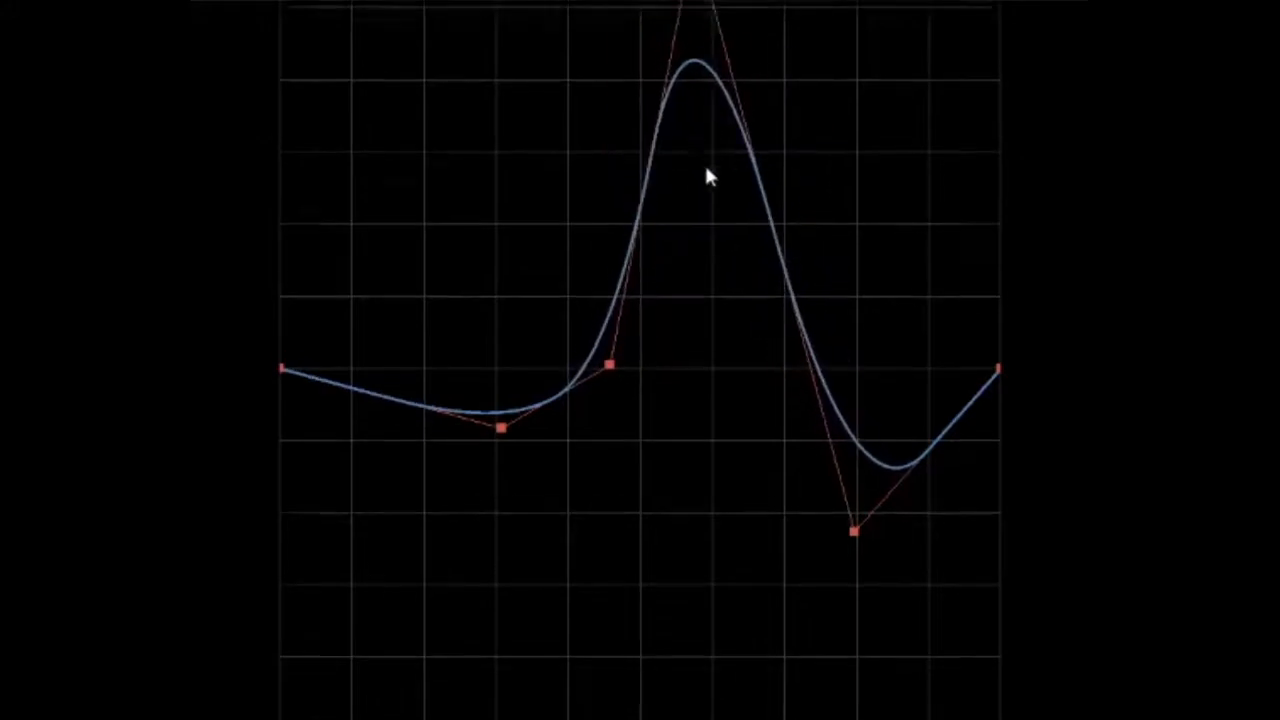
{"action": "middle_click_drag", "start_coordinate": [703, 29], "coordinate": [714, 607]}
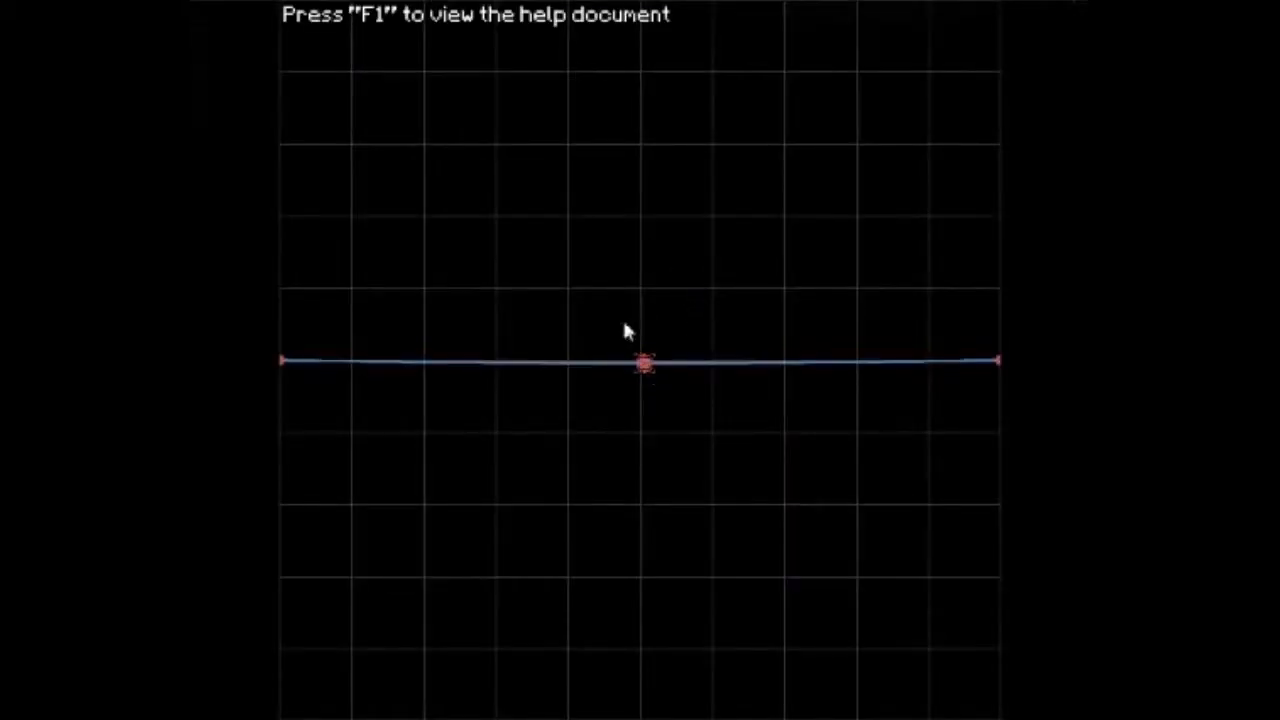
{"action": "left_click_drag", "start_coordinate": [645, 363], "coordinate": [584, 248]}
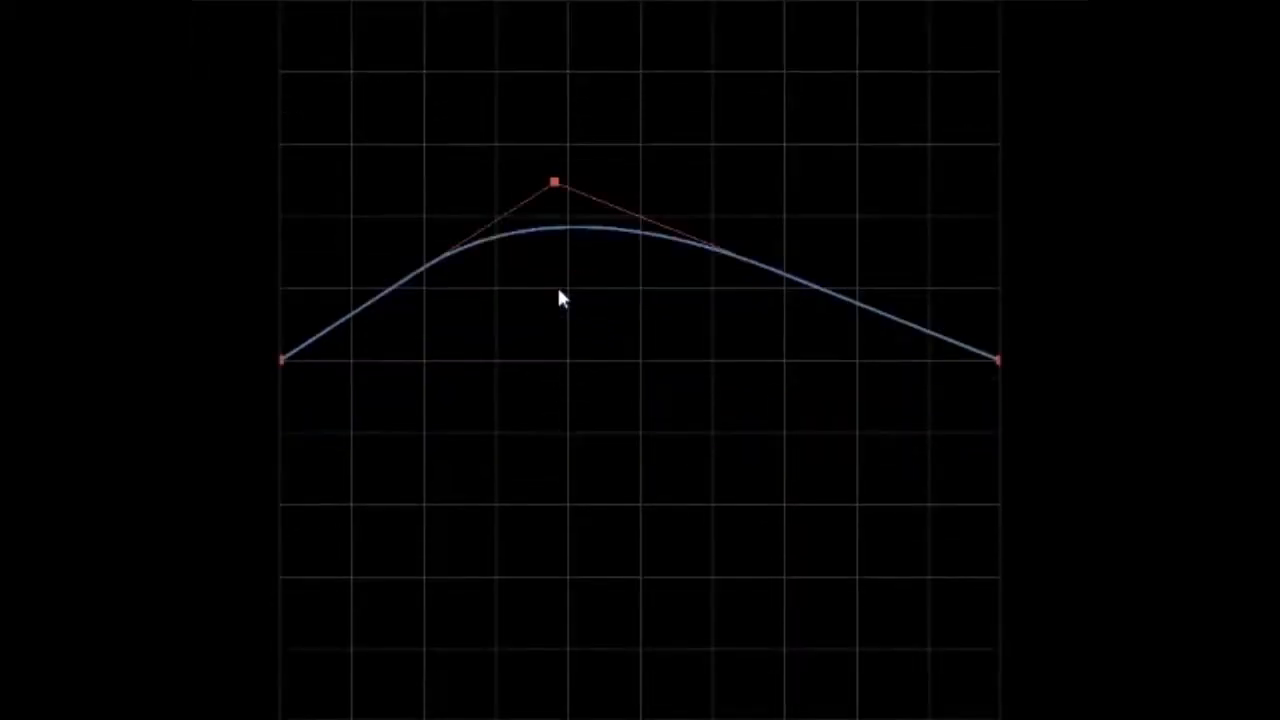
Shape the curve's first half with five control points into a rounded peak followed by a tall, flat-topped bump
{"action": "left_click_drag", "start_coordinate": [554, 182], "coordinate": [394, 469]}
{"action": "left_click_drag", "start_coordinate": [580, 434], "coordinate": [692, 76]}
{"action": "left_click_drag", "start_coordinate": [394, 469], "coordinate": [403, 134]}
{"action": "mouse_move", "coordinate": [746, 89]}
{"action": "left_mouse_down", "text": "shift"}
{"action": "mouse_move", "coordinate": [732, 109]}
{"action": "mouse_move", "coordinate": [605, 103]}
{"action": "mouse_move", "coordinate": [712, 86]}
{"action": "mouse_move", "coordinate": [656, 73]}
{"action": "mouse_move", "coordinate": [708, 72]}
{"action": "mouse_move", "coordinate": [585, 75]}
{"action": "mouse_move", "coordinate": [720, 83]}
{"action": "mouse_move", "coordinate": [409, 86]}
{"action": "left_mouse_up", "text": "shift"}
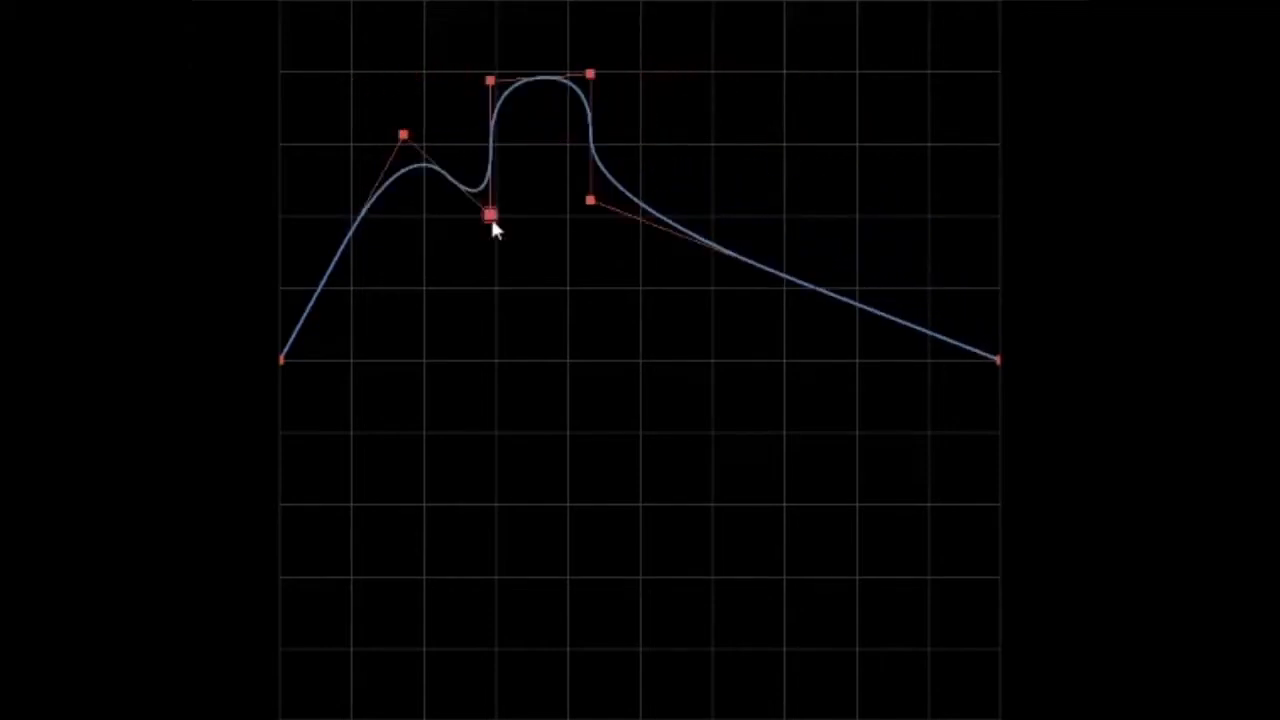
{"action": "left_click_drag", "start_coordinate": [494, 226], "coordinate": [604, 73], "text": "ctrl"}
{"action": "left_click_drag", "start_coordinate": [589, 116], "coordinate": [591, 201], "text": "ctrl"}
{"action": "left_click_drag", "start_coordinate": [585, 77], "coordinate": [497, 86], "text": "ctrl"}
{"action": "left_click_drag", "start_coordinate": [589, 203], "coordinate": [491, 200], "text": "ctrl"}
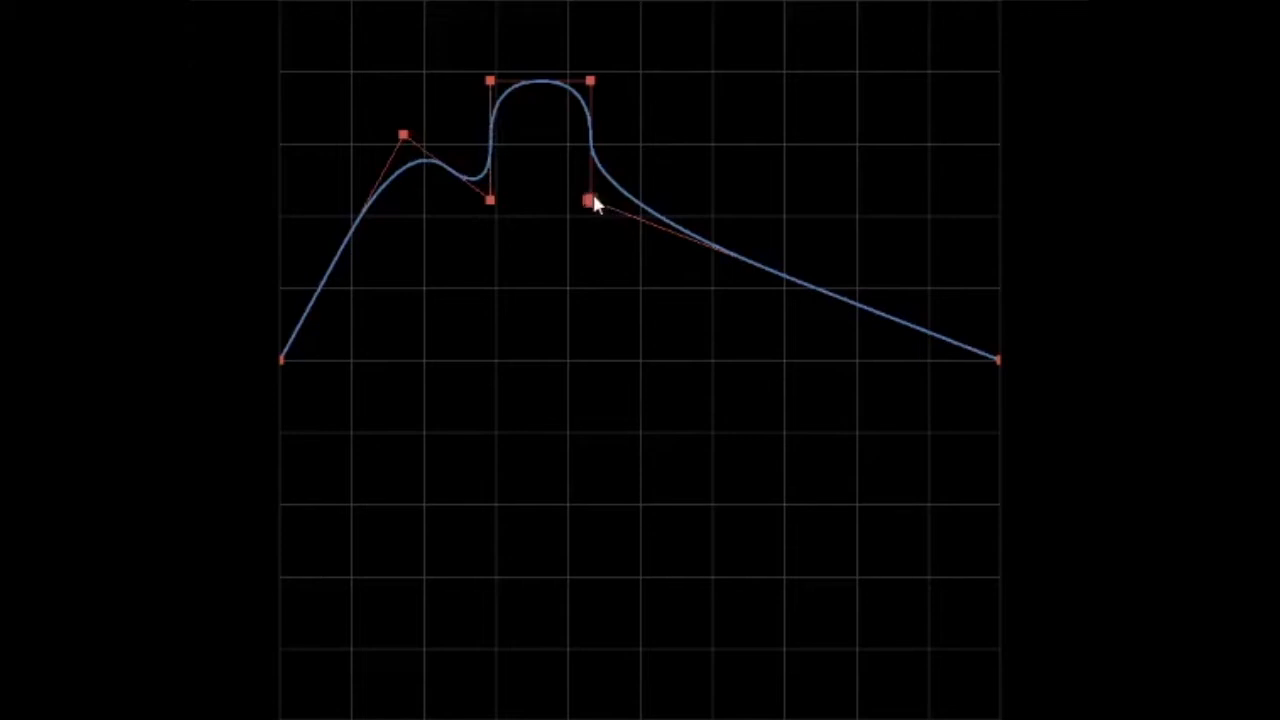
Lower the first peak and snap the bump's other control points to grid intersections, forming a smooth slope over one high peak
{"action": "left_click_drag", "start_coordinate": [408, 140], "coordinate": [388, 168], "text": "ctrl"}
{"action": "left_click_drag", "start_coordinate": [589, 204], "coordinate": [687, 171]}
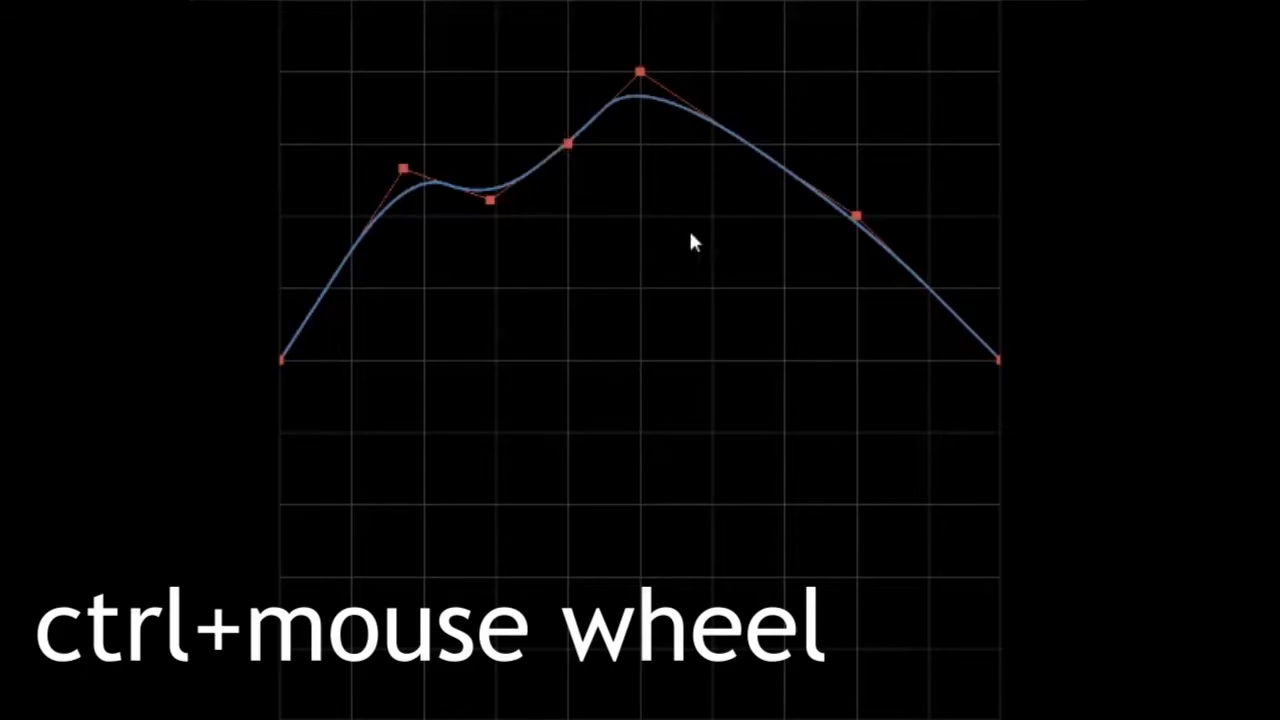
Adjust the grid spacing and snap the control point on the falling slope to a coarser grid's intersection
{"action": "scroll", "coordinate": [691, 235], "scroll_direction": "up", "scroll_amount": 3, "text": "ctrl"}
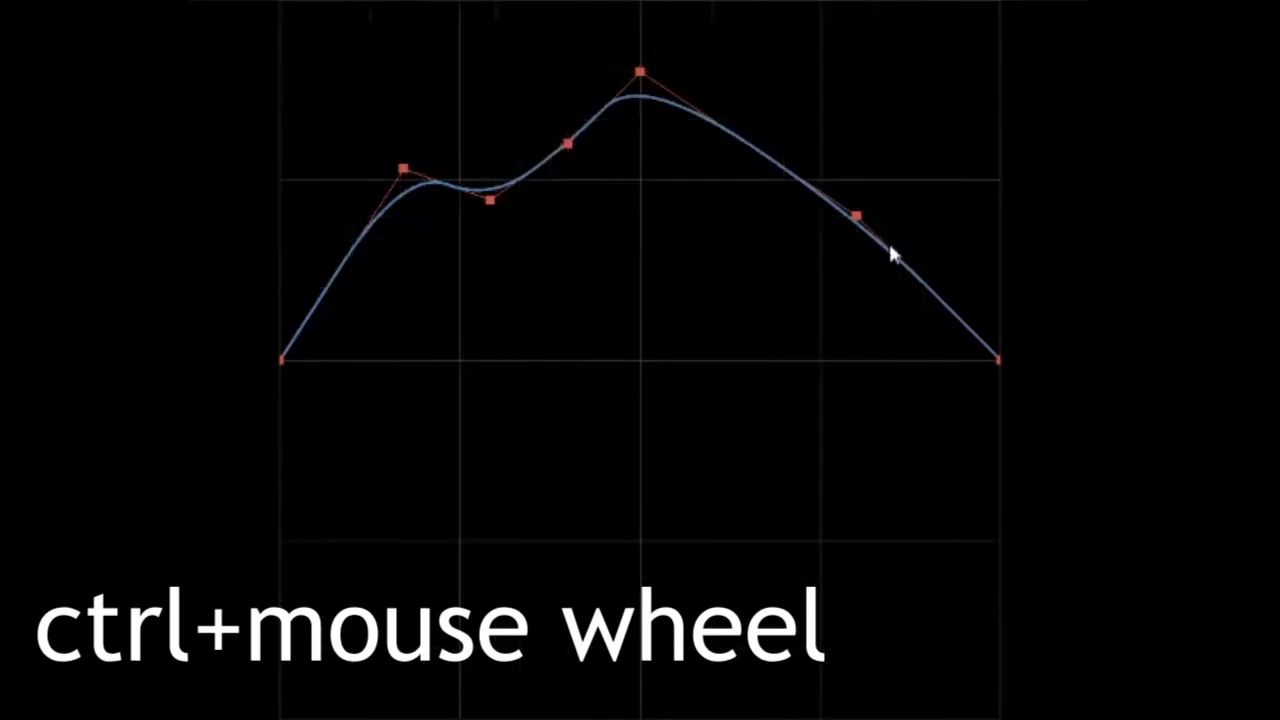
{"action": "left_click_drag", "start_coordinate": [862, 228], "coordinate": [672, 372]}
{"action": "left_click_drag", "start_coordinate": [756, 290], "coordinate": [811, 194]}
{"action": "scroll", "coordinate": [733, 266], "scroll_direction": "up", "scroll_amount": 1, "text": "ctrl"}
{"action": "scroll", "coordinate": [733, 276], "scroll_direction": "down", "scroll_amount": 3, "text": "ctrl"}
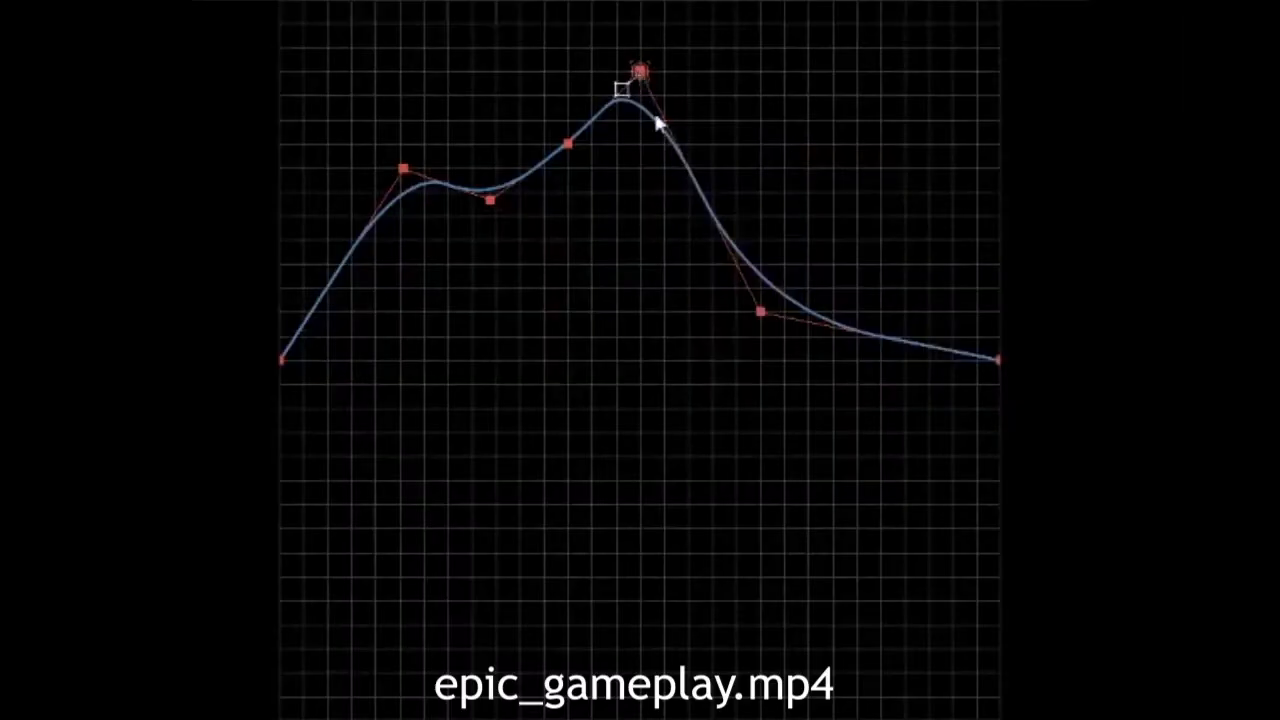
Reshape the curve on a fine grid into four uneven peaks separated by three valleys dipping just below the centre line
{"action": "left_click_drag", "start_coordinate": [660, 123], "coordinate": [688, 197]}
{"action": "left_click_drag", "start_coordinate": [580, 157], "coordinate": [549, 400]}
{"action": "left_click_drag", "start_coordinate": [490, 201], "coordinate": [446, 383]}
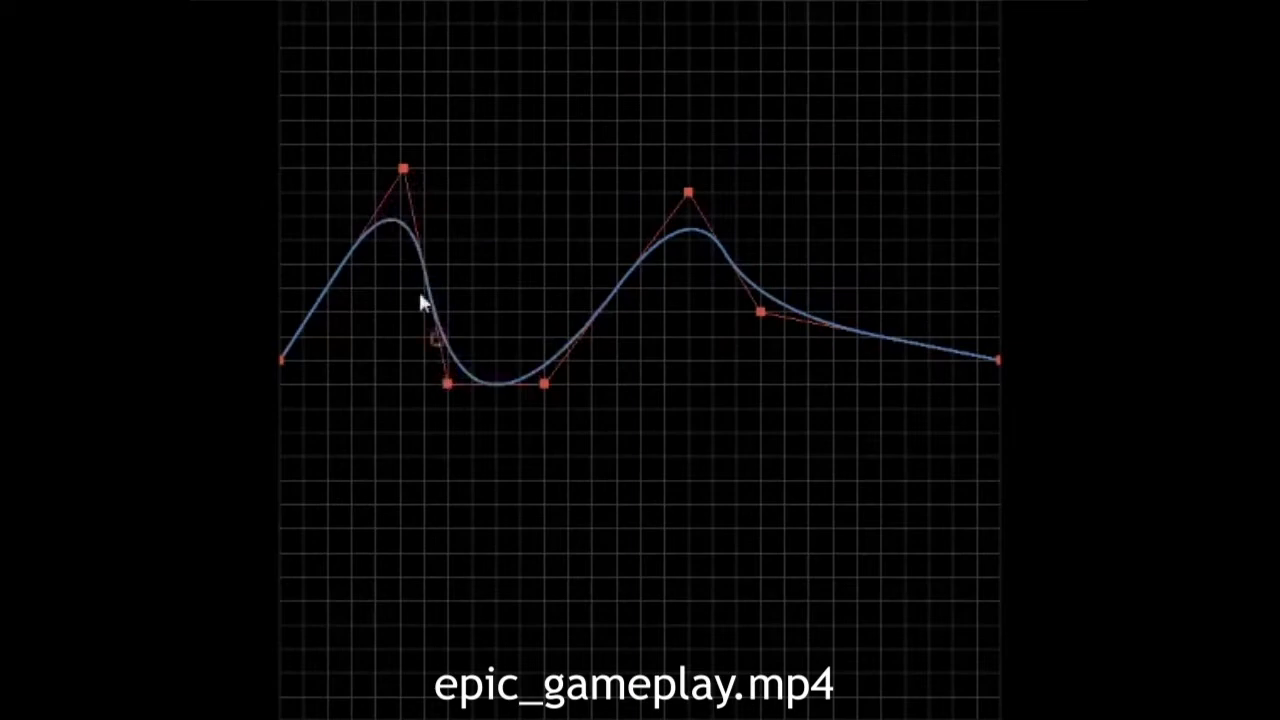
{"action": "left_click_drag", "start_coordinate": [401, 170], "coordinate": [400, 313]}
{"action": "left_click_drag", "start_coordinate": [482, 386], "coordinate": [505, 247]}
{"action": "left_click_drag", "start_coordinate": [596, 312], "coordinate": [614, 120]}
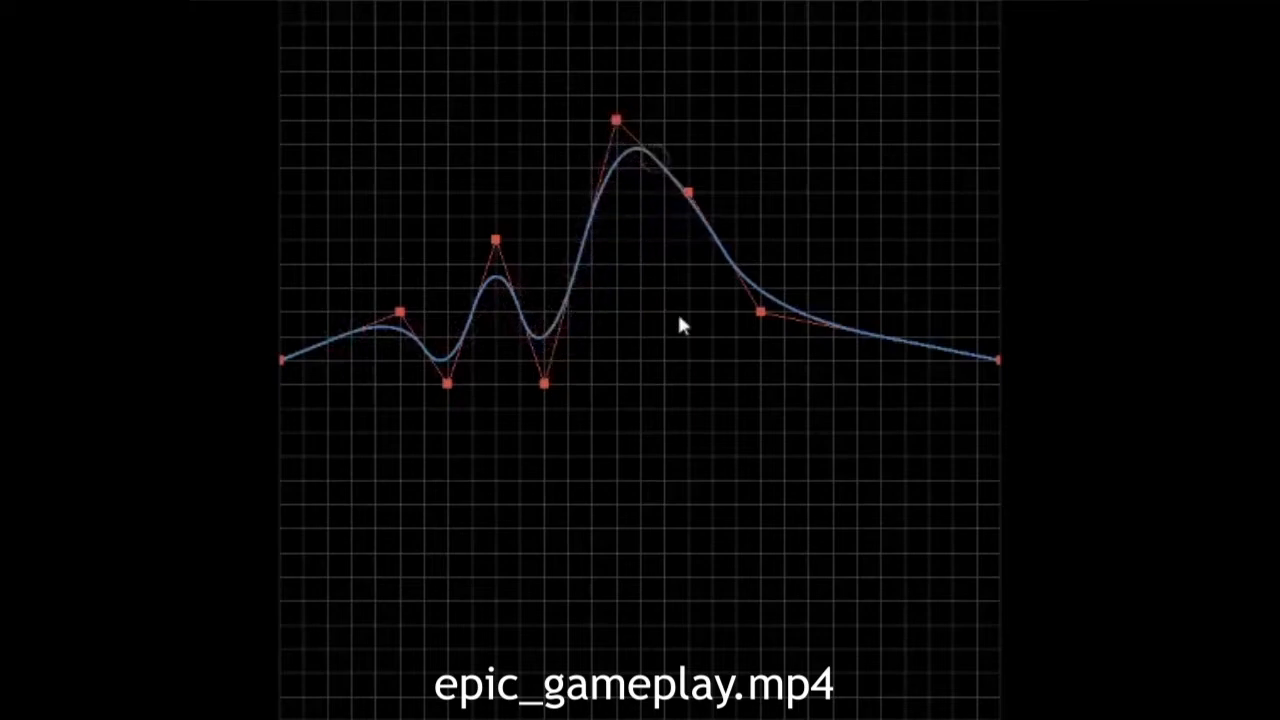
{"action": "left_click_drag", "start_coordinate": [690, 194], "coordinate": [663, 383]}
{"action": "left_click_drag", "start_coordinate": [760, 311], "coordinate": [807, 144]}
Switch to a coarser grid and snap the curve's first two peaks and the valley after each one to its intersections
{"action": "key", "text": "ctrl+r"}
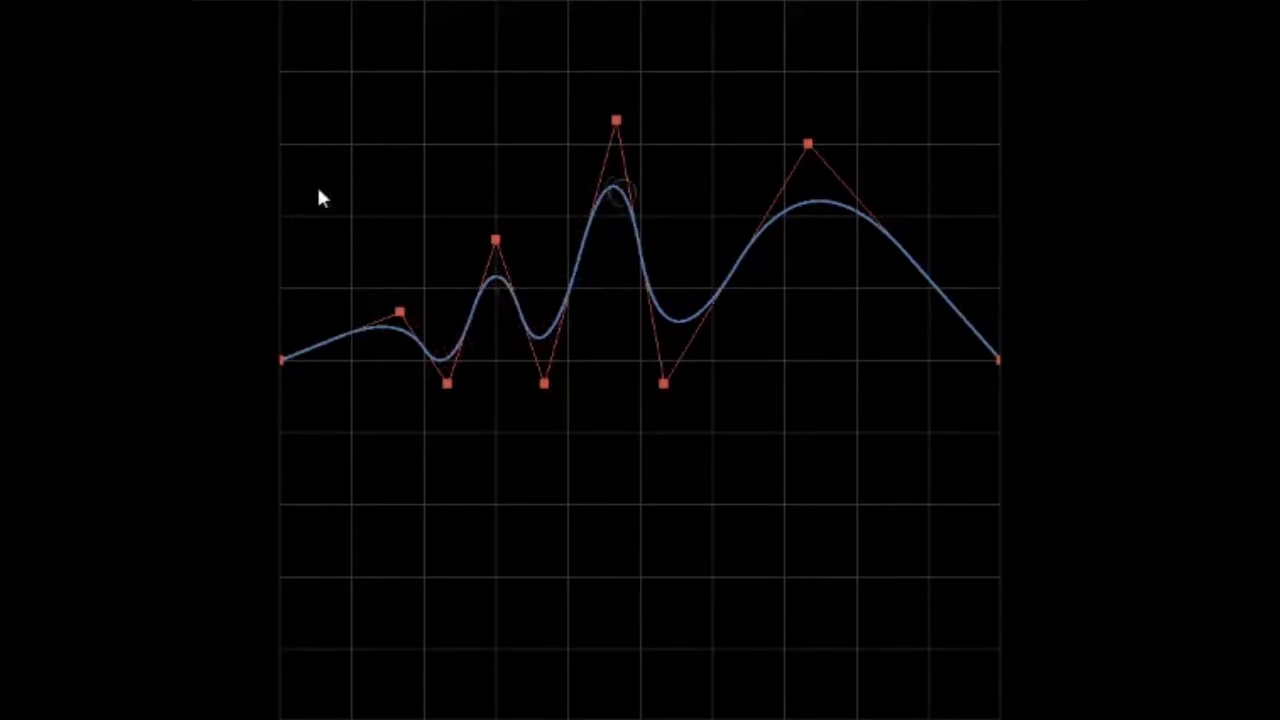
{"action": "left_click_drag", "start_coordinate": [399, 313], "coordinate": [351, 289]}
{"action": "left_click_drag", "start_coordinate": [495, 240], "coordinate": [495, 288]}
{"action": "left_click_drag", "start_coordinate": [446, 383], "coordinate": [421, 358]}
{"action": "mouse_move", "coordinate": [500, 284]}
{"action": "left_mouse_down"}
{"action": "mouse_move", "coordinate": [528, 312]}
{"action": "mouse_move", "coordinate": [501, 285]}
{"action": "left_mouse_up"}
{"action": "left_click_drag", "start_coordinate": [545, 385], "coordinate": [572, 350]}
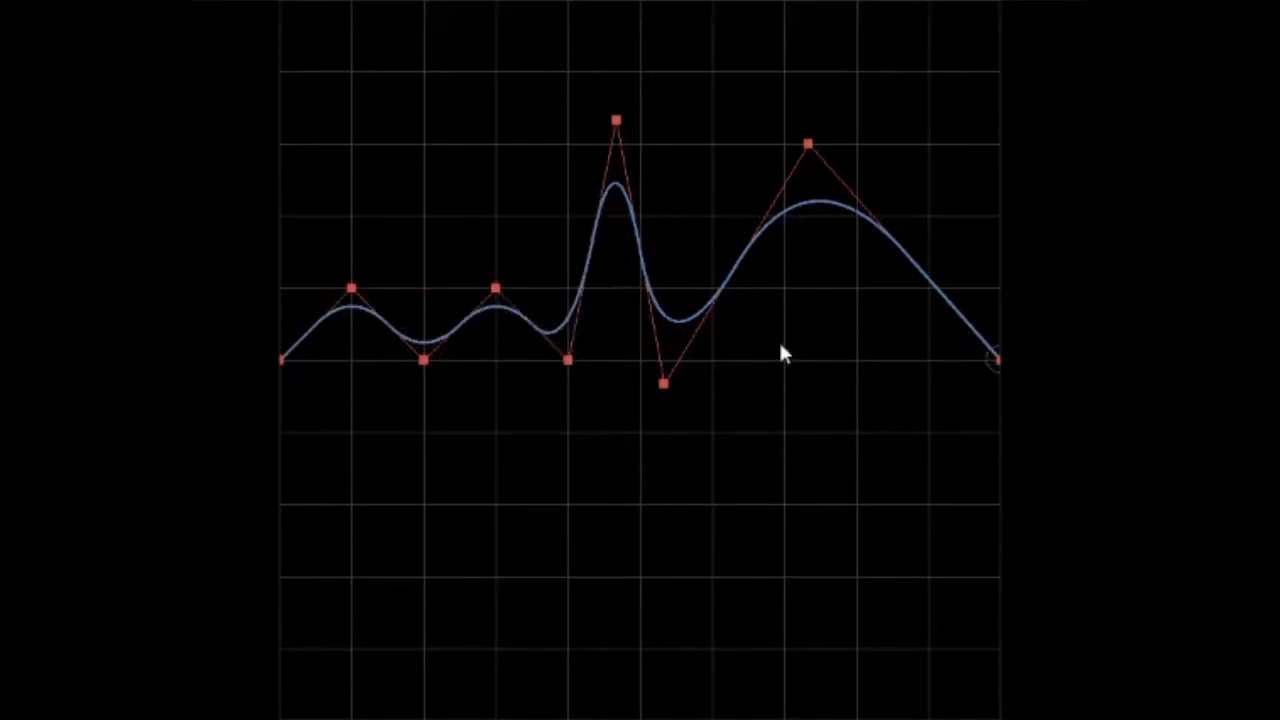
Copy the curve's code to the clipboard and paste it into a new Notepad document
{"action": "key", "text": "ctrl+c"}
{"action": "key", "text": "super"}
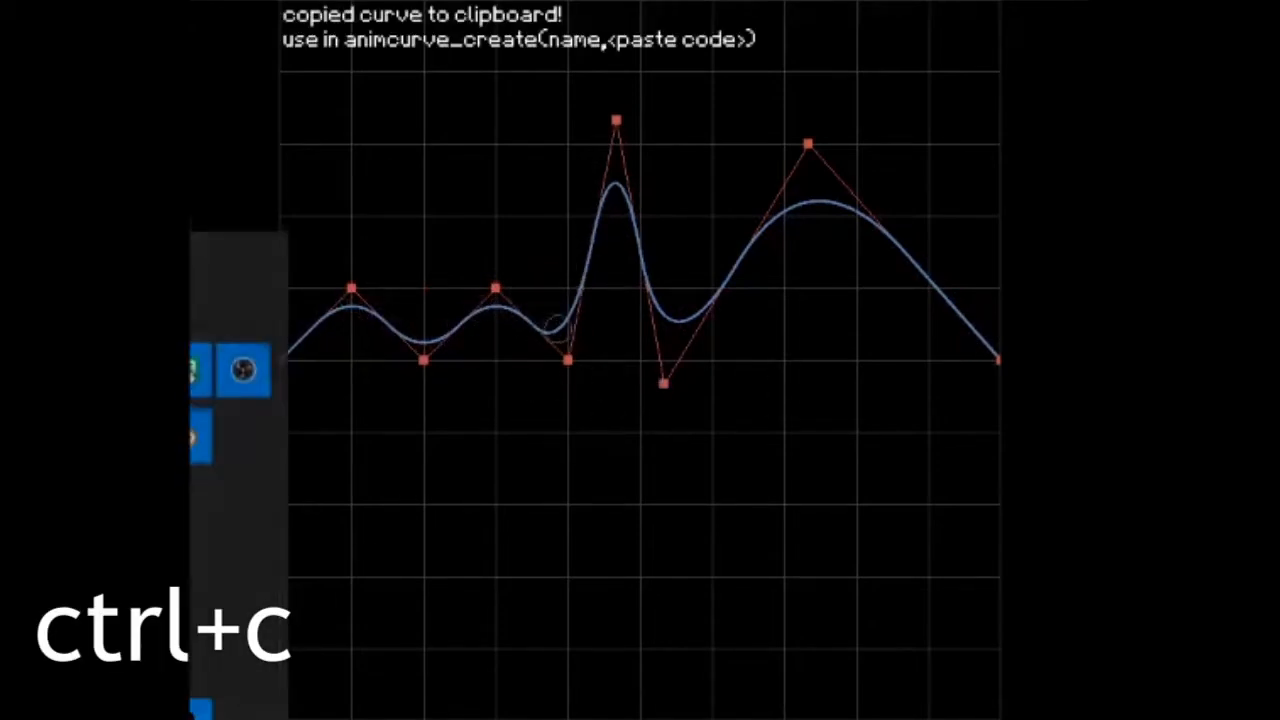
{"action": "type", "text": "note"}
{"action": "key", "text": "Return"}
{"action": "key", "text": "ctrl+v"}
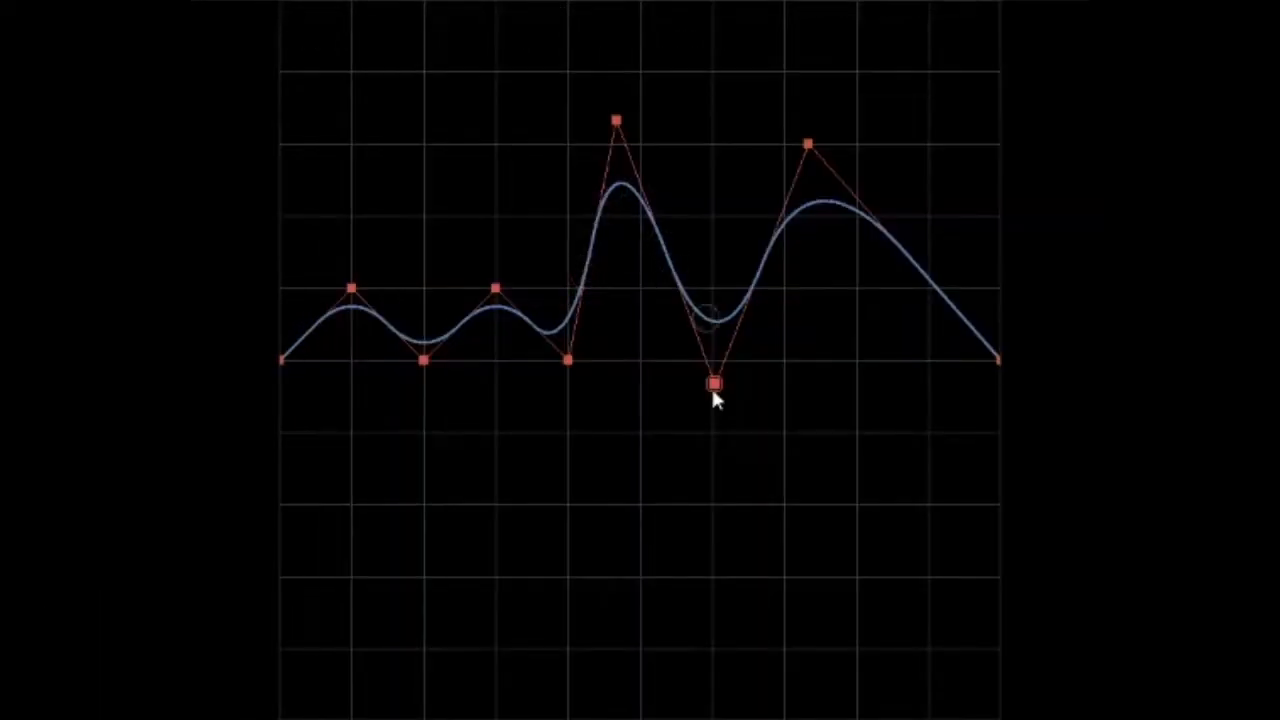
Copy the curve and reload it from the clipboard after displacing its tall middle peak and the valley beside it
{"action": "left_click_drag", "start_coordinate": [713, 392], "coordinate": [713, 205]}
{"action": "key", "text": "ctrl+c"}
{"action": "left_click_drag", "start_coordinate": [614, 120], "coordinate": [645, 445]}
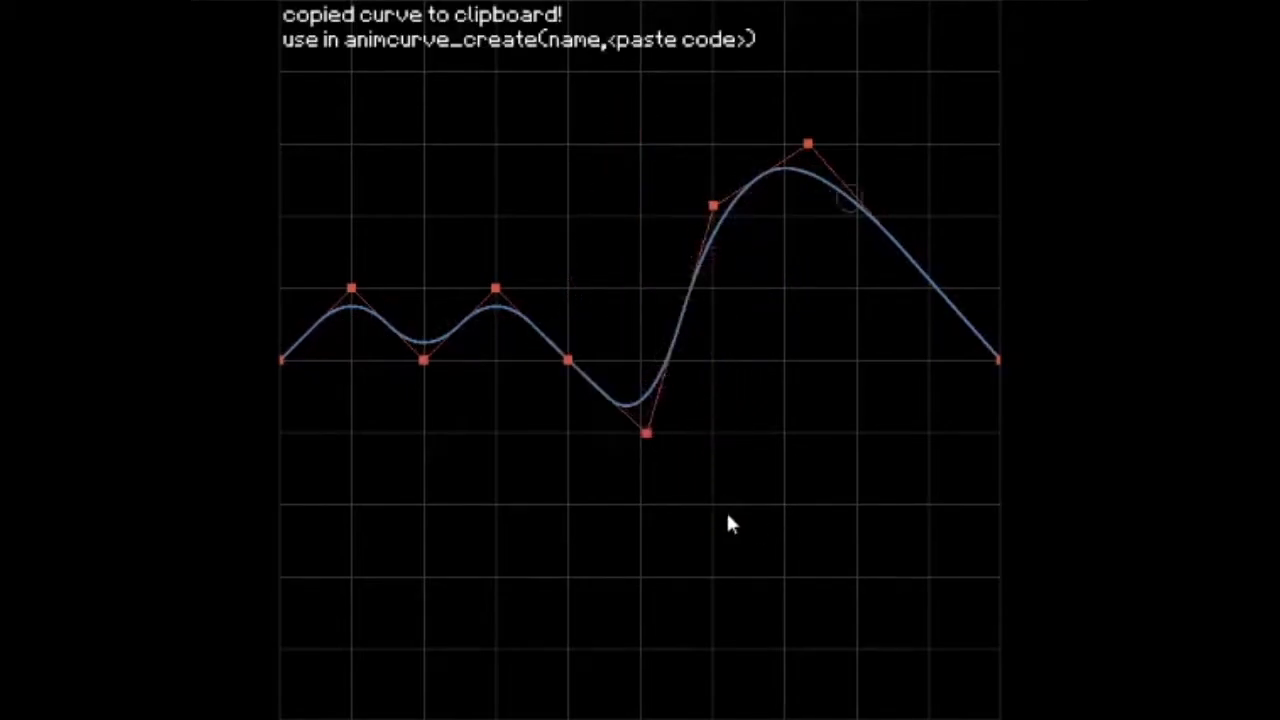
{"action": "key", "text": "ctrl+o"}
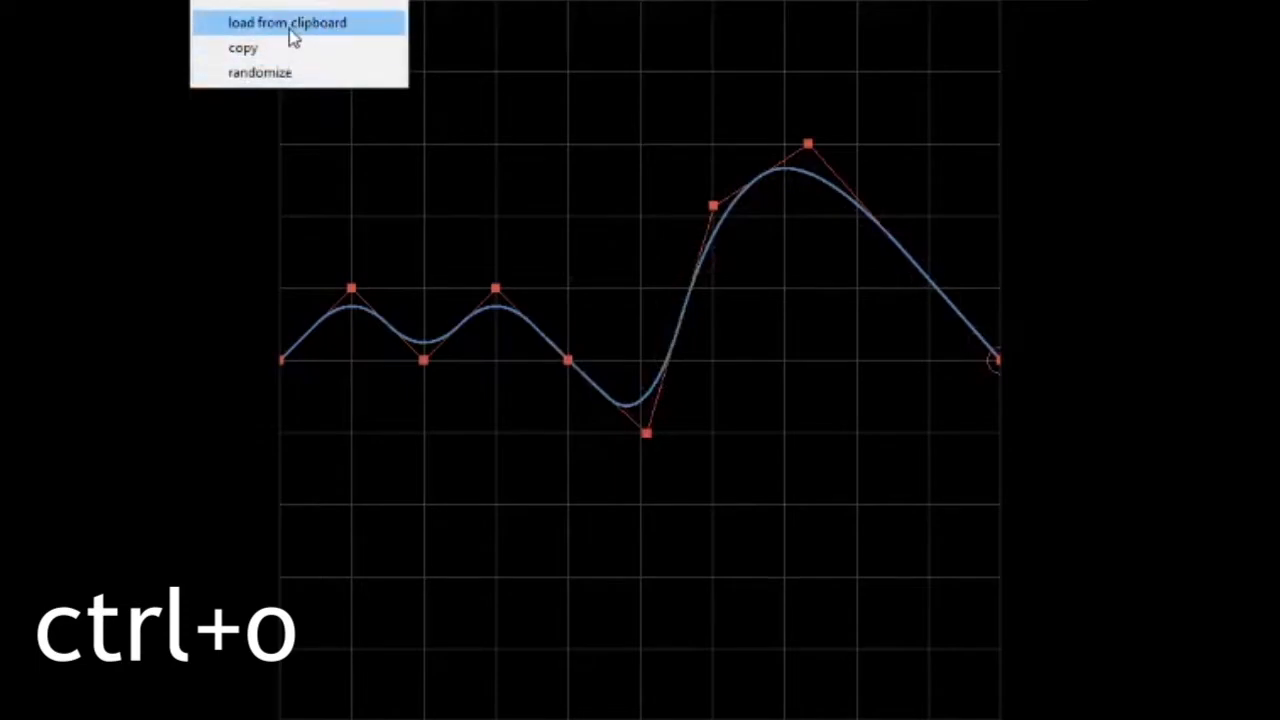
{"action": "left_click", "coordinate": [291, 33]}
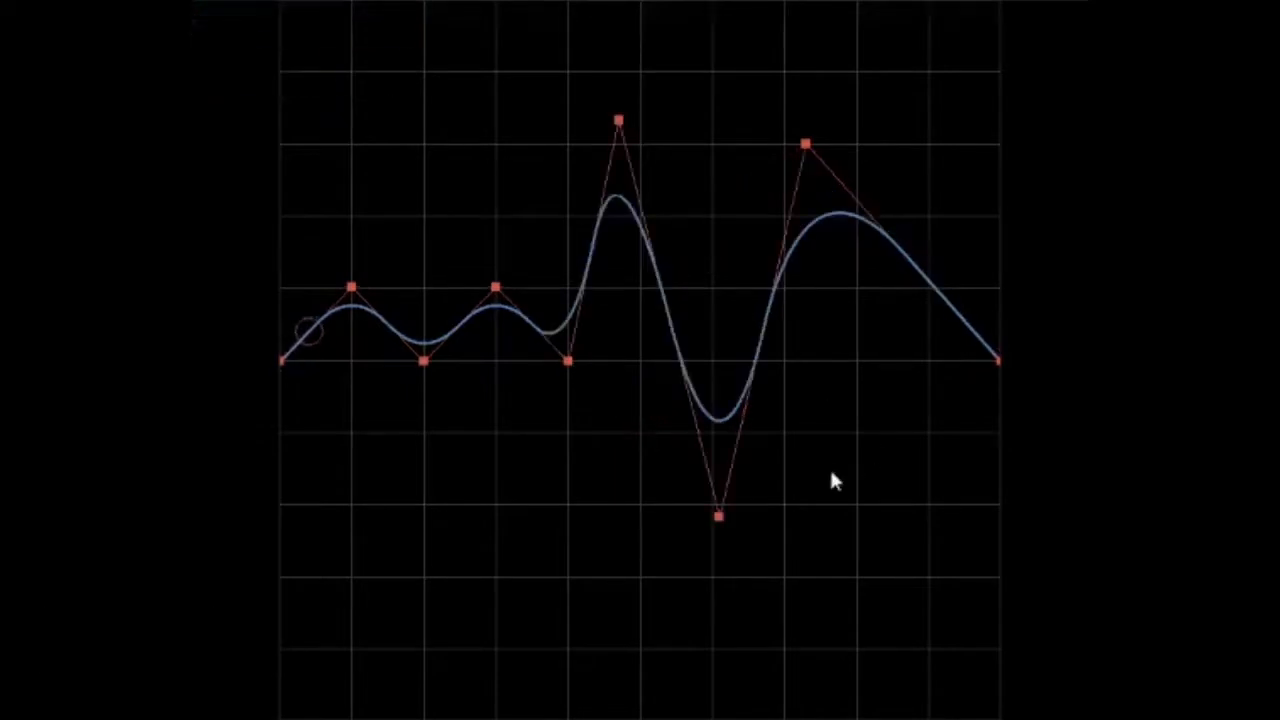
Pull the control point after the second peak far below the centre line and reload the copied curve from the clipboard, twice
{"action": "key", "text": "ctrl+o"}
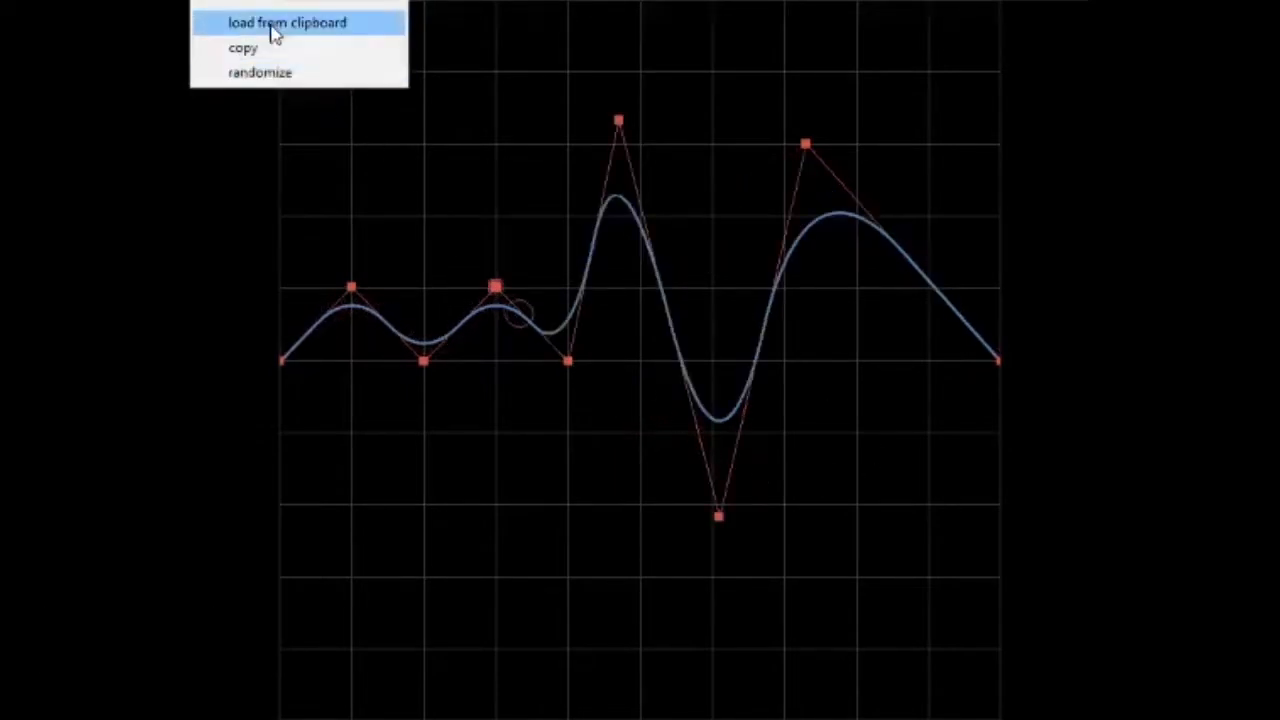
{"action": "left_click", "coordinate": [272, 24]}
{"action": "left_click_drag", "start_coordinate": [560, 362], "coordinate": [577, 569]}
{"action": "key", "text": "ctrl+o"}
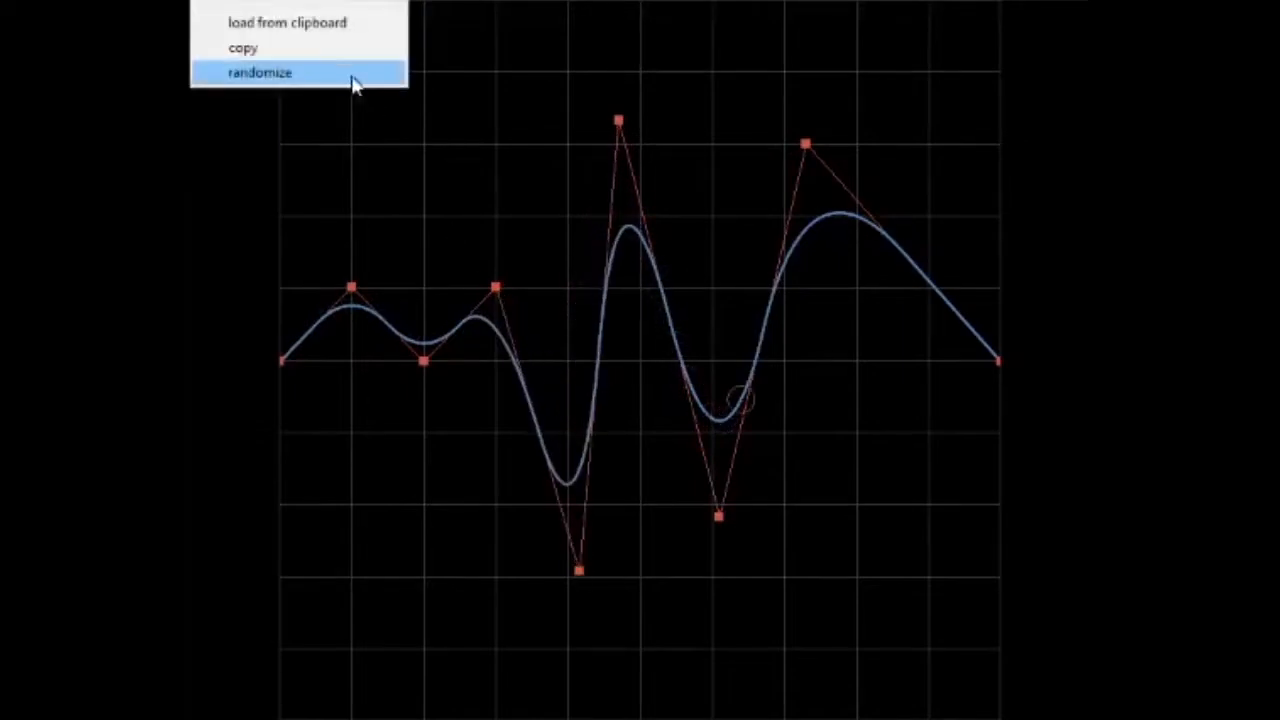
{"action": "left_click", "coordinate": [276, 28]}
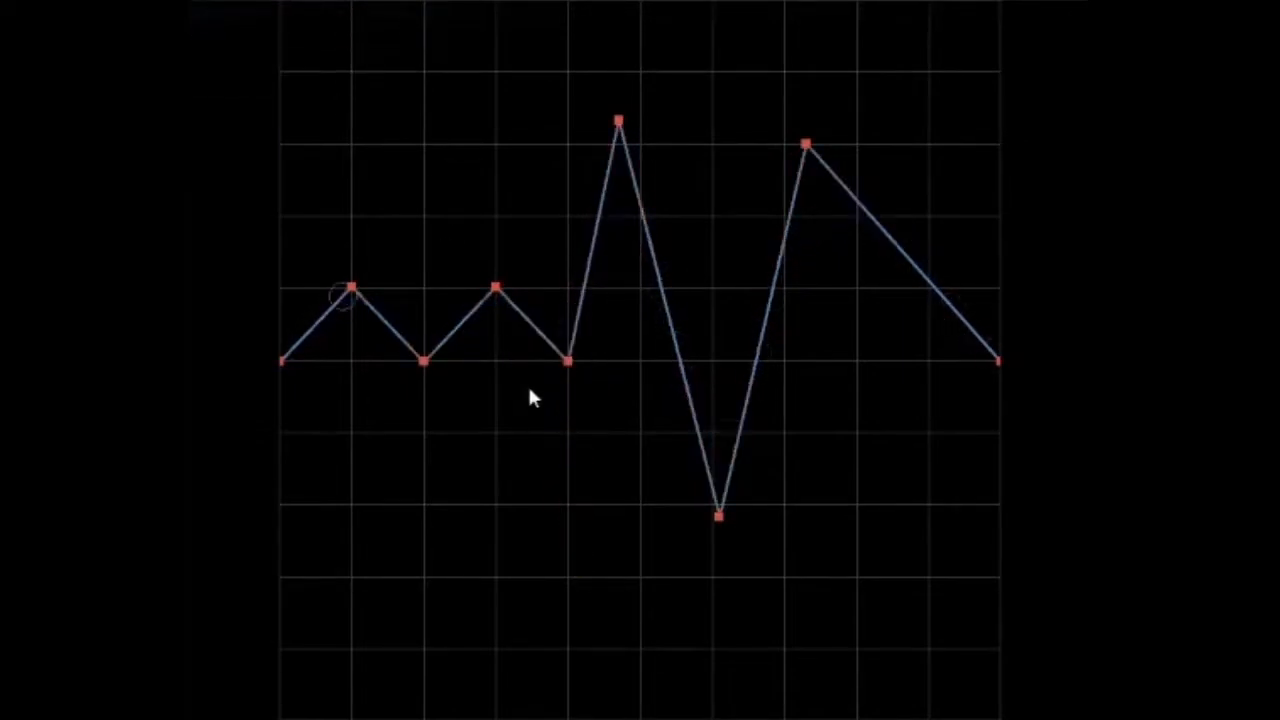
{"action": "left_click_drag", "start_coordinate": [565, 364], "coordinate": [569, 457]}
{"action": "key", "text": "ctrl+o"}
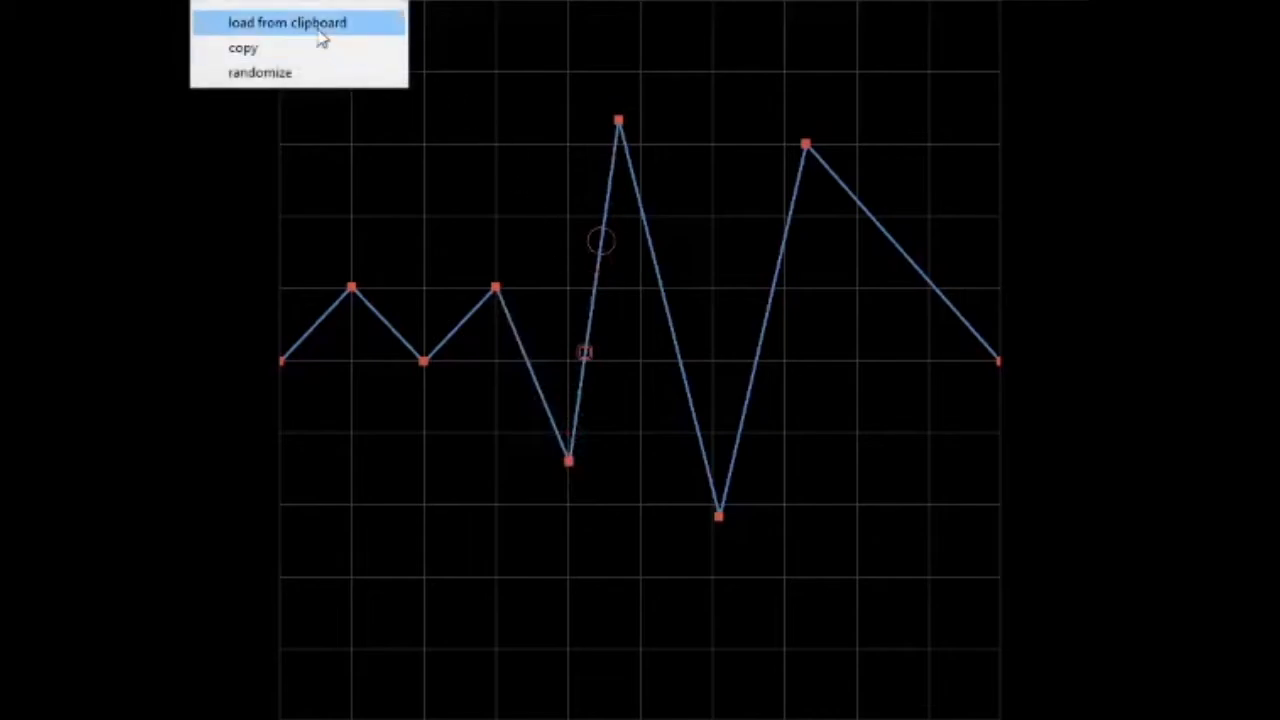
{"action": "left_click", "coordinate": [320, 38]}
Copy the curve to the clipboard and raise its lowest control point above the centre line
{"action": "right_click", "coordinate": [533, 200]}
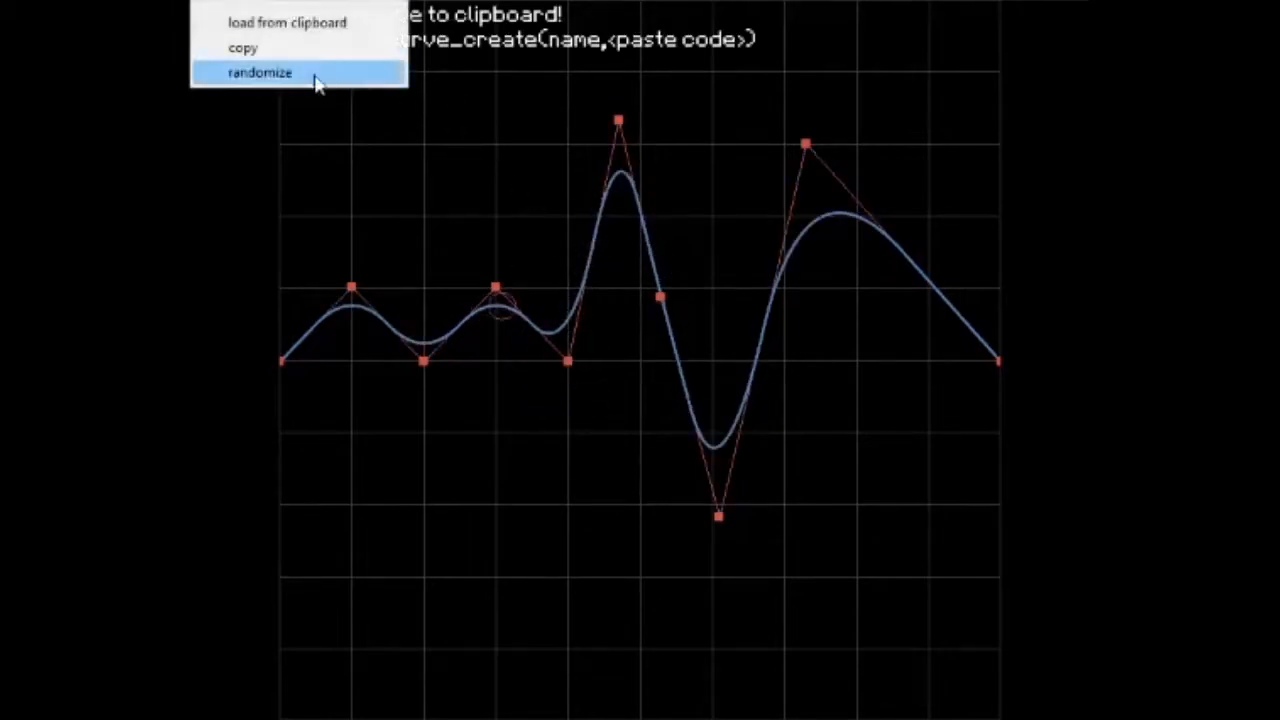
{"action": "left_click", "coordinate": [262, 58]}
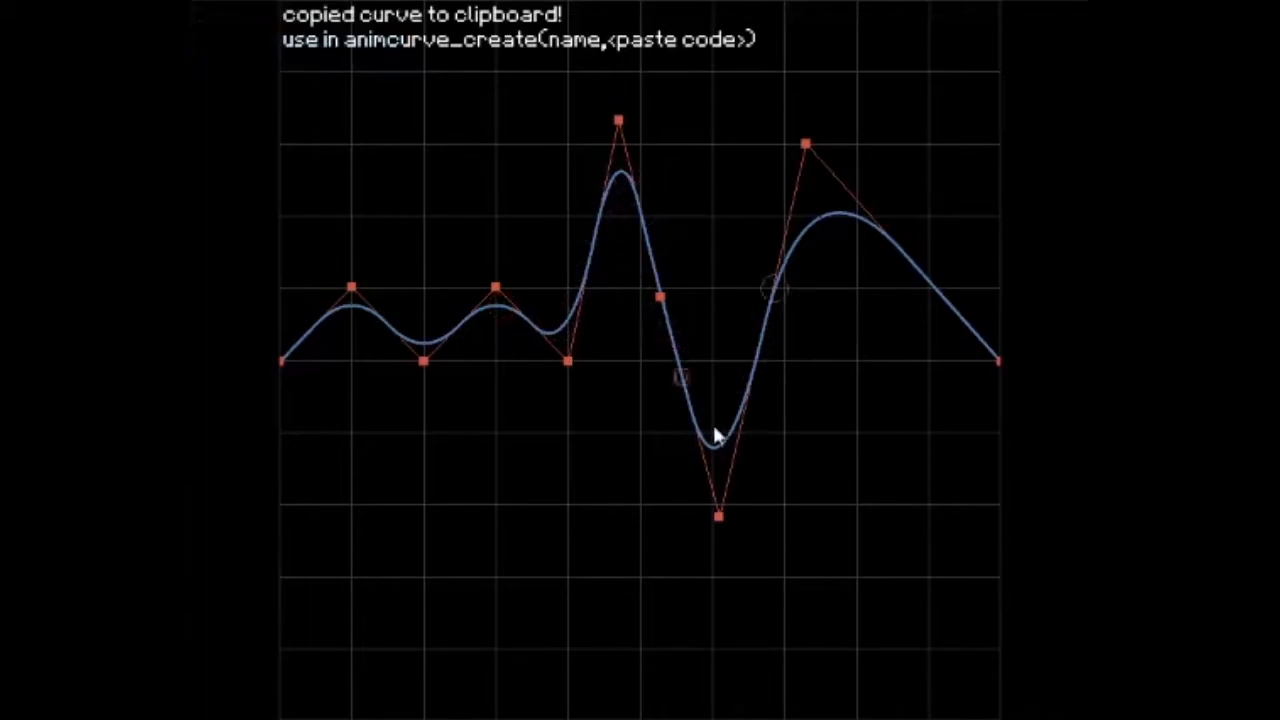
{"action": "left_click_drag", "start_coordinate": [719, 516], "coordinate": [716, 306]}
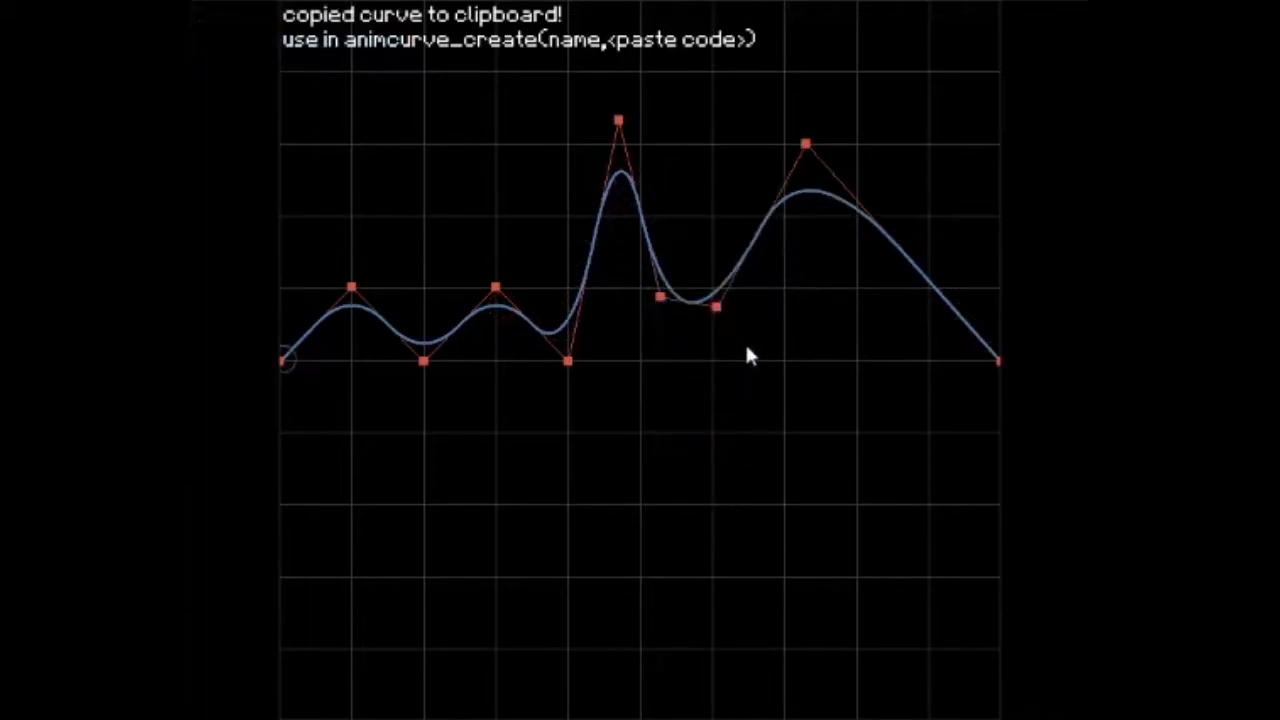
Randomize the heights of the curve's control points several times in a row
{"action": "right_click", "coordinate": [240, 30]}
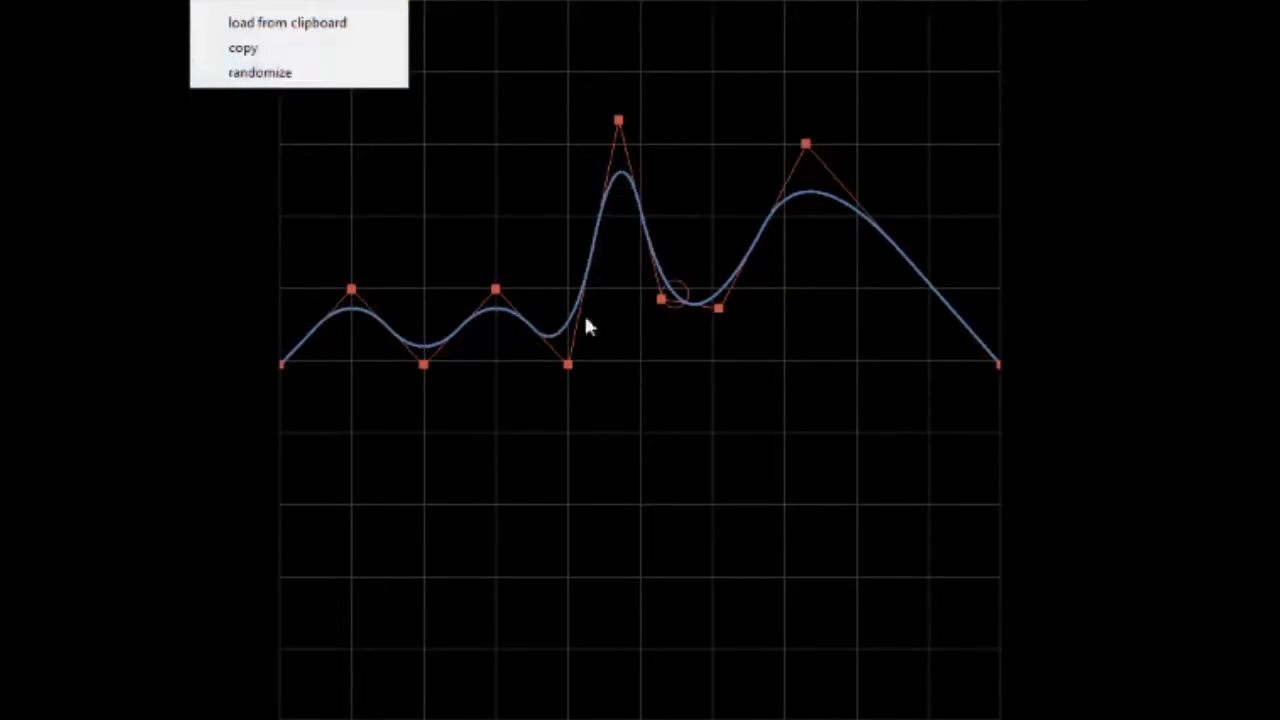
{"action": "left_click", "coordinate": [268, 74]}
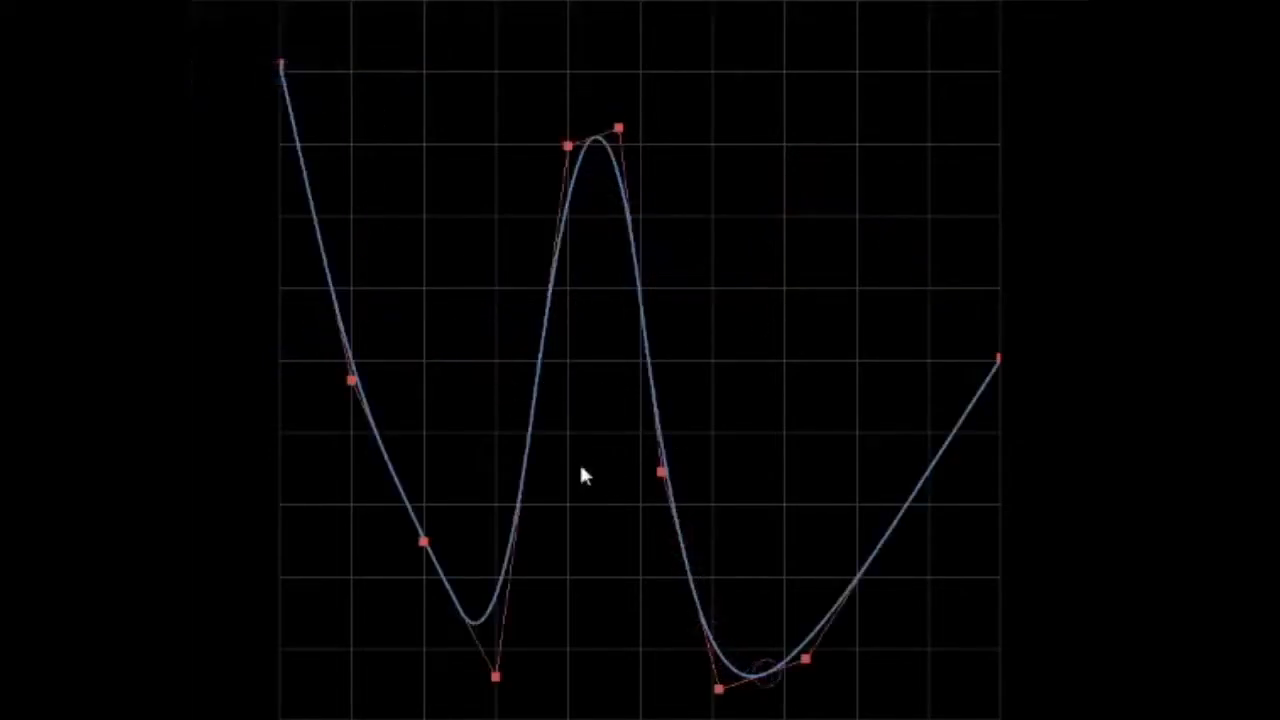
{"action": "right_click", "coordinate": [241, 22]}
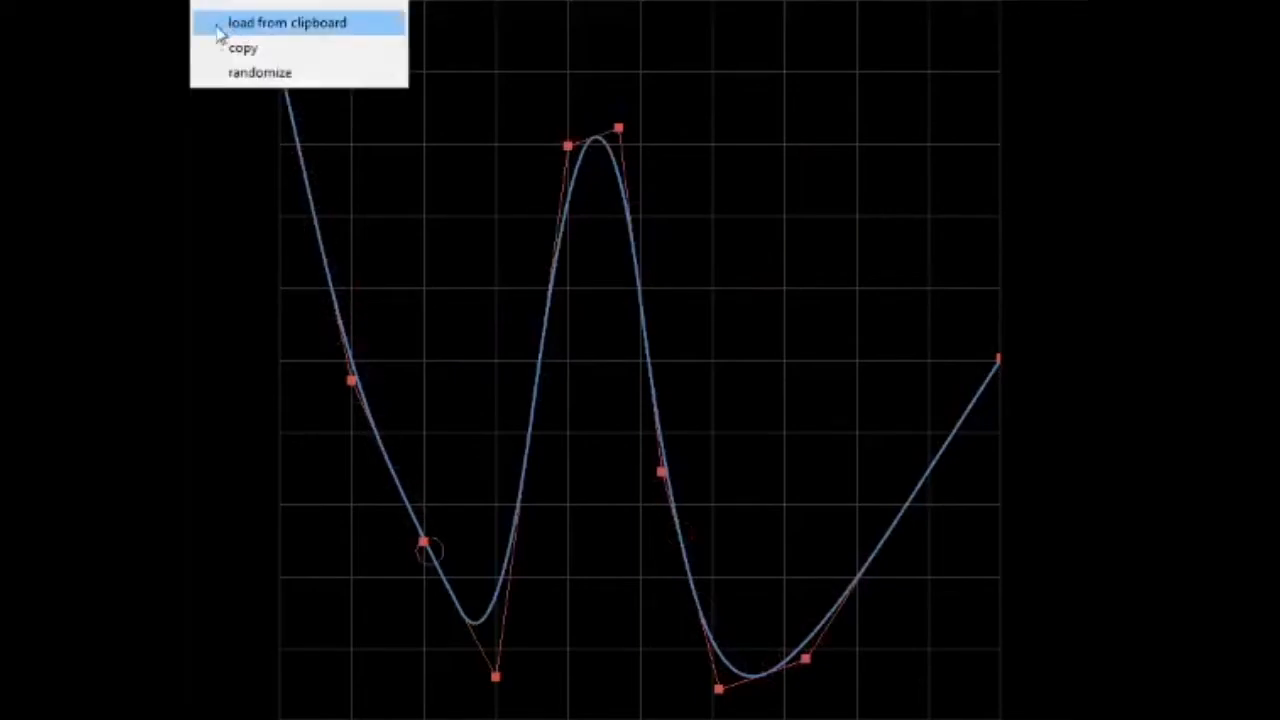
{"action": "left_click", "coordinate": [268, 74]}
{"action": "right_click", "coordinate": [284, 60]}
{"action": "left_click", "coordinate": [277, 76]}
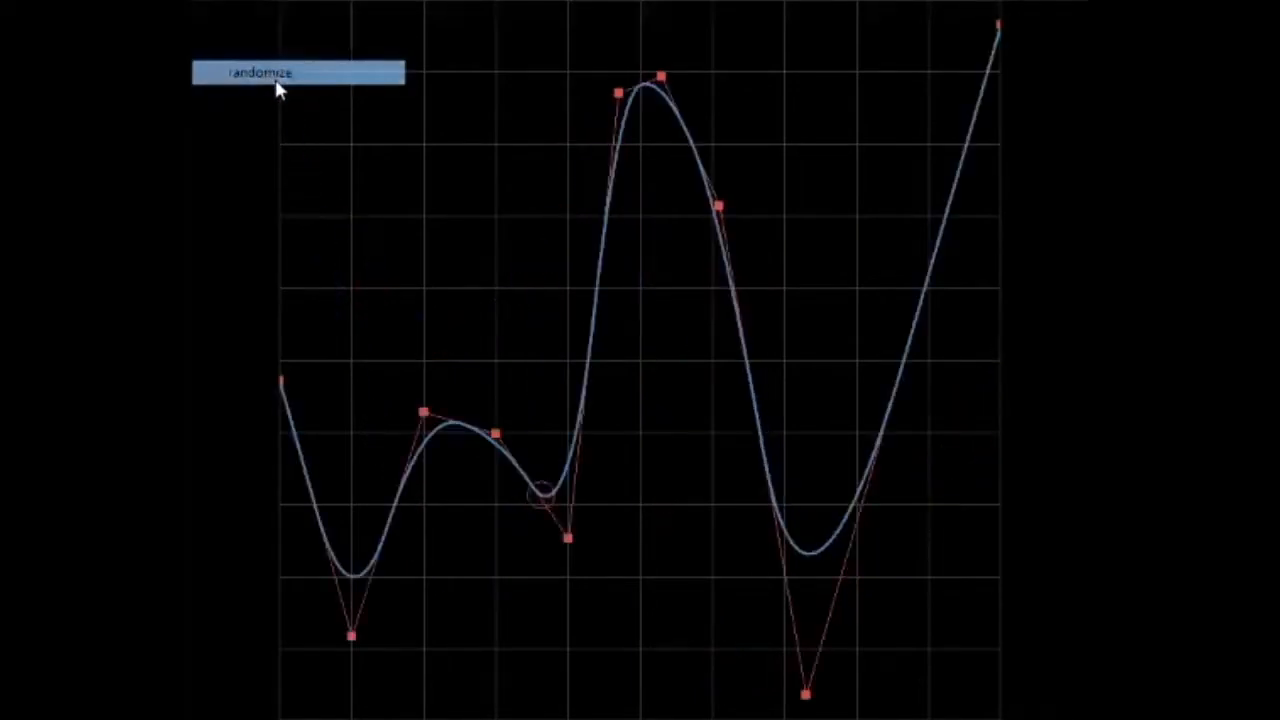
{"action": "right_click", "coordinate": [352, 121]}
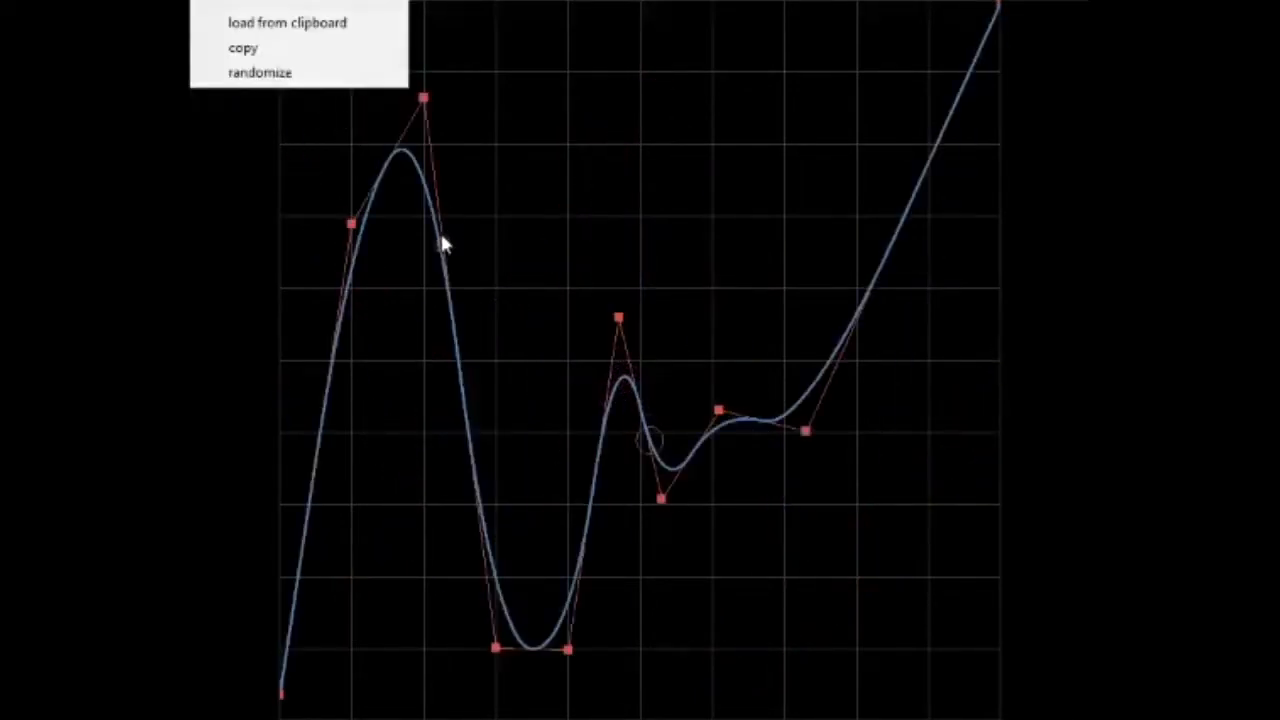
{"action": "left_click", "coordinate": [284, 73]}
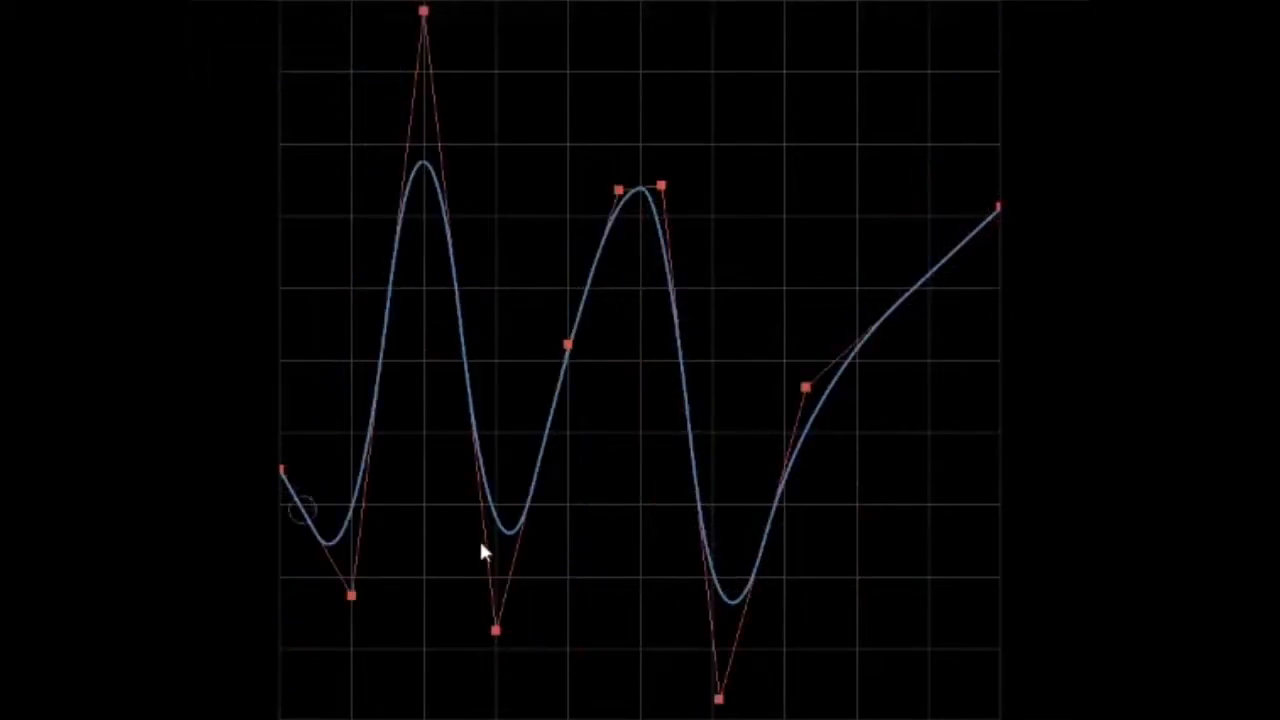
Remove all the inner control points and reset the curve to a flat line along the centre
{"action": "double_click", "coordinate": [358, 596]}
{"action": "double_click", "coordinate": [430, 9]}
{"action": "double_click", "coordinate": [496, 630]}
{"action": "double_click", "coordinate": [568, 344]}
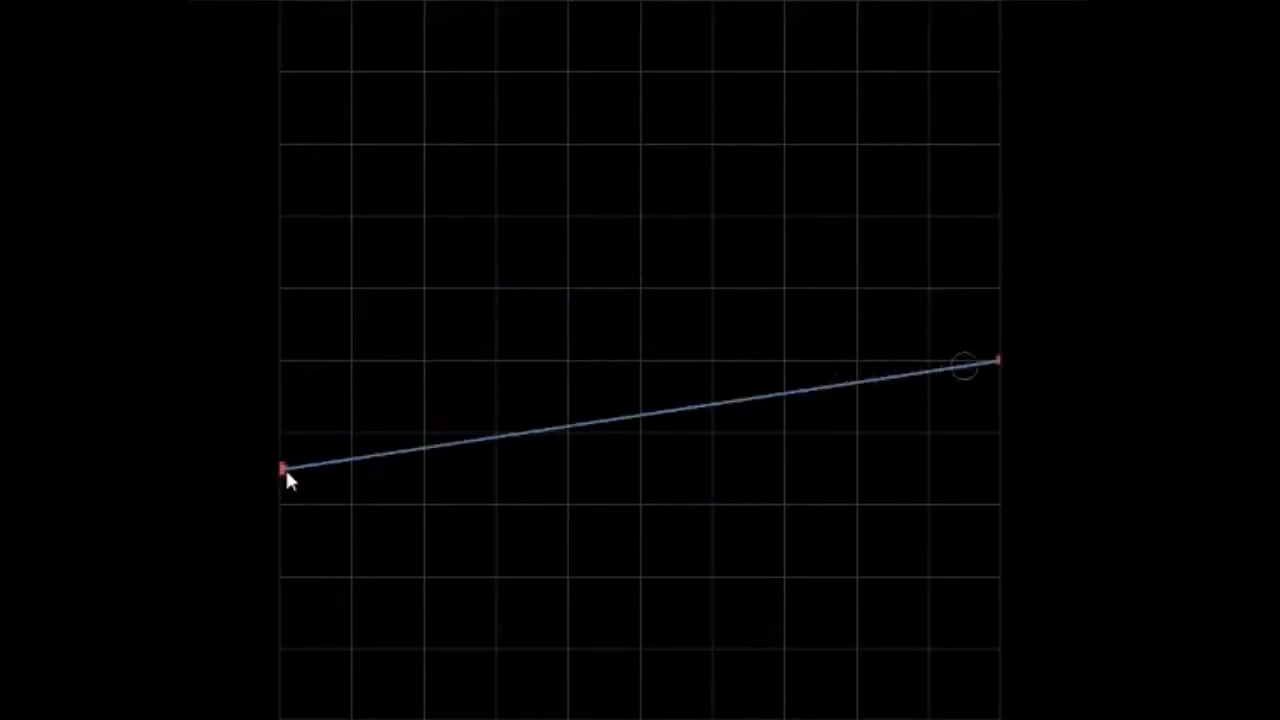
{"action": "left_click_drag", "start_coordinate": [285, 470], "coordinate": [386, 362]}
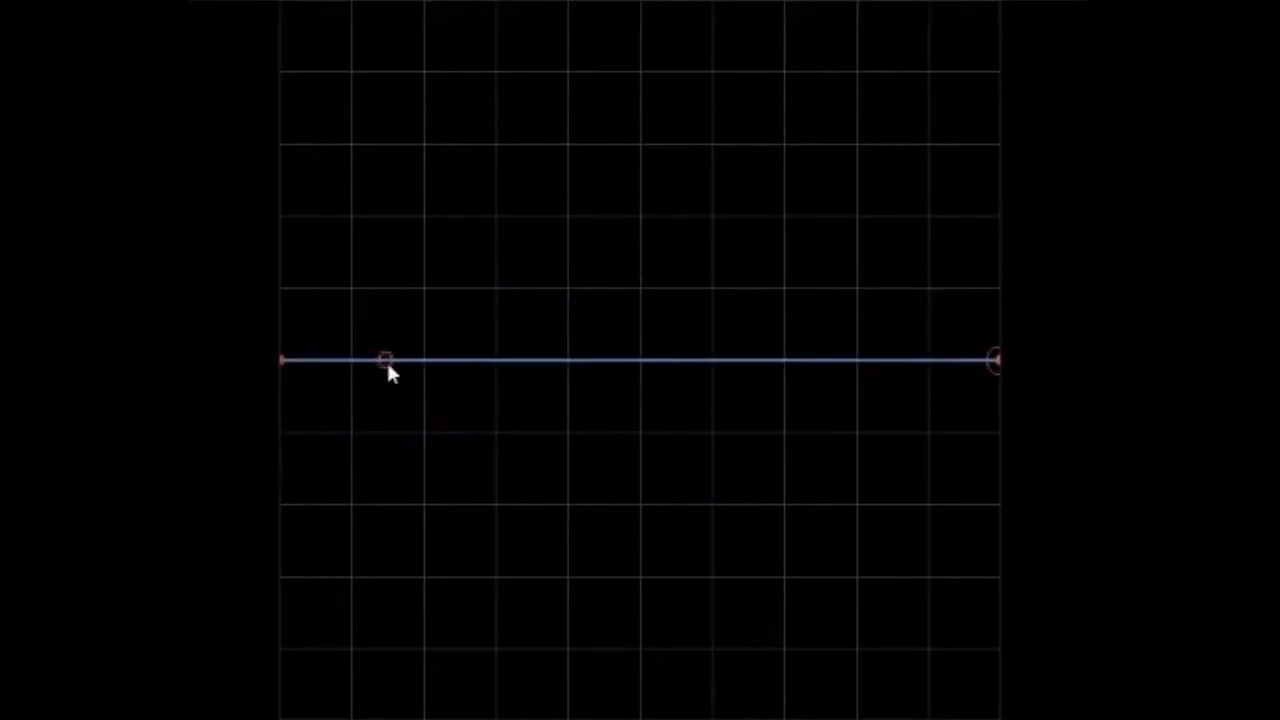
Add about twenty control points along the whole length of the flat centre line
{"action": "left_click", "coordinate": [354, 363]}
{"action": "left_click", "coordinate": [381, 360]}
{"action": "left_click", "coordinate": [420, 360]}
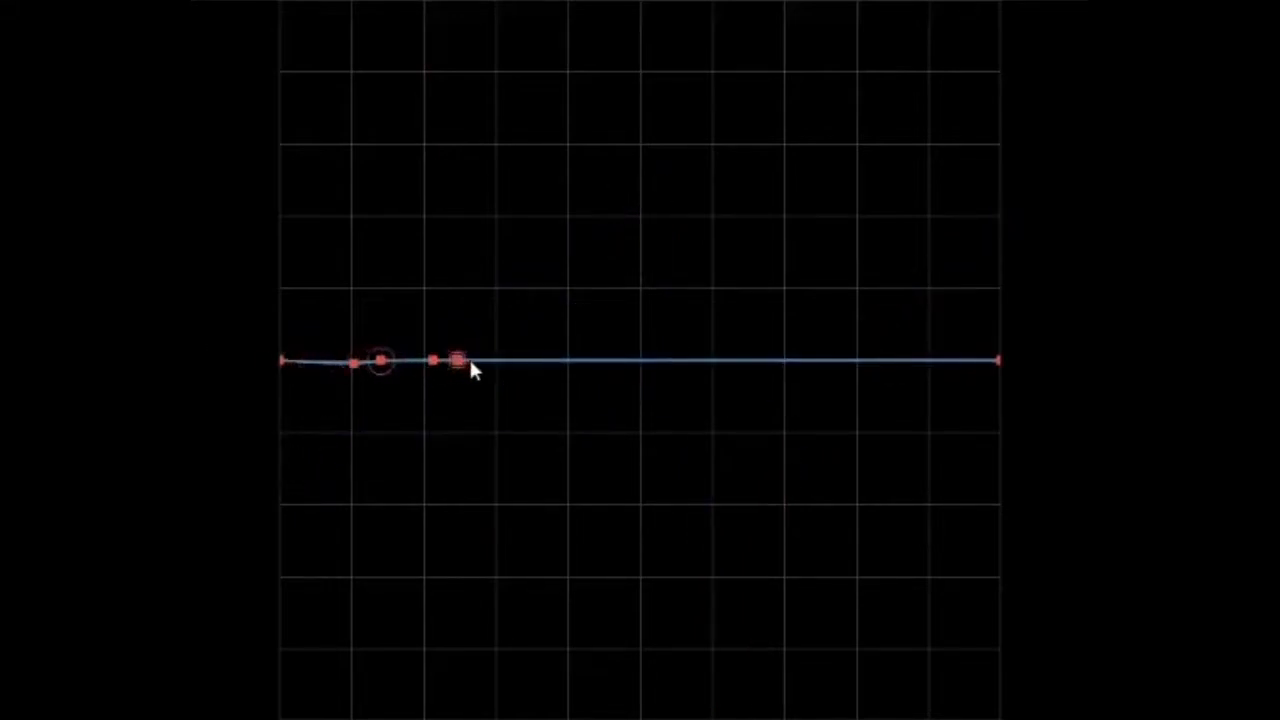
{"action": "left_click", "coordinate": [497, 360]}
{"action": "left_click", "coordinate": [535, 361]}
{"action": "left_click", "coordinate": [554, 362]}
{"action": "left_click", "coordinate": [593, 366]}
{"action": "left_click", "coordinate": [614, 367]}
{"action": "left_click", "coordinate": [651, 369]}
{"action": "left_click", "coordinate": [669, 369]}
{"action": "left_click", "coordinate": [695, 368]}
{"action": "left_click", "coordinate": [709, 366]}
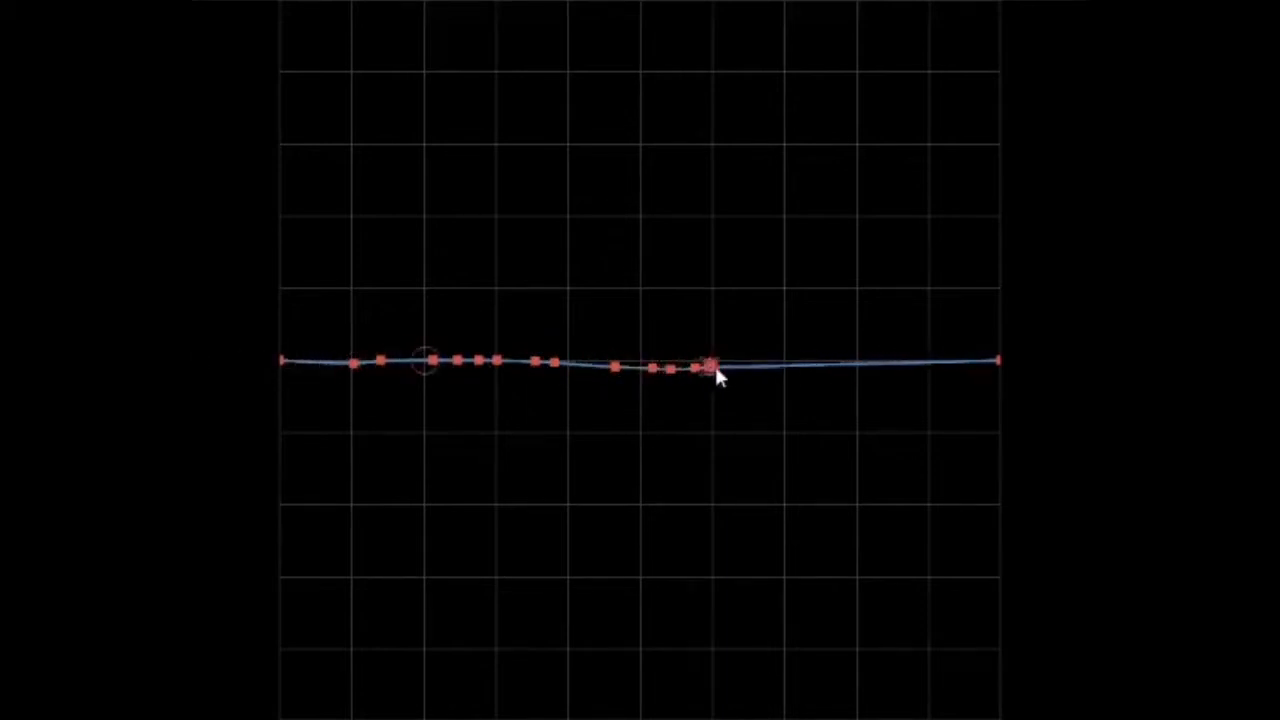
{"action": "left_click", "coordinate": [747, 367]}
{"action": "left_click", "coordinate": [786, 367]}
{"action": "left_click", "coordinate": [819, 365]}
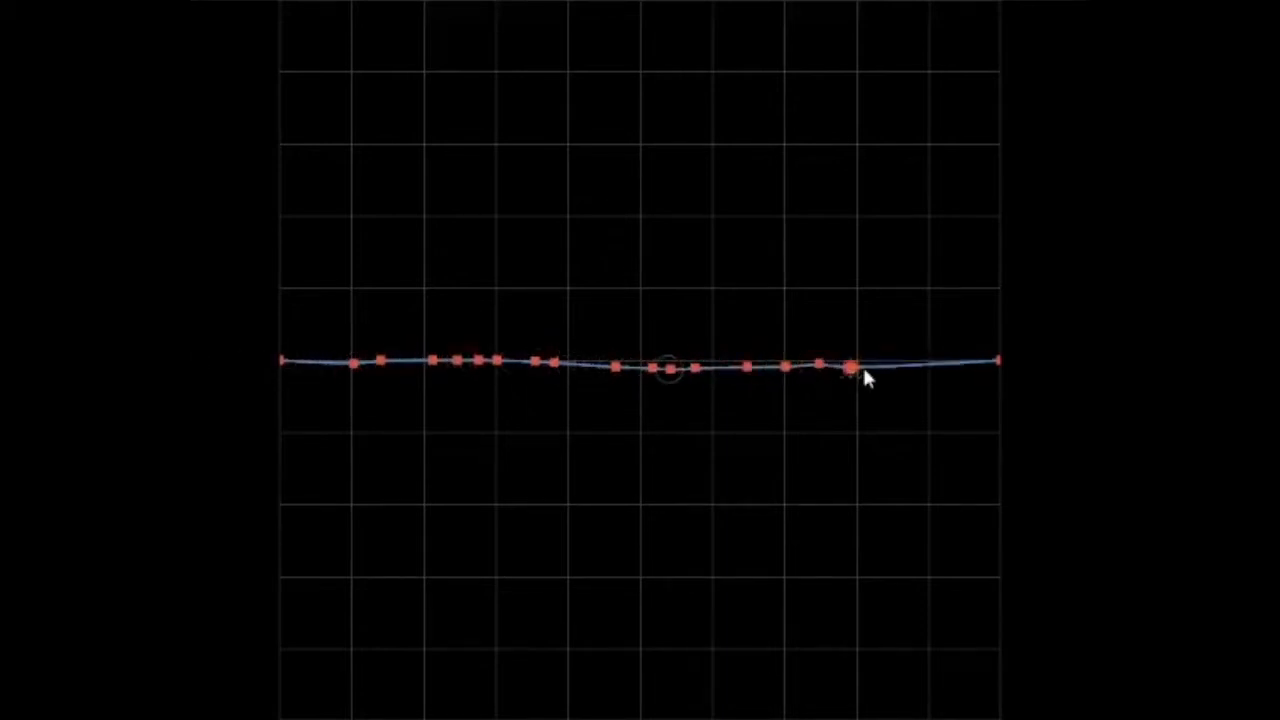
{"action": "left_click", "coordinate": [940, 370]}
{"action": "left_click", "coordinate": [409, 364]}
{"action": "left_click", "coordinate": [326, 360]}
{"action": "left_click", "coordinate": [311, 362]}
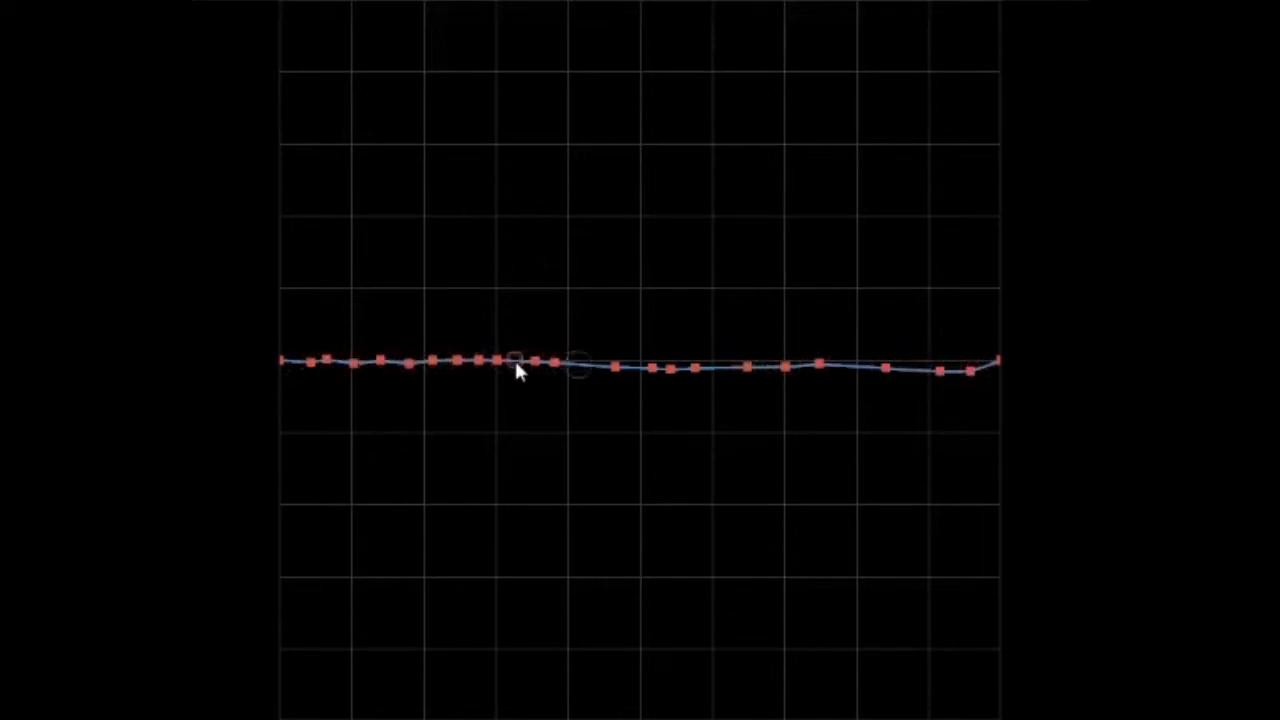
{"action": "left_click", "coordinate": [593, 367]}
Randomize the heights of the newly added control points and copy the resulting curve to the clipboard
{"action": "left_click", "coordinate": [215, 2]}
{"action": "left_click", "coordinate": [281, 73]}
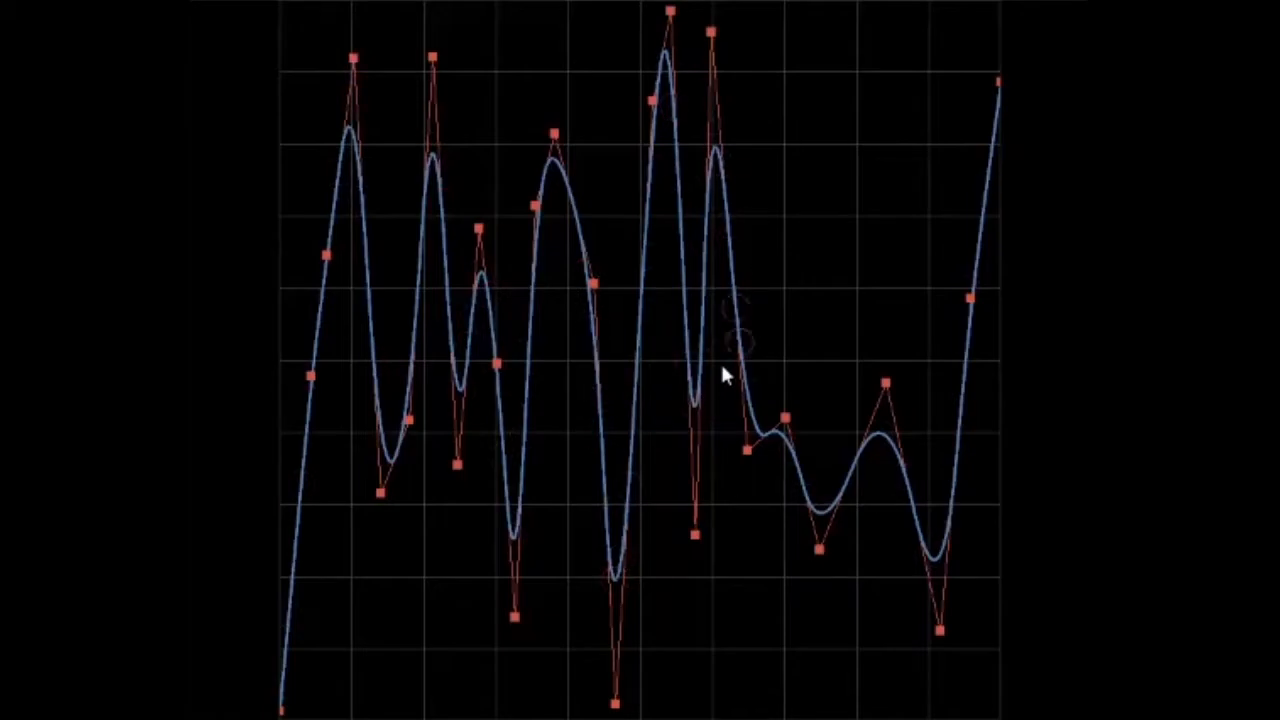
{"action": "key", "text": "ctrl+c"}
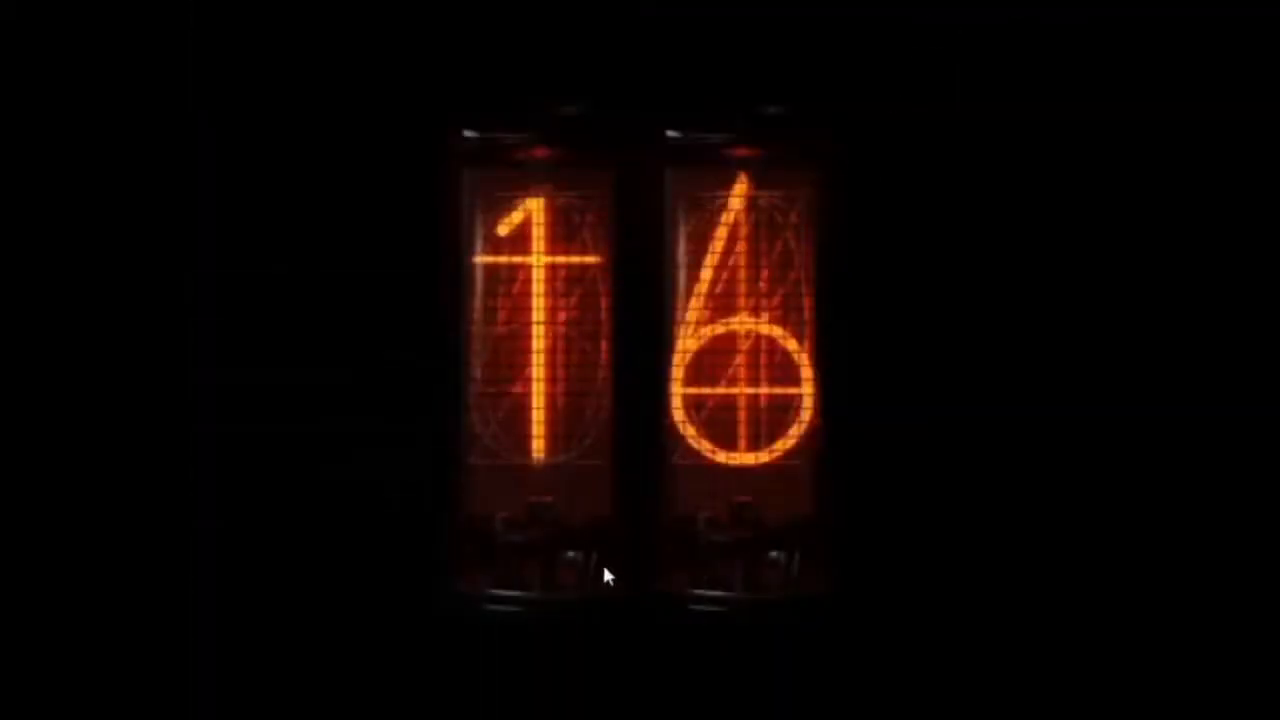
Switch to Game Maker 8.0, import "animcurve scripts.gml" from Game Projects into a new game, and collapse the imported script group
{"action": "right_click", "coordinate": [400, 342]}
{"action": "left_click", "coordinate": [470, 410]}
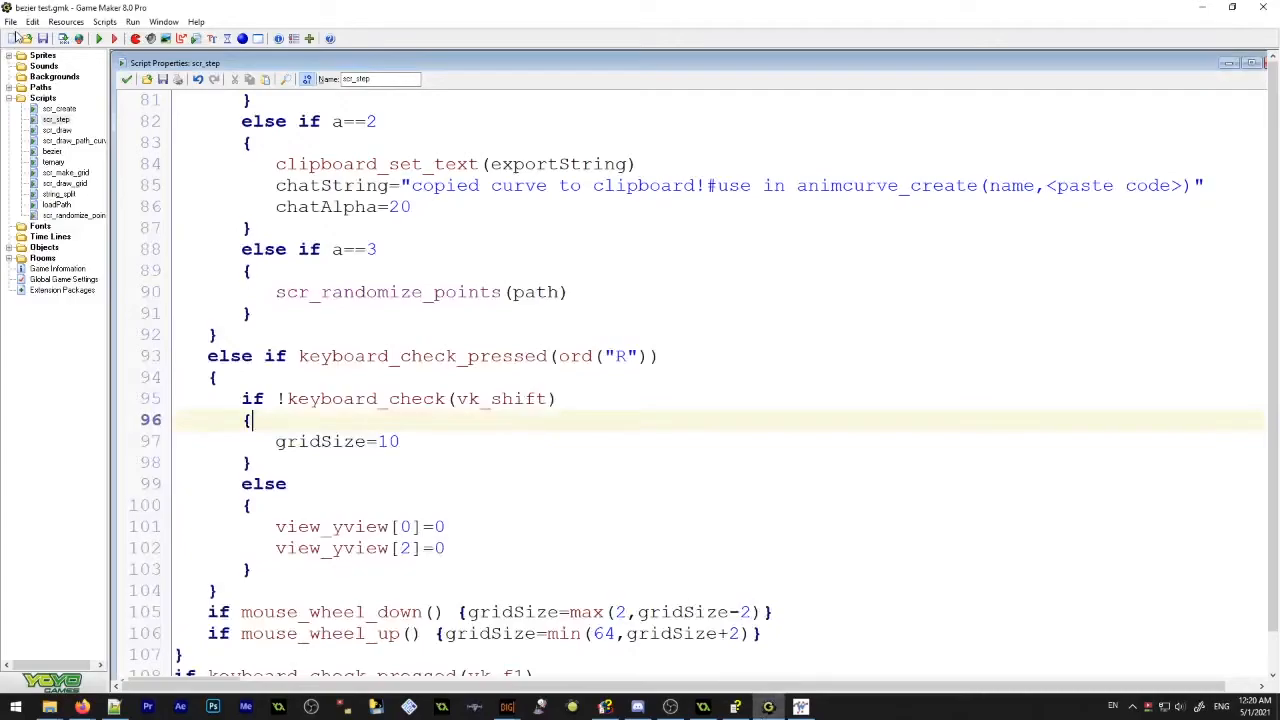
{"action": "left_click", "coordinate": [14, 37]}
{"action": "left_click", "coordinate": [50, 706]}
{"action": "left_click", "coordinate": [172, 660]}
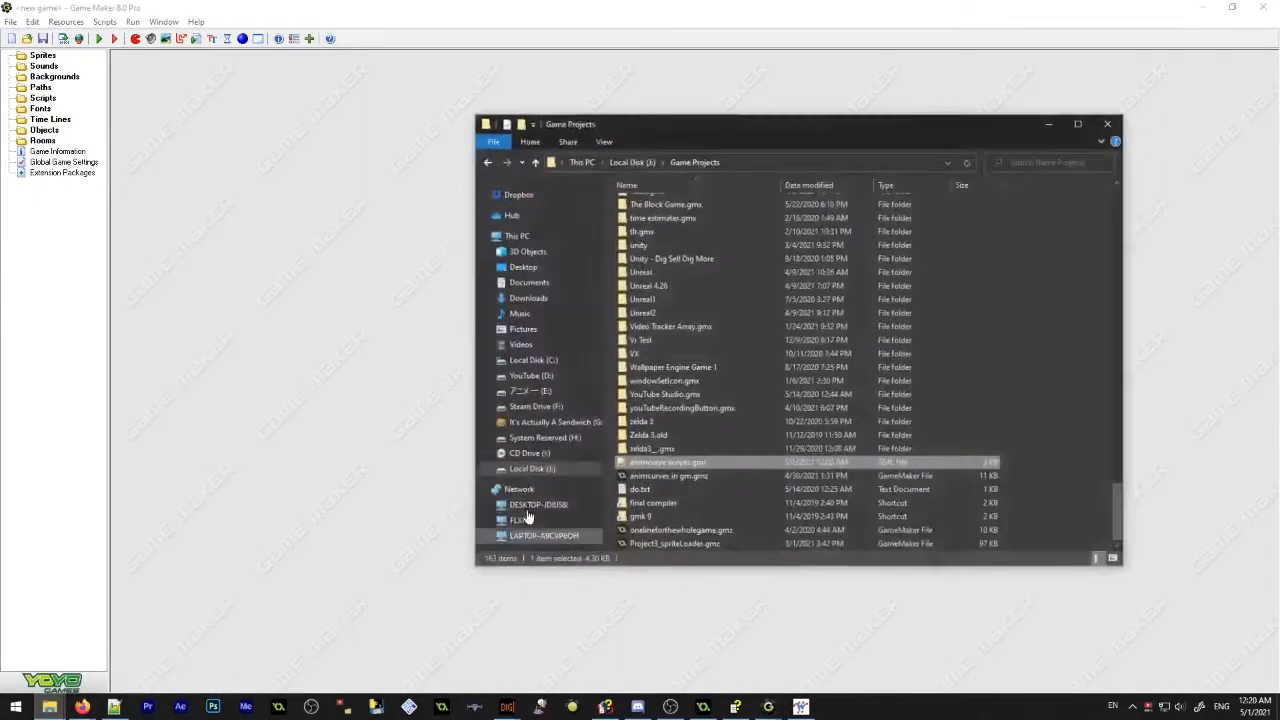
{"action": "double_click", "coordinate": [676, 455]}
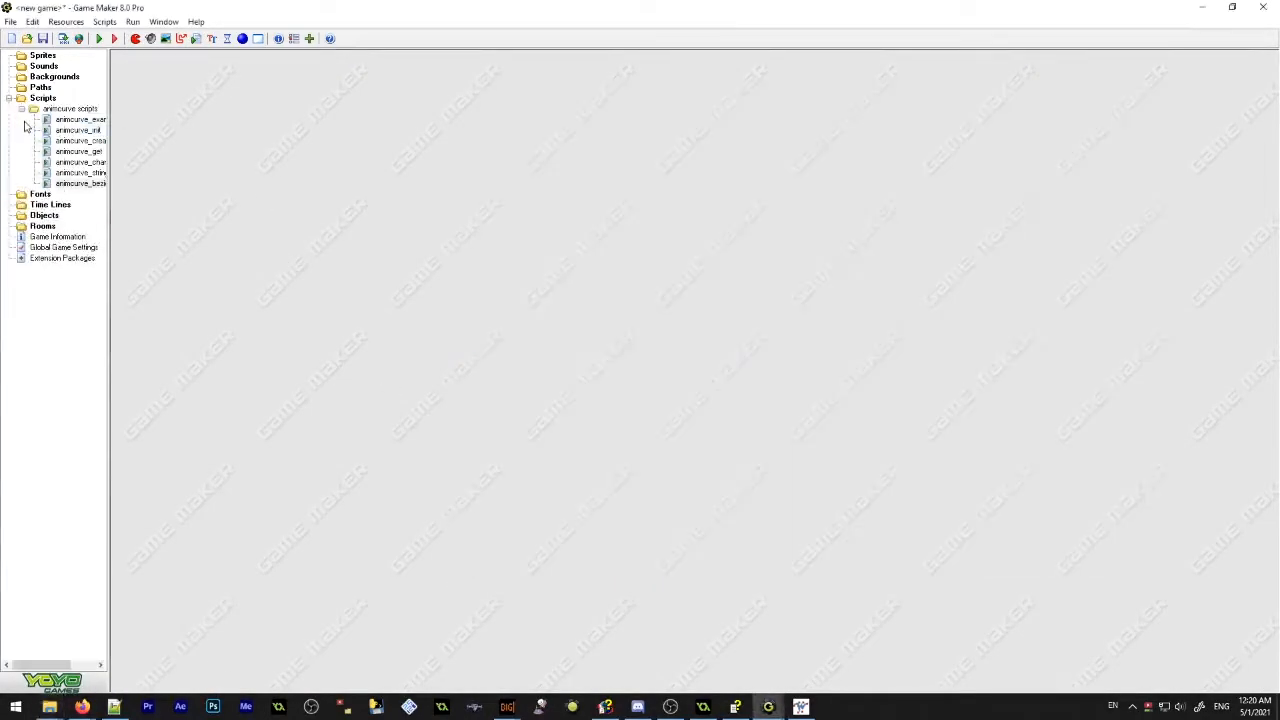
{"action": "left_click", "coordinate": [25, 108]}
Create a new 32 x 32 sprite and draw a rock with a black outline and grey fill
{"action": "right_click", "coordinate": [48, 59]}
{"action": "left_click", "coordinate": [66, 66]}
{"action": "left_click", "coordinate": [178, 147]}
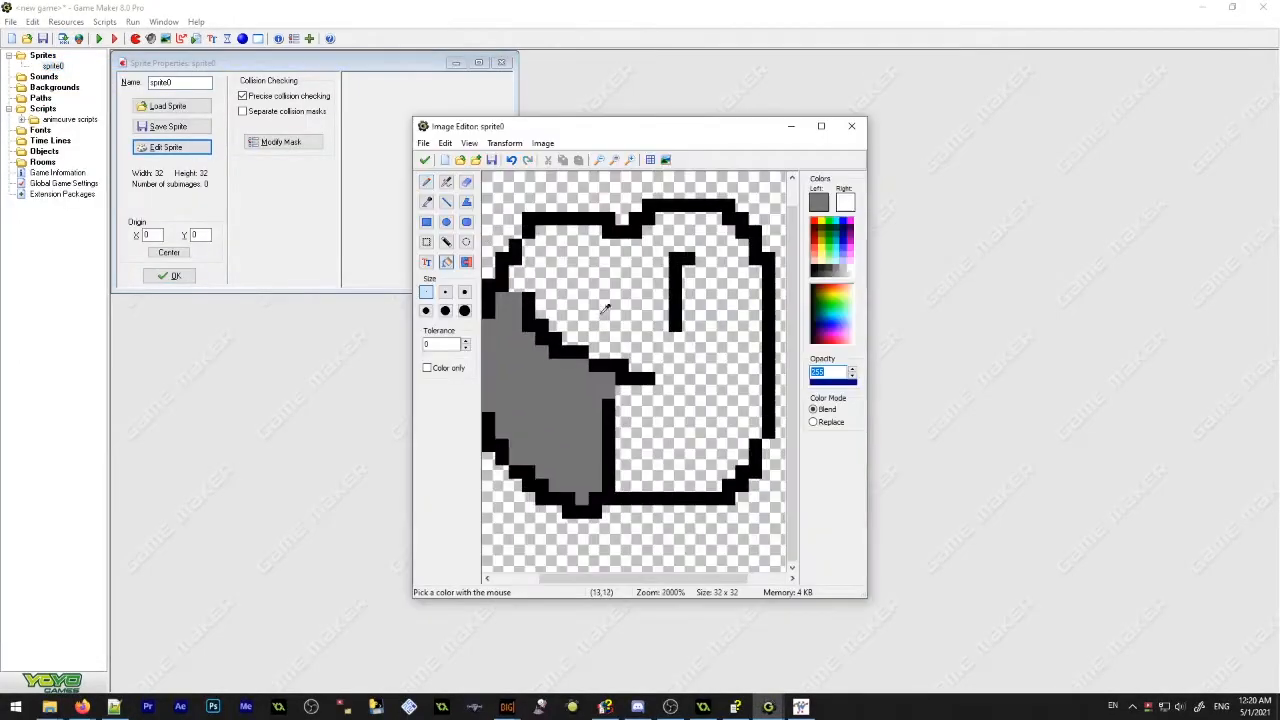
{"action": "scroll", "coordinate": [605, 308], "scroll_direction": "down", "scroll_amount": 1}
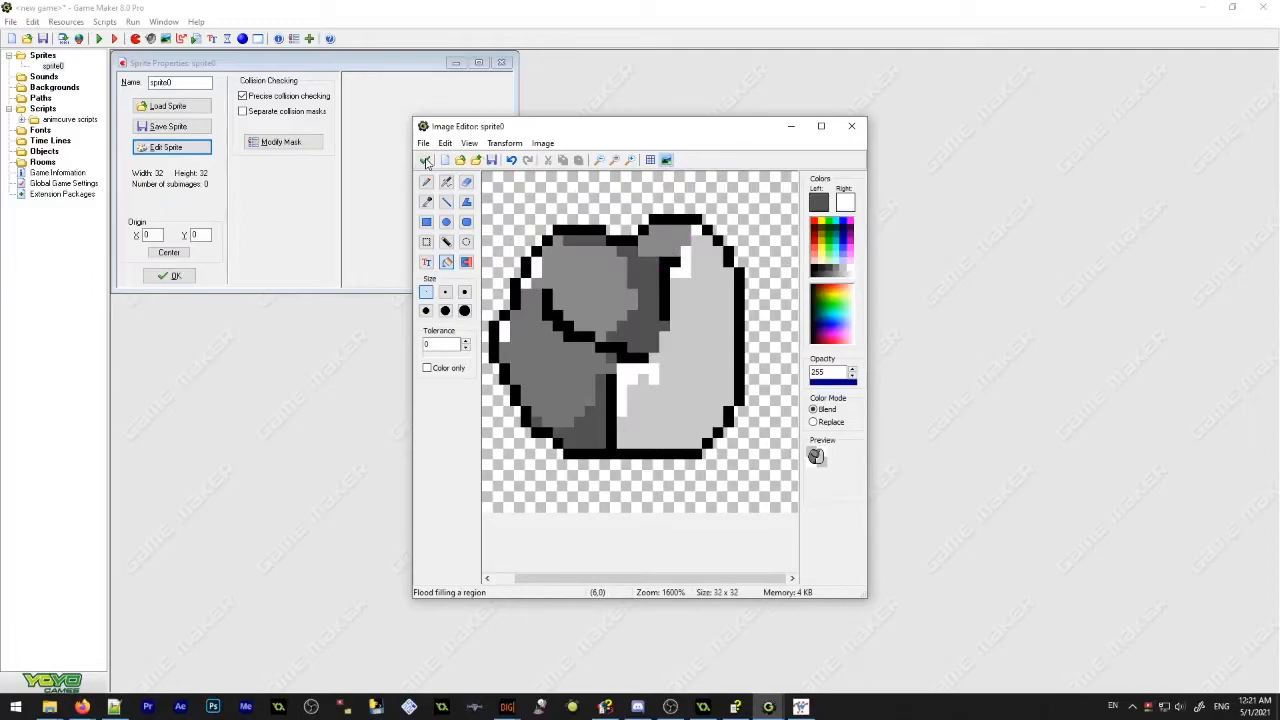
{"action": "left_click", "coordinate": [426, 162]}
{"action": "left_click", "coordinate": [438, 176]}
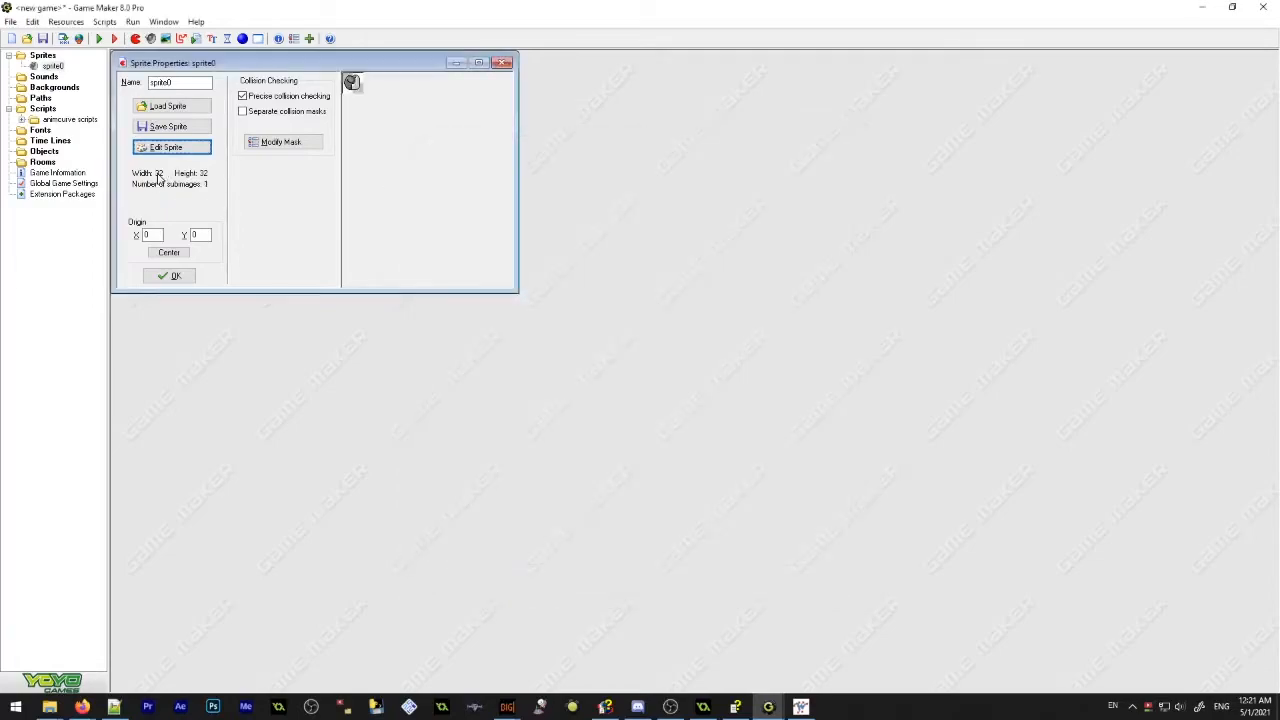
Rename the rock sprite as spr_Rock and confirm its properties
{"action": "double_click", "coordinate": [194, 82]}
{"action": "type", "text": "spr_Rock"}
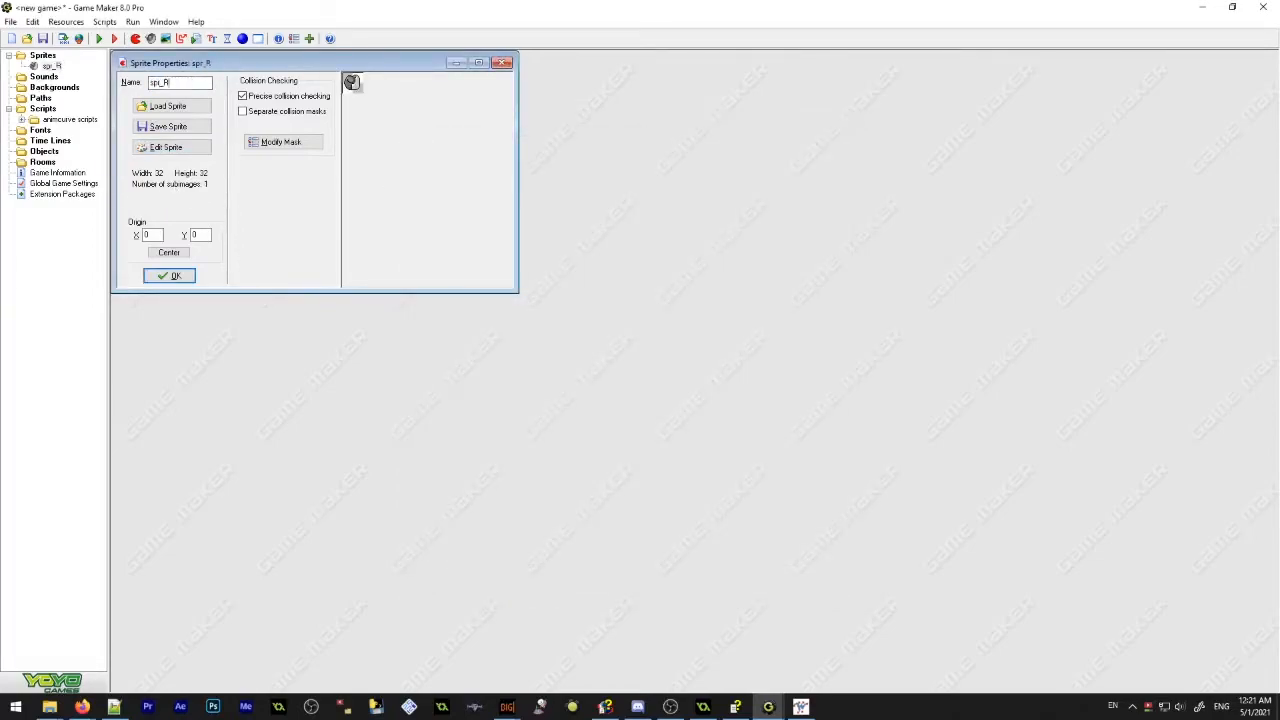
{"action": "key", "text": "Return"}
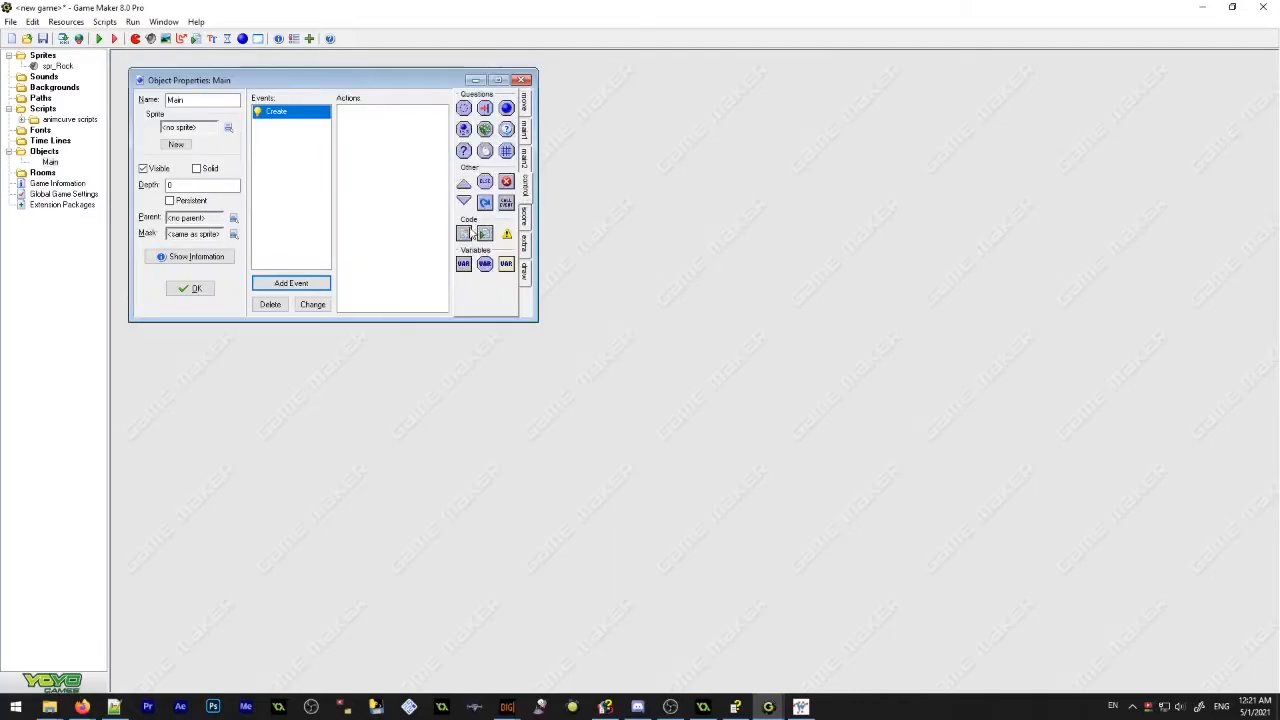
Add a code action to the Main object's Create event that calls animcurve_init()
{"action": "left_click_drag", "start_coordinate": [464, 233], "coordinate": [386, 224]}
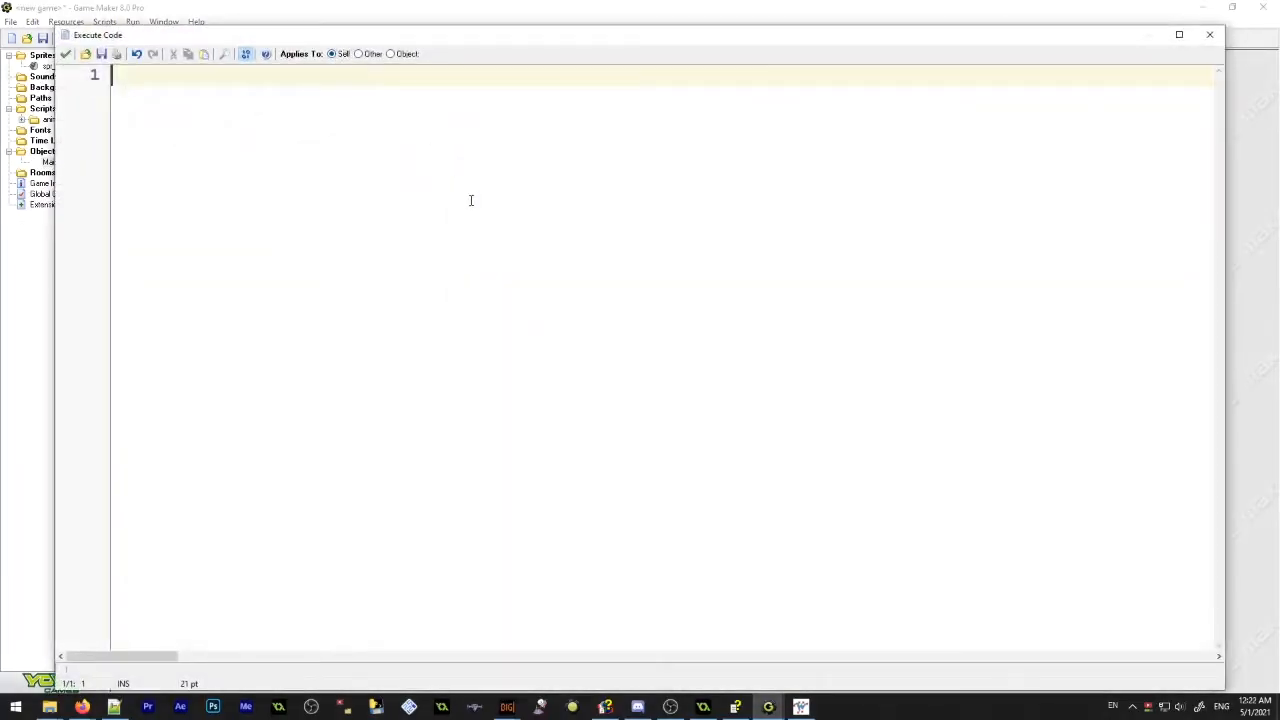
{"action": "type", "text": "anim"}
{"action": "key", "text": "Down"}
{"action": "key", "text": "Return"}
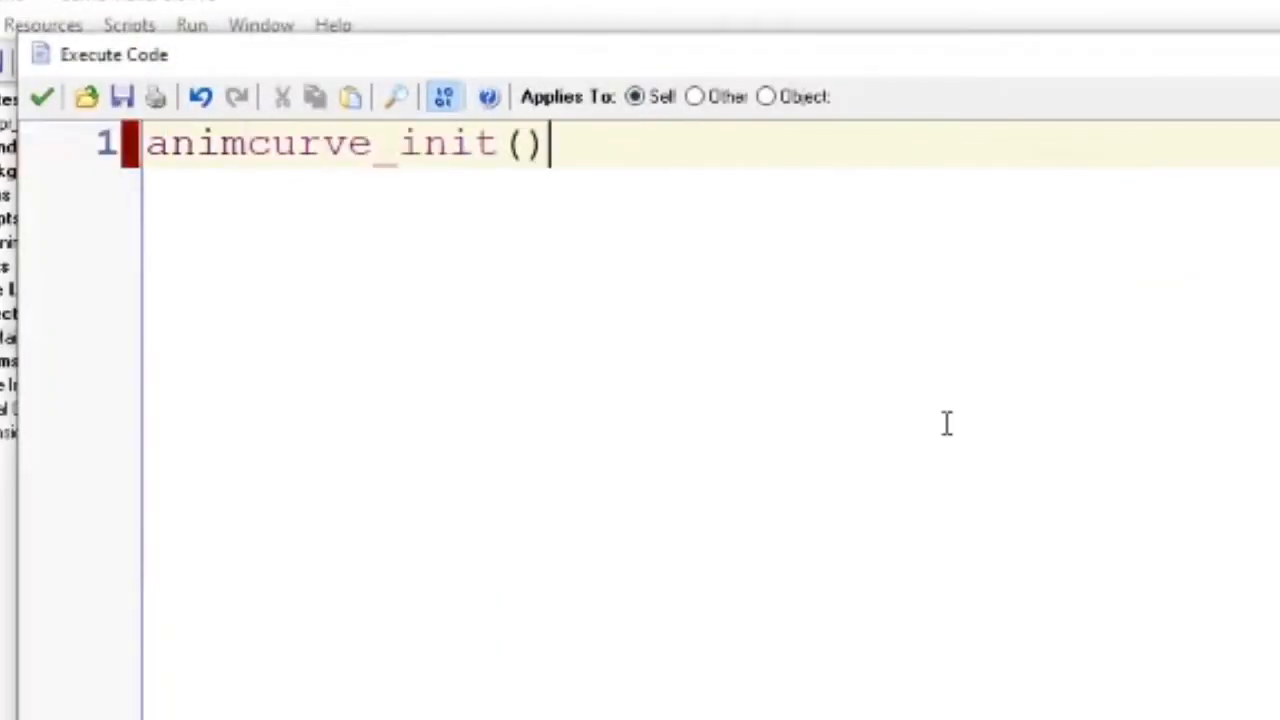
Paste the copied animcurve_create line below the init call, leaving blank lines around it
{"action": "key", "text": "Return"}
{"action": "key", "text": "Return"}
{"action": "key", "text": "Return"}
{"action": "key", "text": "ctrl+v"}
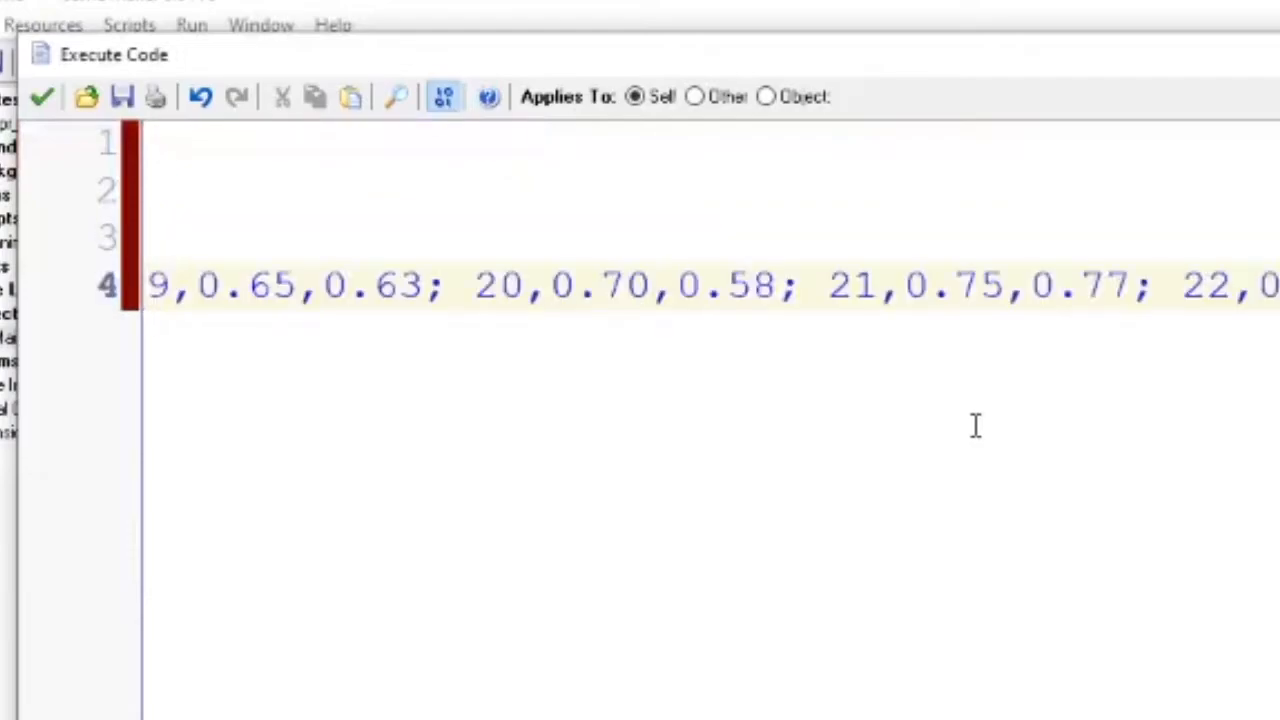
{"action": "key", "text": "Return"}
{"action": "key", "text": "Return"}
{"action": "key", "text": "Return"}
{"action": "key", "text": "Return"}
{"action": "key", "text": "Return"}
Rename the pasted curve as anim_rock_crazy and save the Create code
{"action": "left_click_drag", "start_coordinate": [906, 288], "coordinate": [735, 310]}
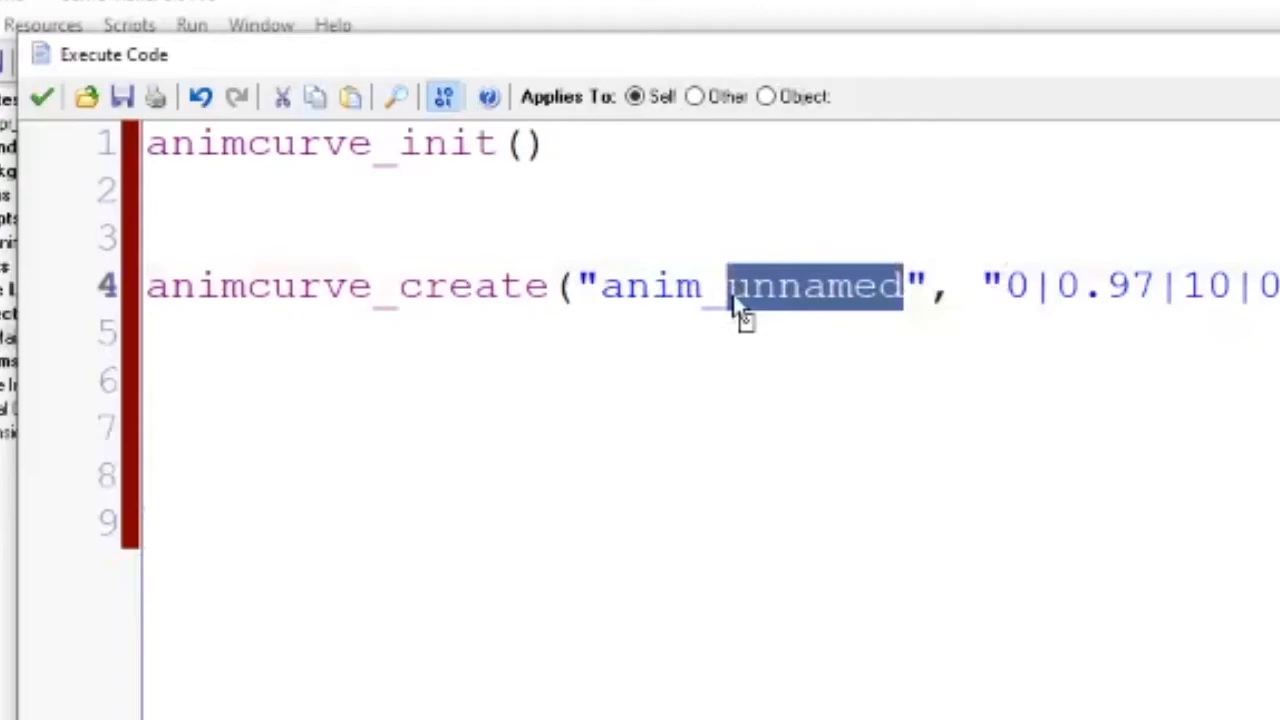
{"action": "type", "text": "rock_crazy"}
{"action": "double_click", "coordinate": [734, 309]}
{"action": "left_click", "coordinate": [41, 97]}
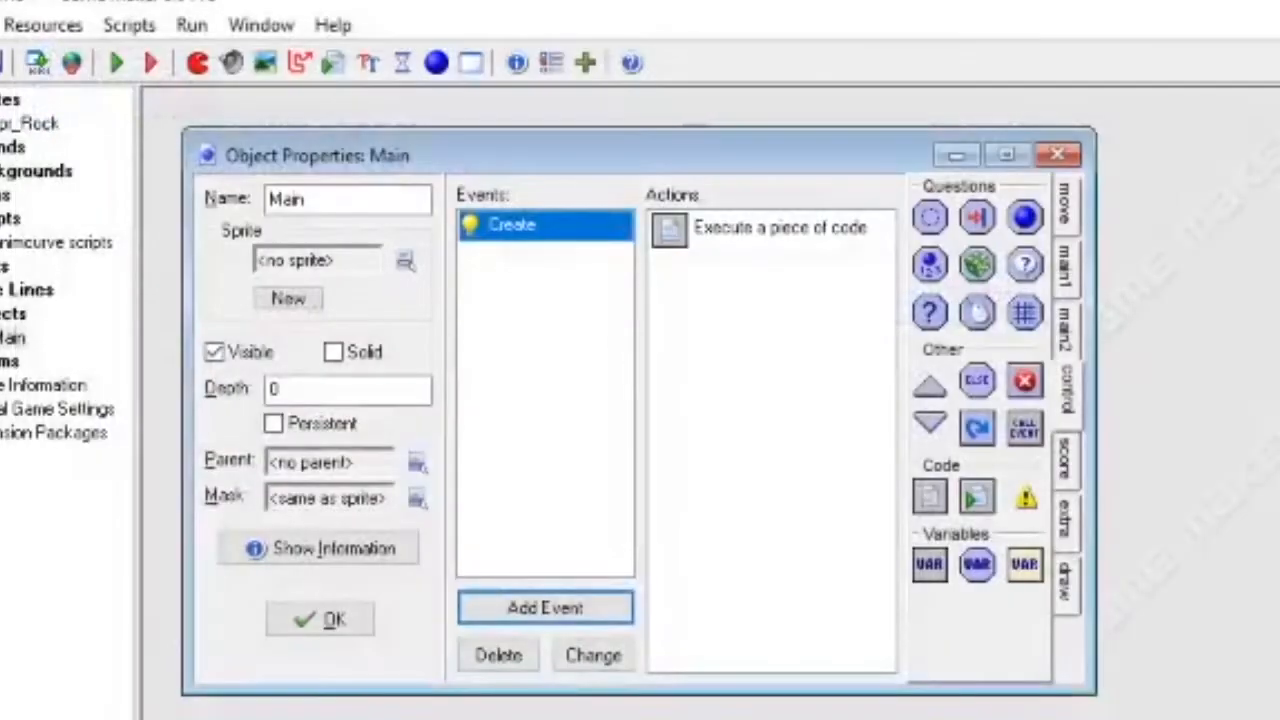
Create a second object and assign it the spr_Rock sprite
{"action": "right_click", "coordinate": [12, 313]}
{"action": "left_click", "coordinate": [71, 323]}
{"action": "left_click", "coordinate": [372, 296]}
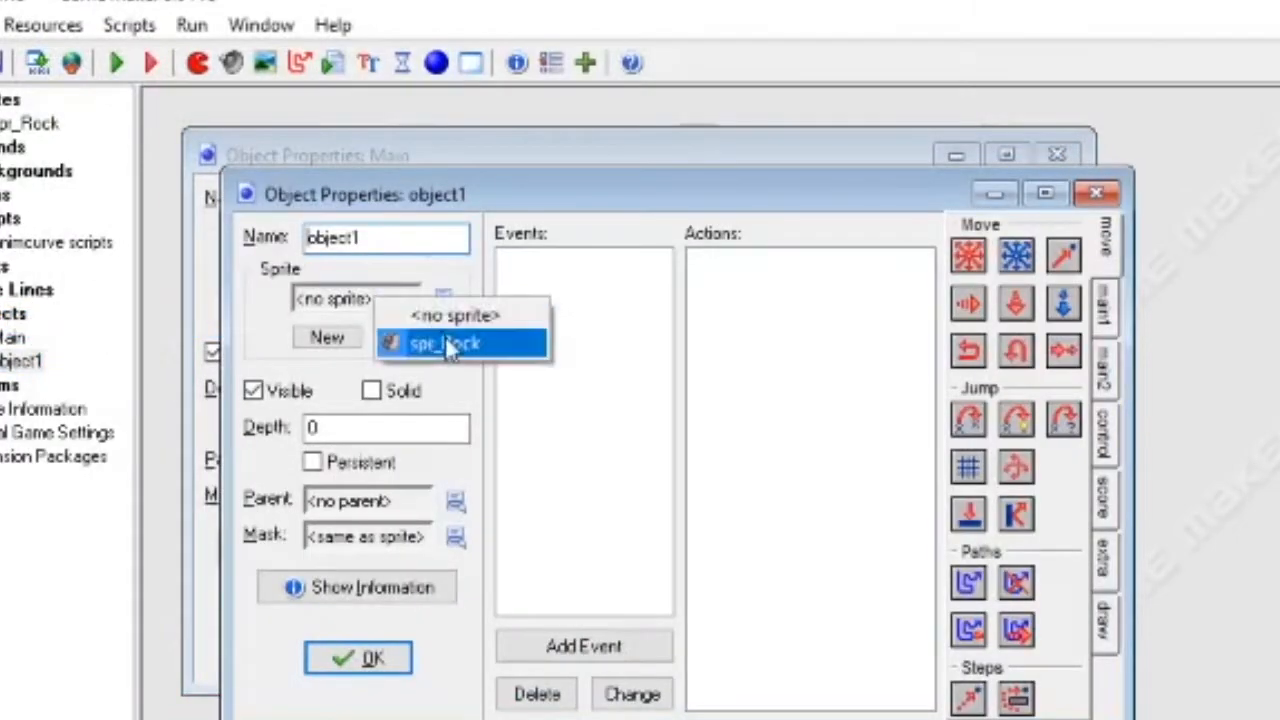
{"action": "left_click", "coordinate": [443, 343]}
Add a Left Pressed mouse event to object1 with code that sets animation=true
{"action": "left_click", "coordinate": [590, 647]}
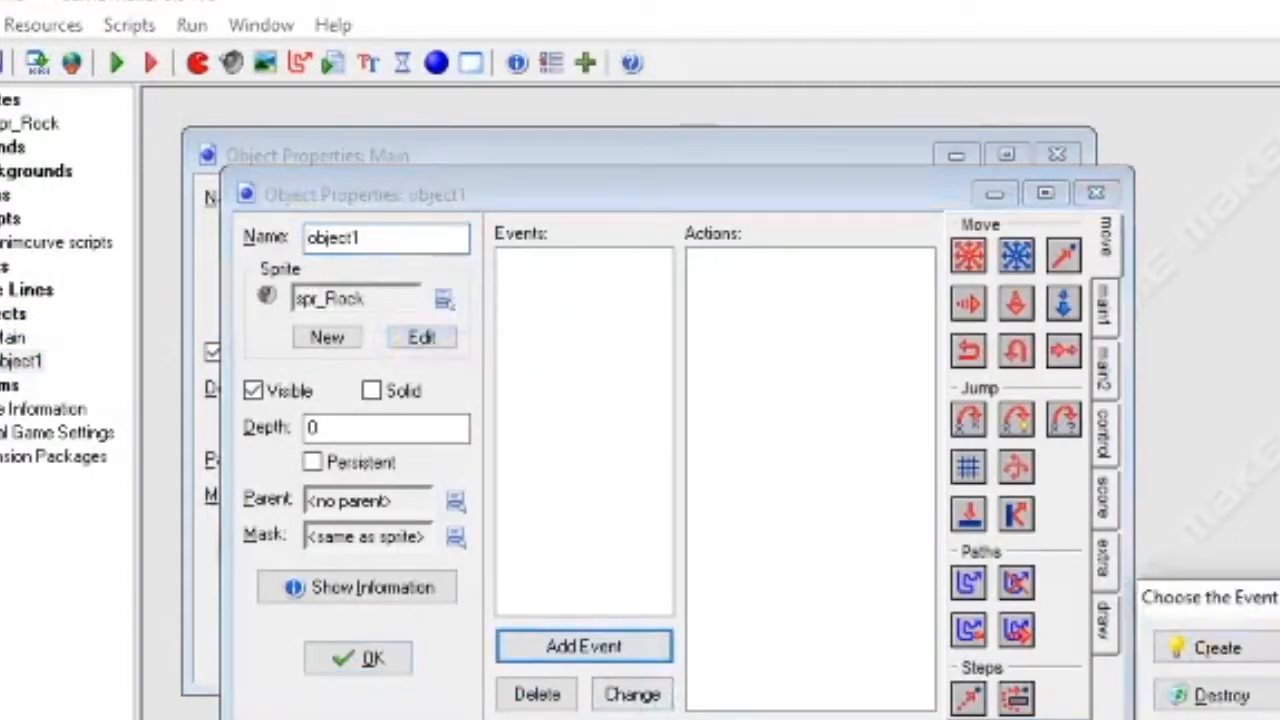
{"action": "left_click", "coordinate": [1105, 440]}
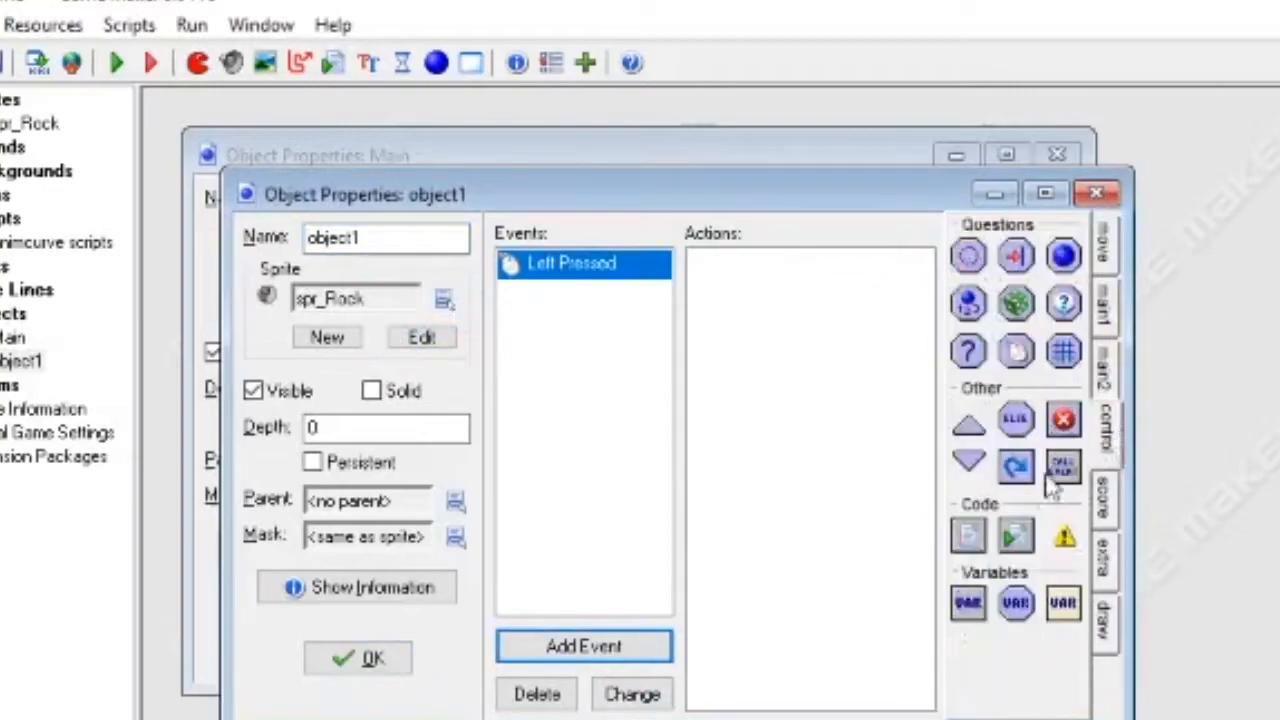
{"action": "left_click_drag", "start_coordinate": [870, 555], "coordinate": [868, 553]}
{"action": "type", "text": "animation=true"}
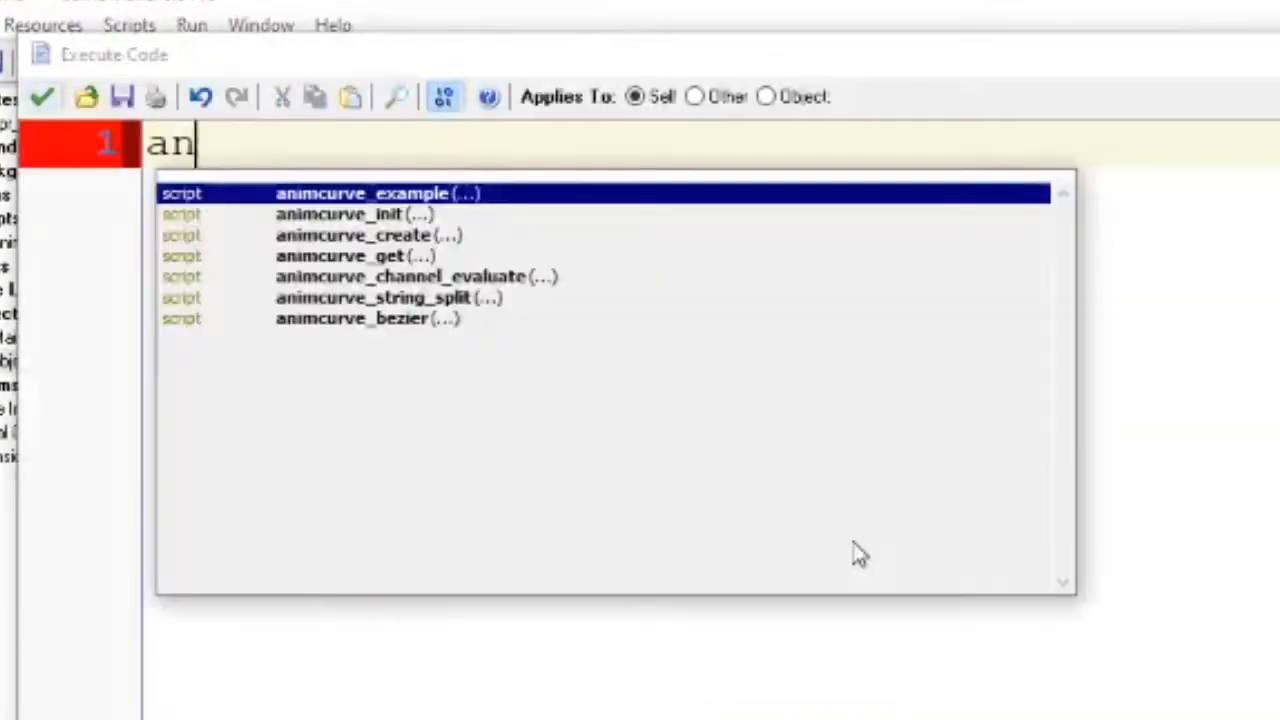
{"action": "key", "text": "Return"}
{"action": "key", "text": "Return"}
{"action": "key", "text": "Return"}
{"action": "key", "text": "Return"}
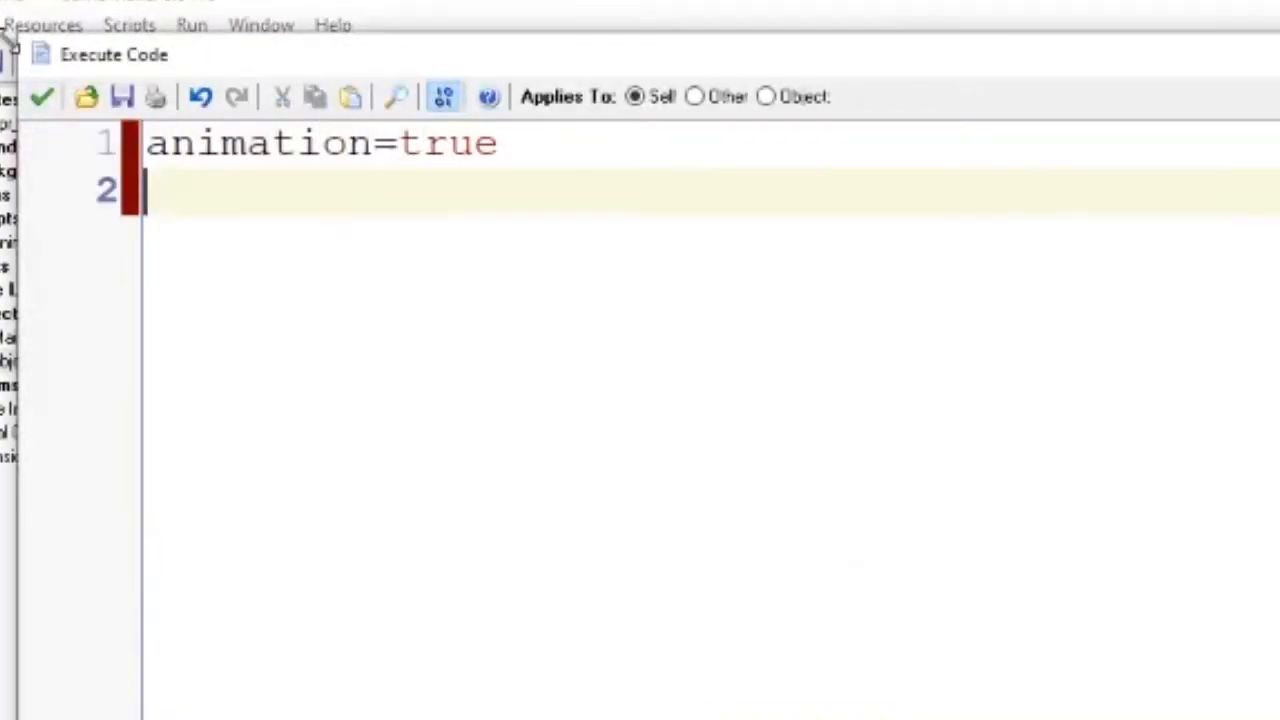
{"action": "left_click", "coordinate": [43, 98]}
Add another code action to the rock object that initializes animation=false
{"action": "left_click_drag", "start_coordinate": [971, 534], "coordinate": [814, 531]}
{"action": "type", "text": "animation=false"}
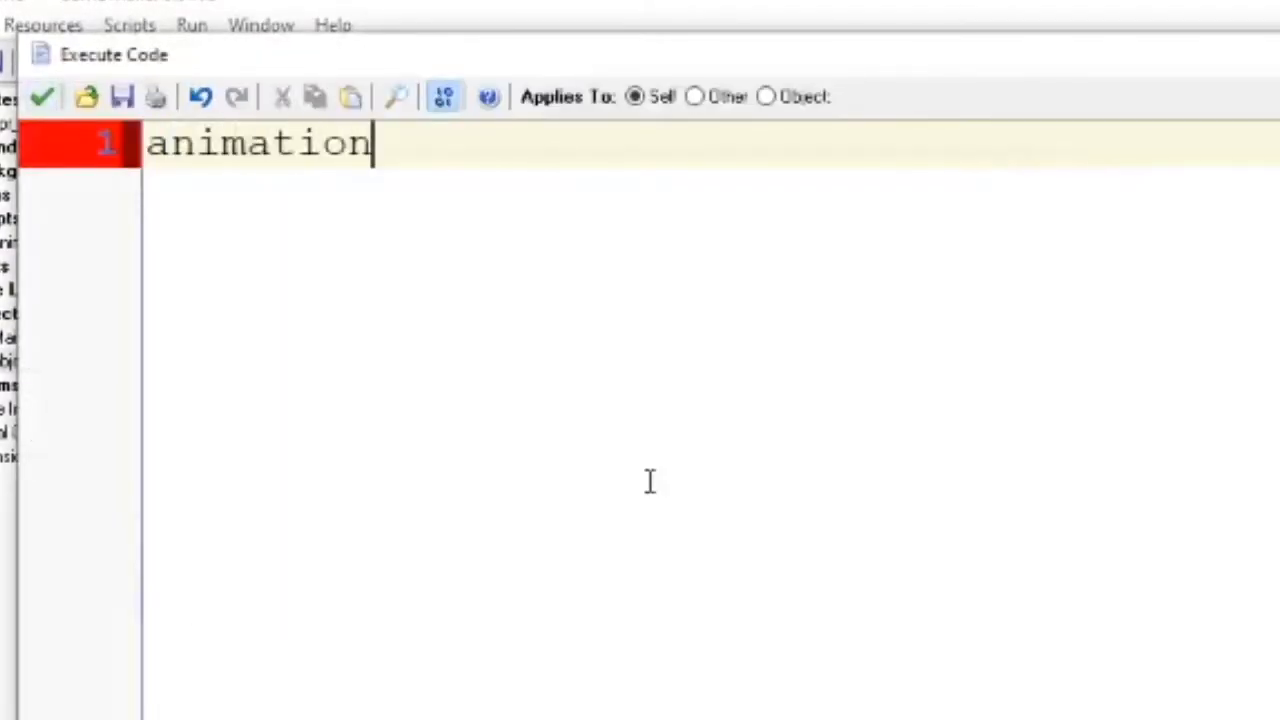
{"action": "key", "text": "Return"}
{"action": "key", "text": "Return"}
{"action": "key", "text": "Return"}
{"action": "key", "text": "Return"}
{"action": "key", "text": "Return"}
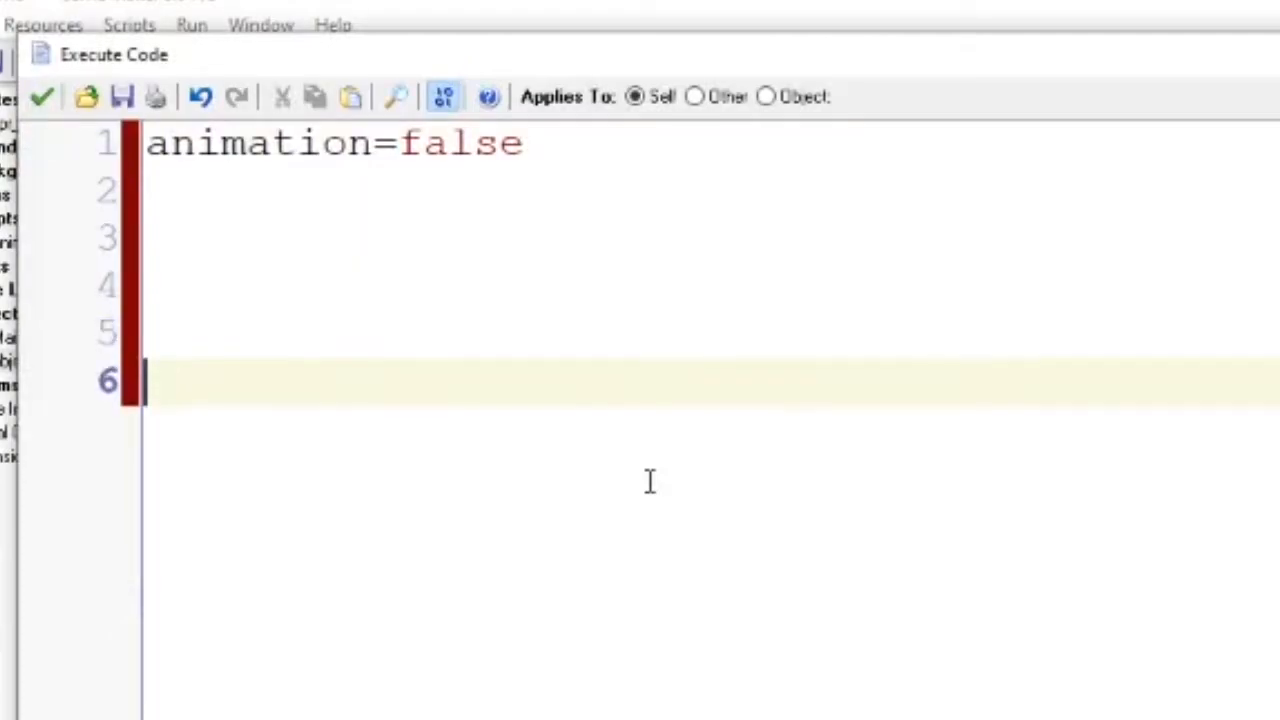
Initialize animationProgress=0 on the second line and save the code
{"action": "left_click", "coordinate": [230, 193]}
{"action": "type", "text": "anim"}
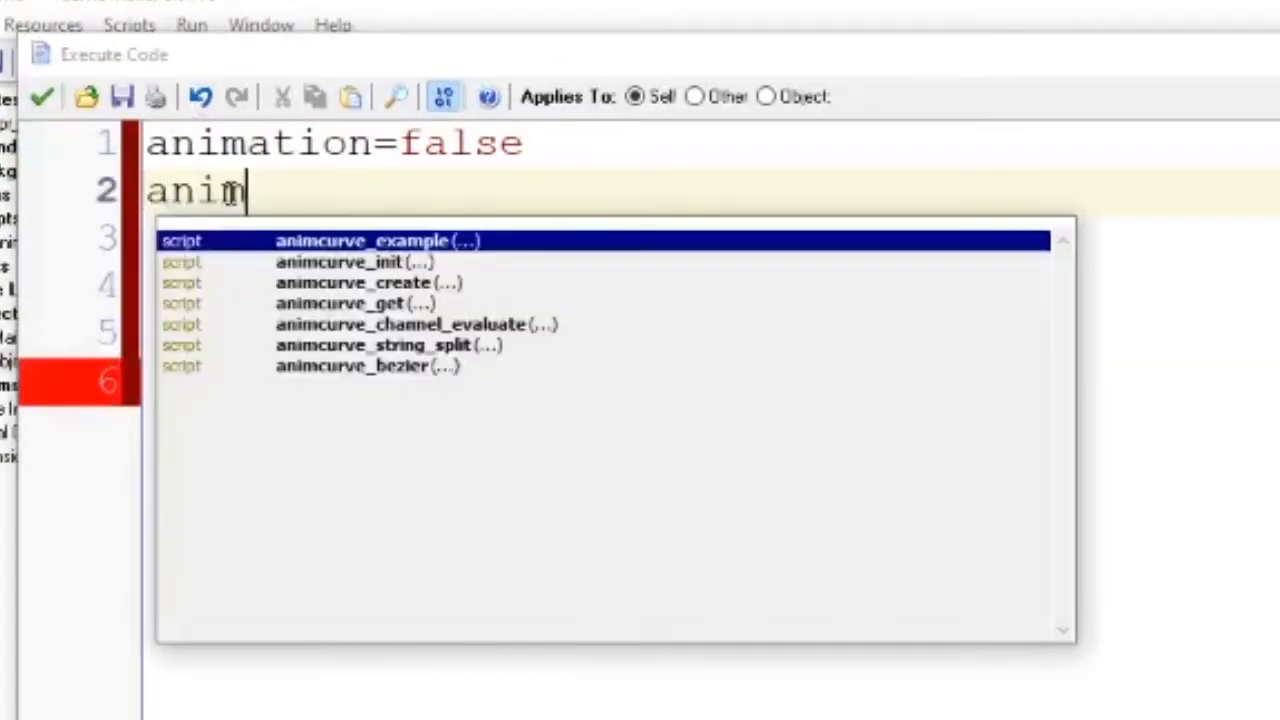
{"action": "type", "text": "ationProgre"}
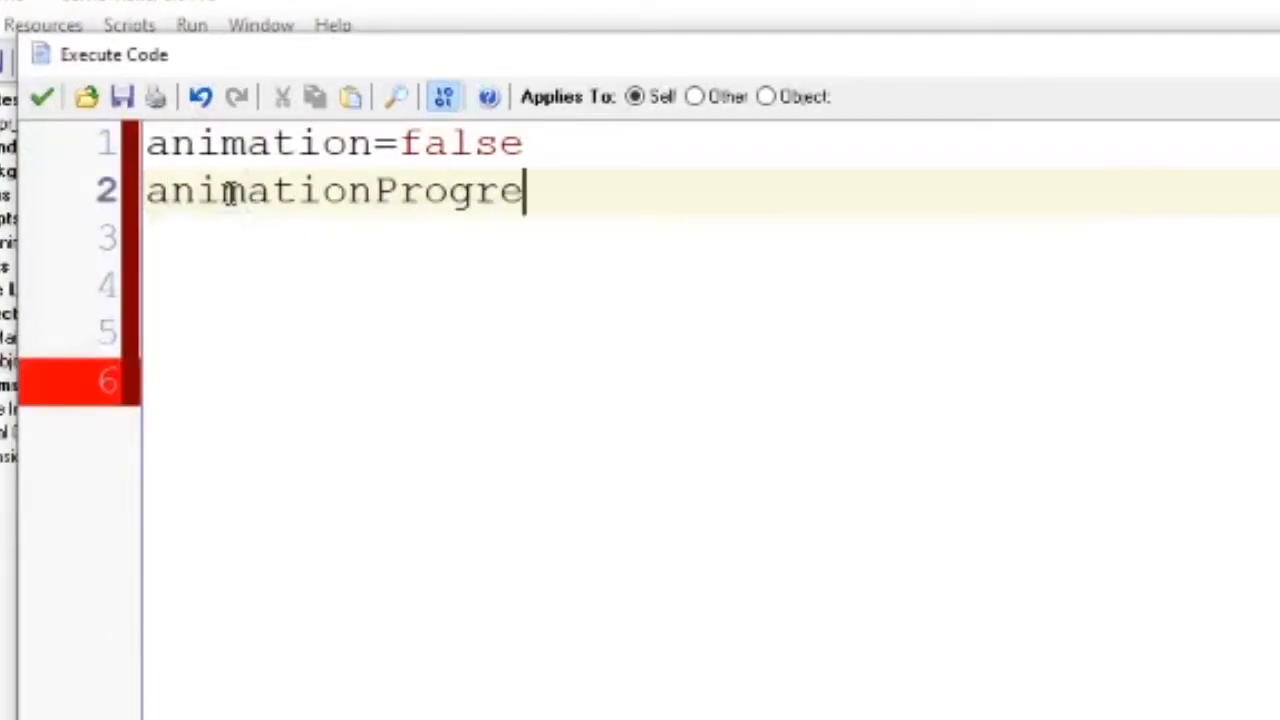
{"action": "type", "text": "ss=0"}
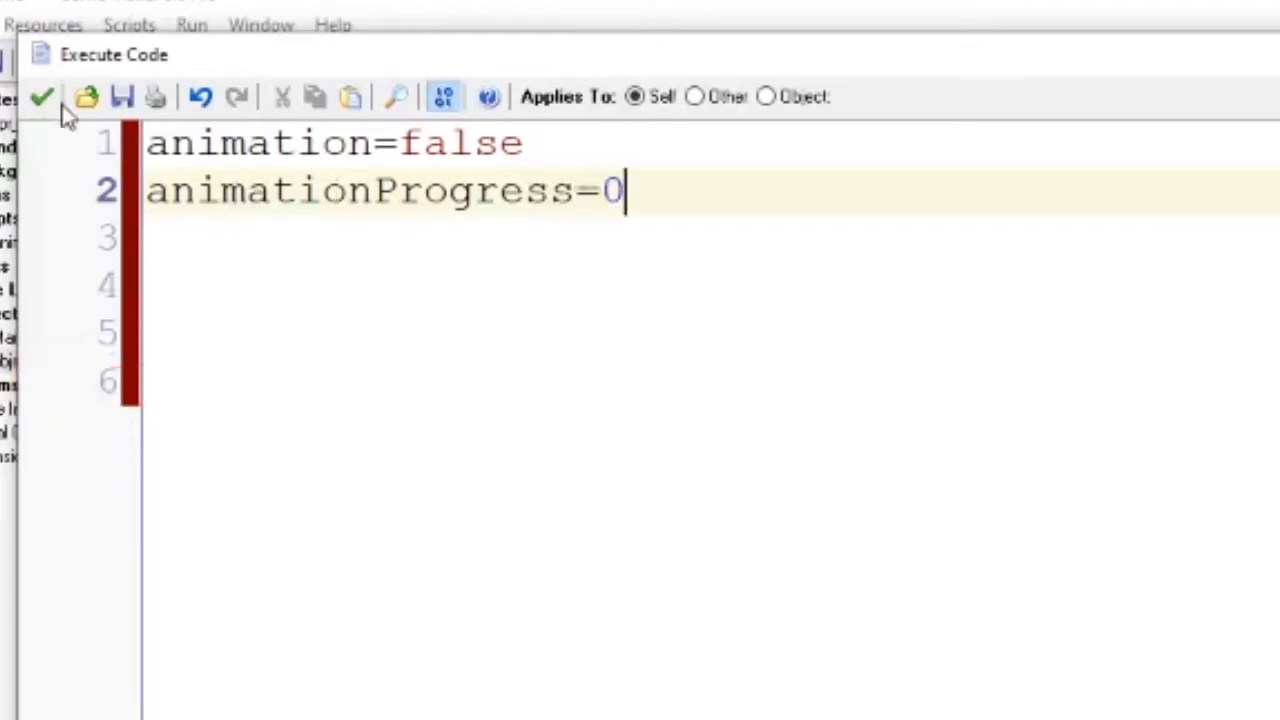
{"action": "left_click", "coordinate": [42, 97]}
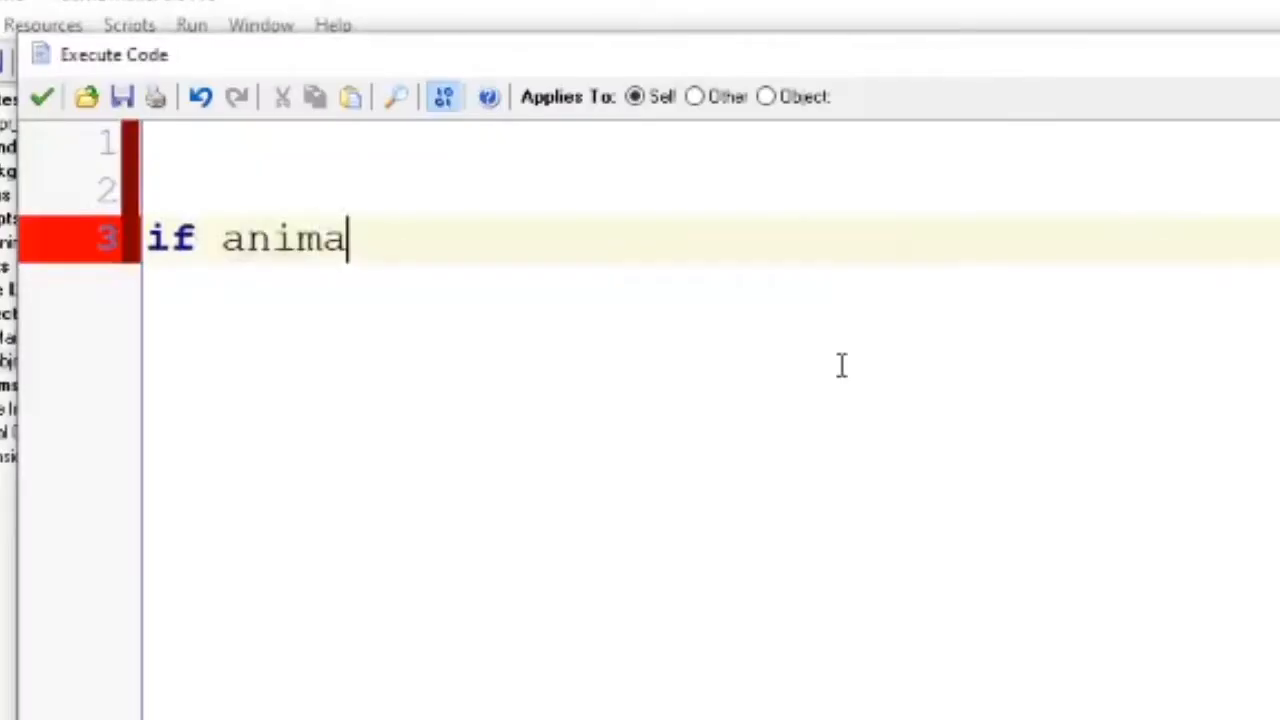
In a new code block of the rock object, write an "if animation" condition with an empty pair of braces
{"action": "type", "text": "tion"}
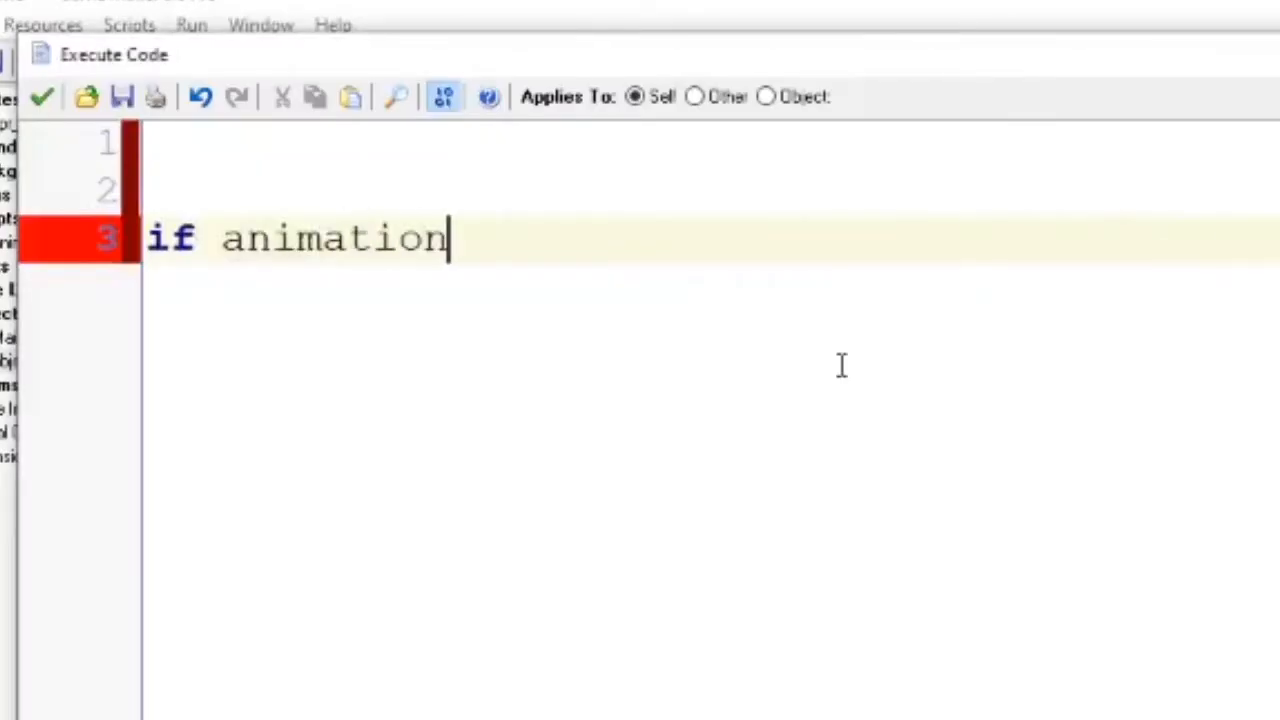
{"action": "key", "text": "Return"}
{"action": "type", "text": "{"}
{"action": "key", "text": "Return"}
{"action": "type", "text": "}"}
{"action": "key", "text": "Left"}
{"action": "key", "text": "Return"}
{"action": "key", "text": "Up"}
{"action": "key", "text": "Tab"}
Inside the if animation block, increment the progress with animationProgress+=1/4
{"action": "type", "text": "animatrio"}
{"action": "key", "text": "BackSpace"}
{"action": "key", "text": "BackSpace"}
{"action": "key", "text": "BackSpace"}
{"action": "type", "text": "iob"}
{"action": "key", "text": "BackSpace"}
{"action": "type", "text": "n"}
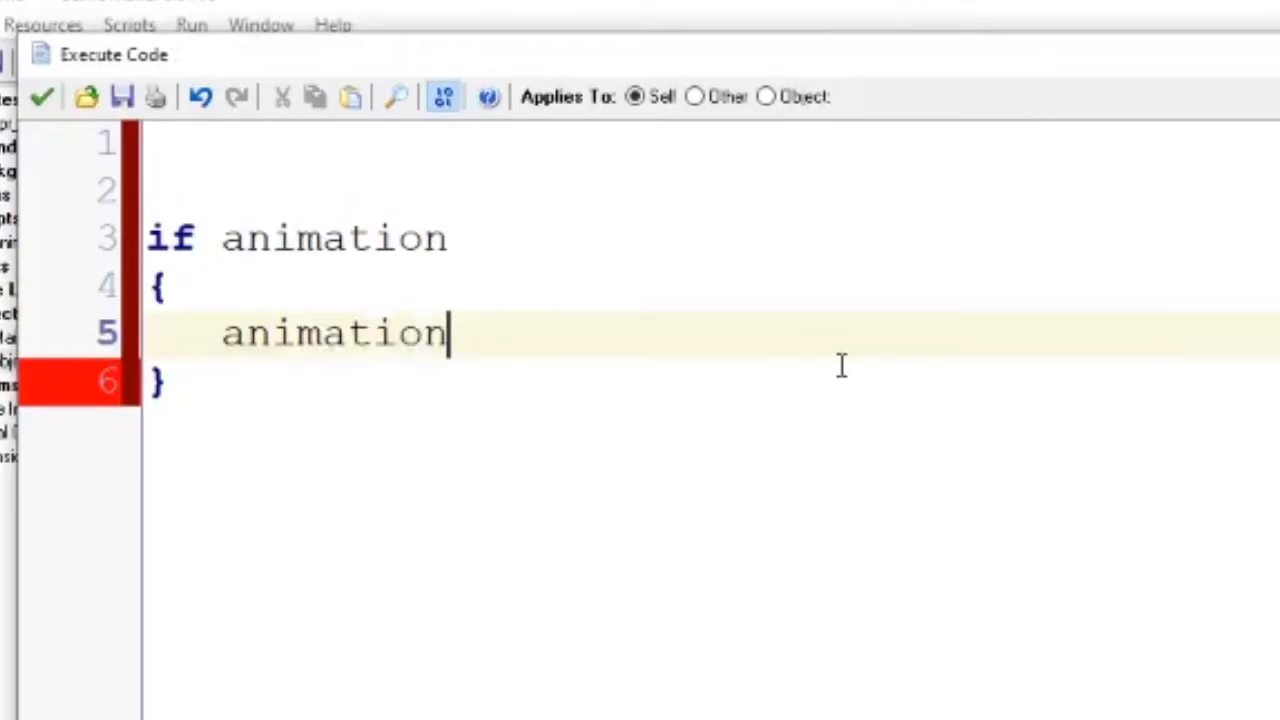
{"action": "type", "text": "Progress+"}
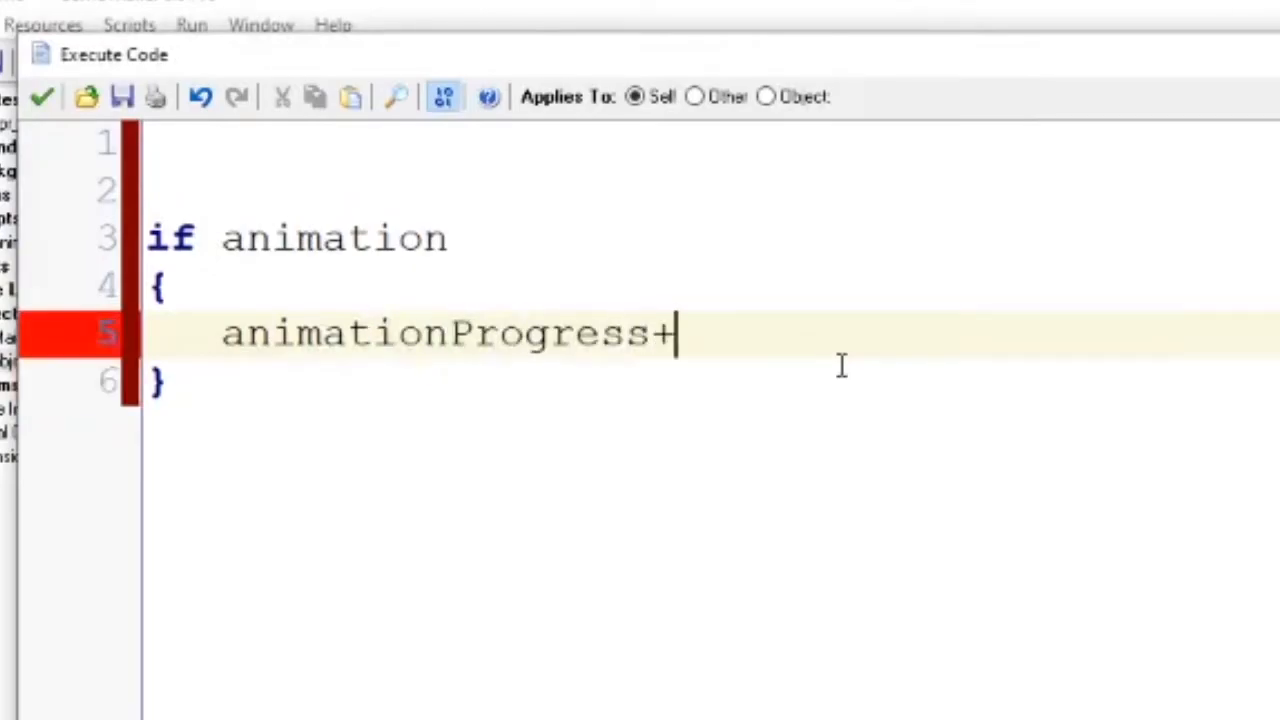
{"action": "type", "text": "=1/"}
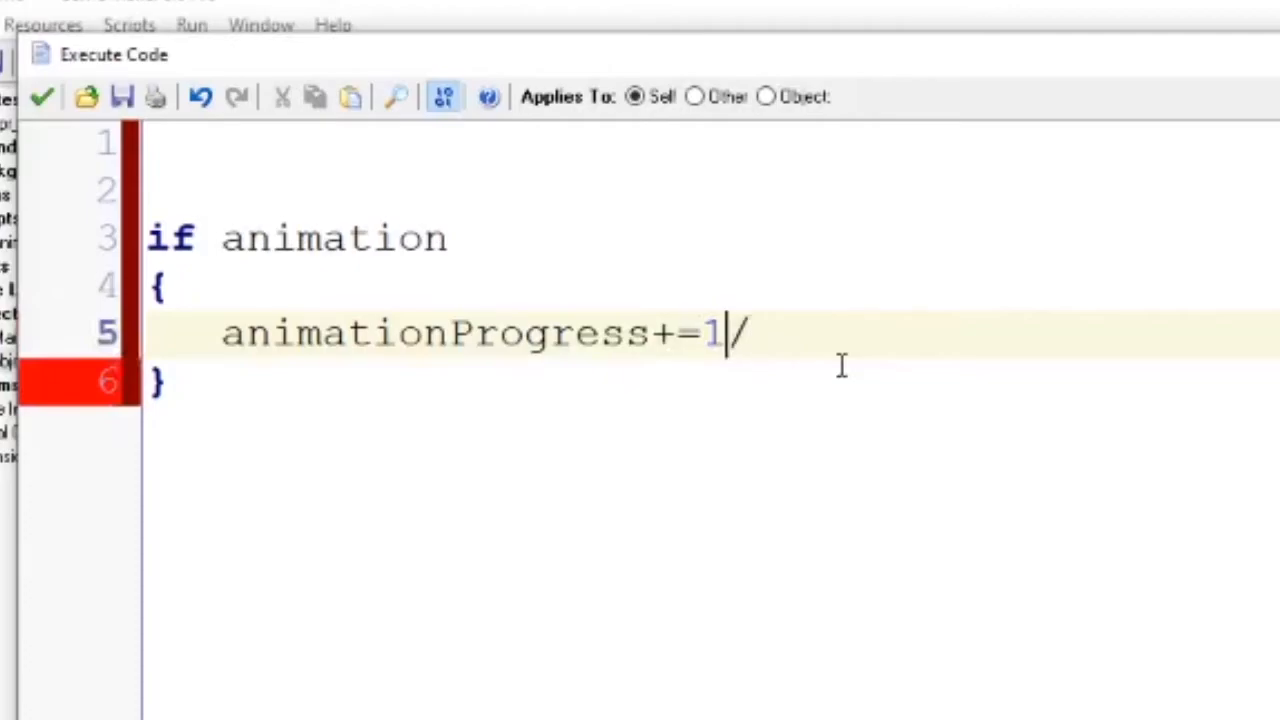
{"action": "type", "text": "4"}
Below the increment, add the check if animationProgress>=1 {animation=false}
{"action": "key", "text": "Return"}
{"action": "key", "text": "Return"}
{"action": "type", "text": "if animat"}
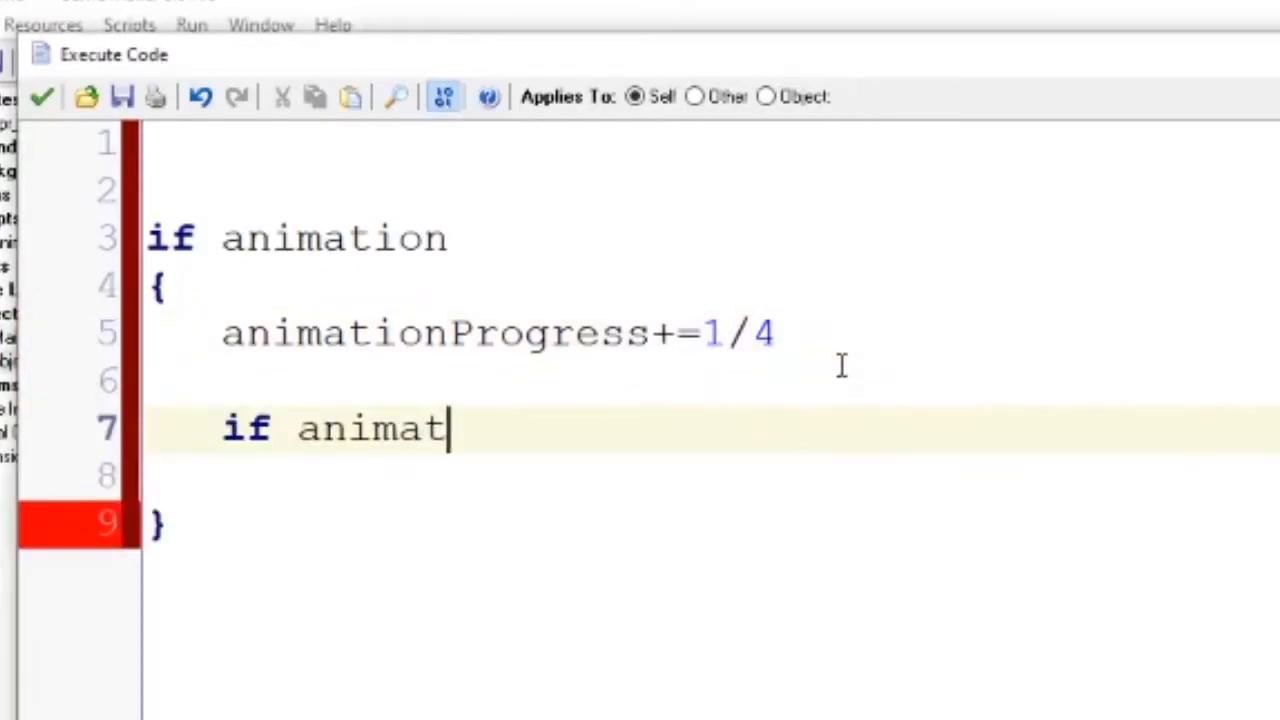
{"action": "type", "text": "ionProgress>0"}
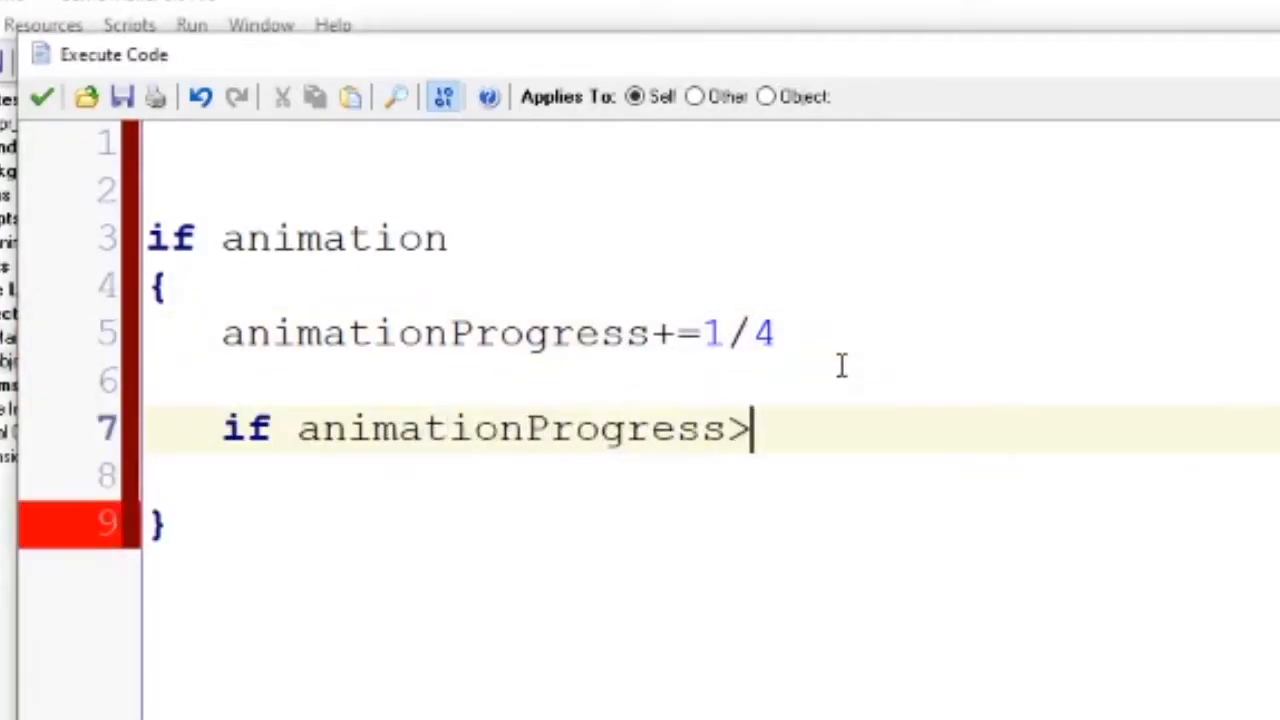
{"action": "key", "text": "BackSpace"}
{"action": "type", "text": "=1"}
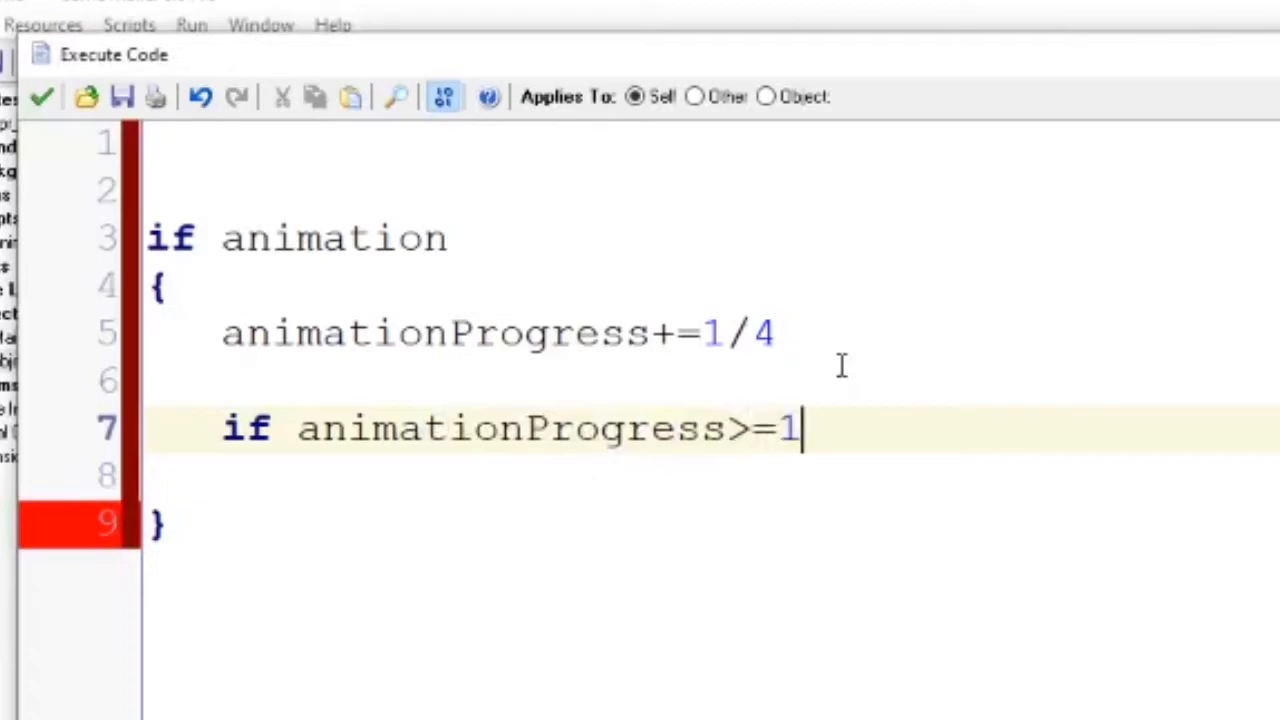
{"action": "type", "text": " {animation=false"}
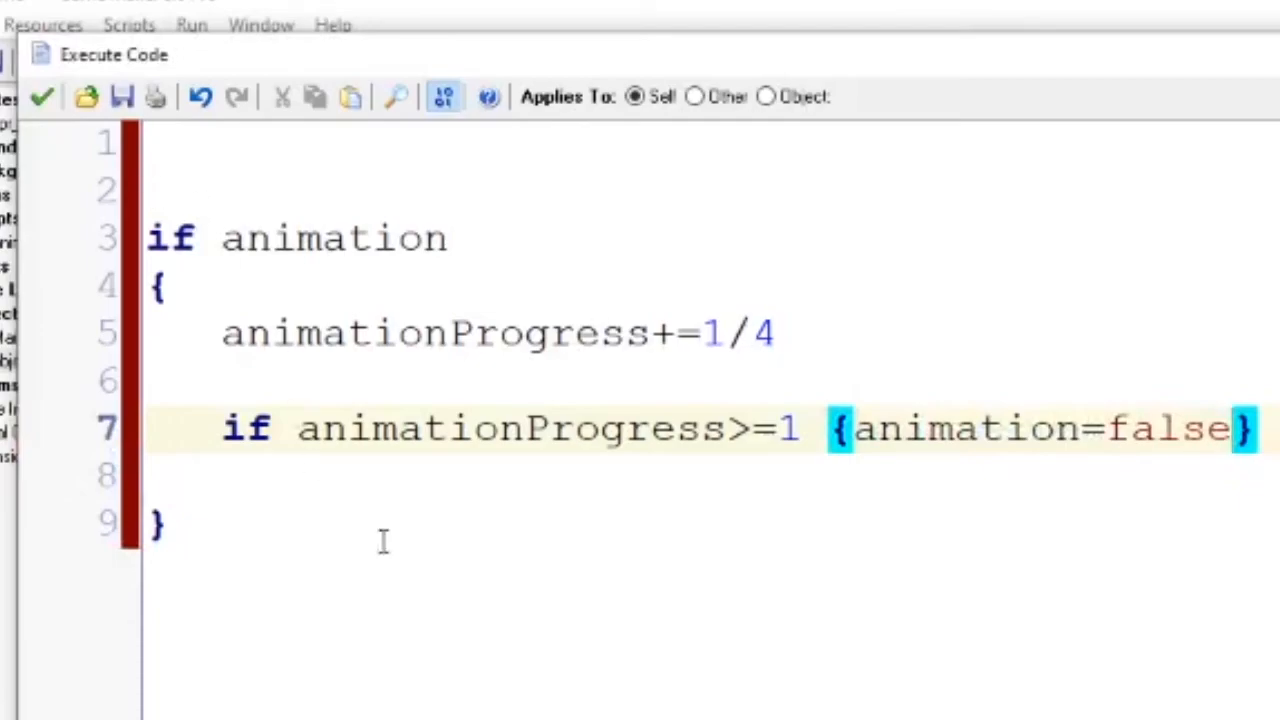
Reformat the inner check so its braces and animation=false stand on separate indented lines
{"action": "left_click", "coordinate": [379, 482]}
{"action": "key", "text": "BackSpace"}
{"action": "left_click", "coordinate": [852, 429]}
{"action": "key", "text": "BackSpace"}
{"action": "key", "text": "Return"}
{"action": "key", "text": "Right"}
{"action": "key", "text": "Return"}
{"action": "key", "text": "Tab"}
{"action": "key", "text": "End"}
{"action": "key", "text": "Left"}
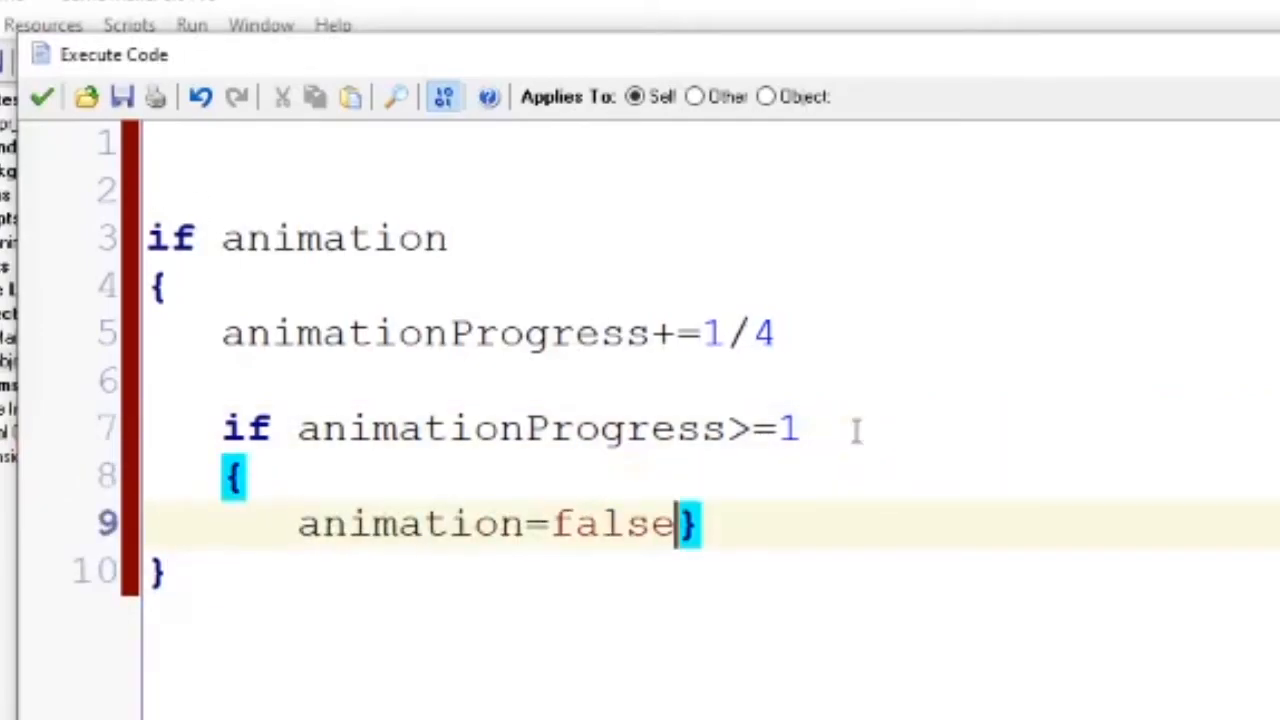
{"action": "key", "text": "Return"}
{"action": "key", "text": "BackSpace"}
Insert the line animationProgress=0 above animation=false inside the inner check
{"action": "key", "text": "Up"}
{"action": "key", "text": "Up"}
{"action": "key", "text": "Return"}
{"action": "key", "text": "BackSpace"}
{"action": "key", "text": "BackSpace"}
{"action": "key", "text": "Return"}
{"action": "key", "text": "Tab"}
{"action": "type", "text": "animation"}
{"action": "type", "text": "_"}
{"action": "key", "text": "BackSpace"}
{"action": "type", "text": "Pogrt"}
{"action": "key", "text": "BackSpace"}
{"action": "key", "text": "BackSpace"}
{"action": "key", "text": "BackSpace"}
{"action": "type", "text": "r"}
{"action": "key", "text": "BackSpace"}
{"action": "key", "text": "BackSpace"}
{"action": "type", "text": "gro"}
{"action": "key", "text": "BackSpace"}
{"action": "key", "text": "BackSpace"}
{"action": "key", "text": "BackSpace"}
{"action": "type", "text": "rogress=0"}
Below the if block, declare "var curve;" and insert an animcurve_get() call on the following line
{"action": "left_click", "coordinate": [336, 719]}
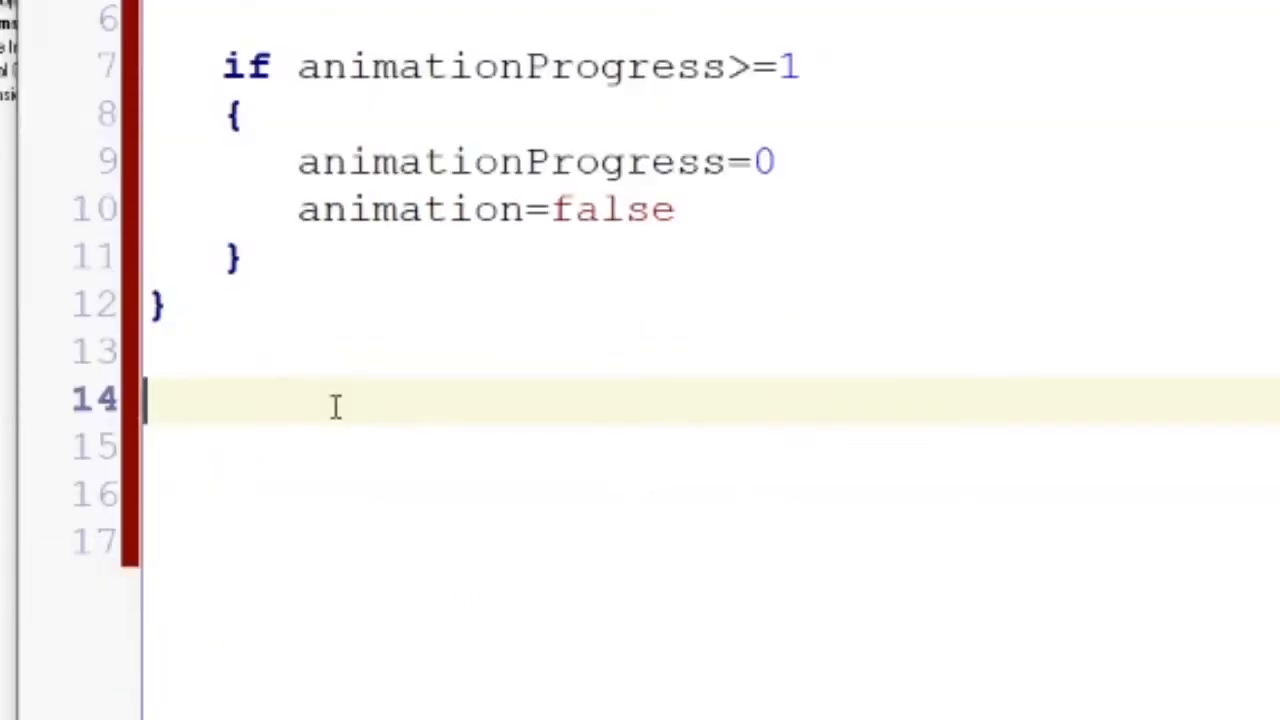
{"action": "type", "text": "anim"}
{"action": "left_click", "coordinate": [398, 514]}
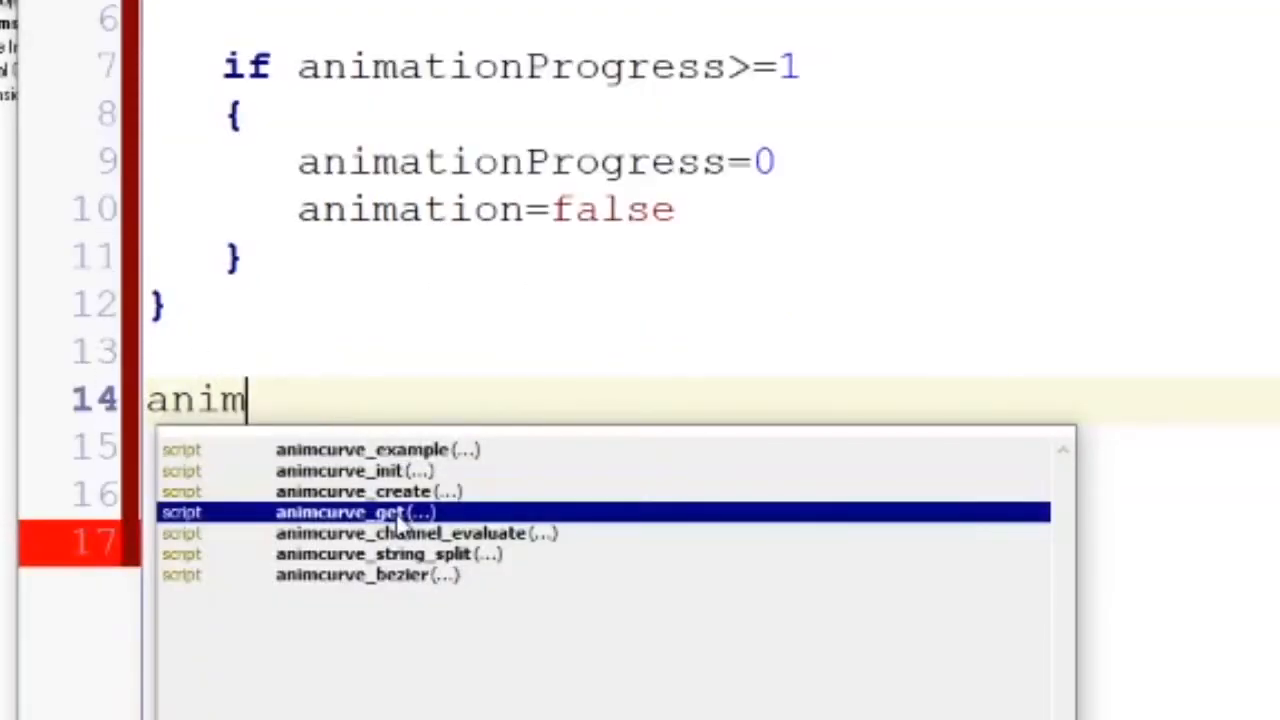
{"action": "double_click", "coordinate": [398, 514]}
{"action": "type", "text": ")_"}
{"action": "key", "text": "Home"}
{"action": "type", "text": "var "}
{"action": "type", "text": "curve;"}
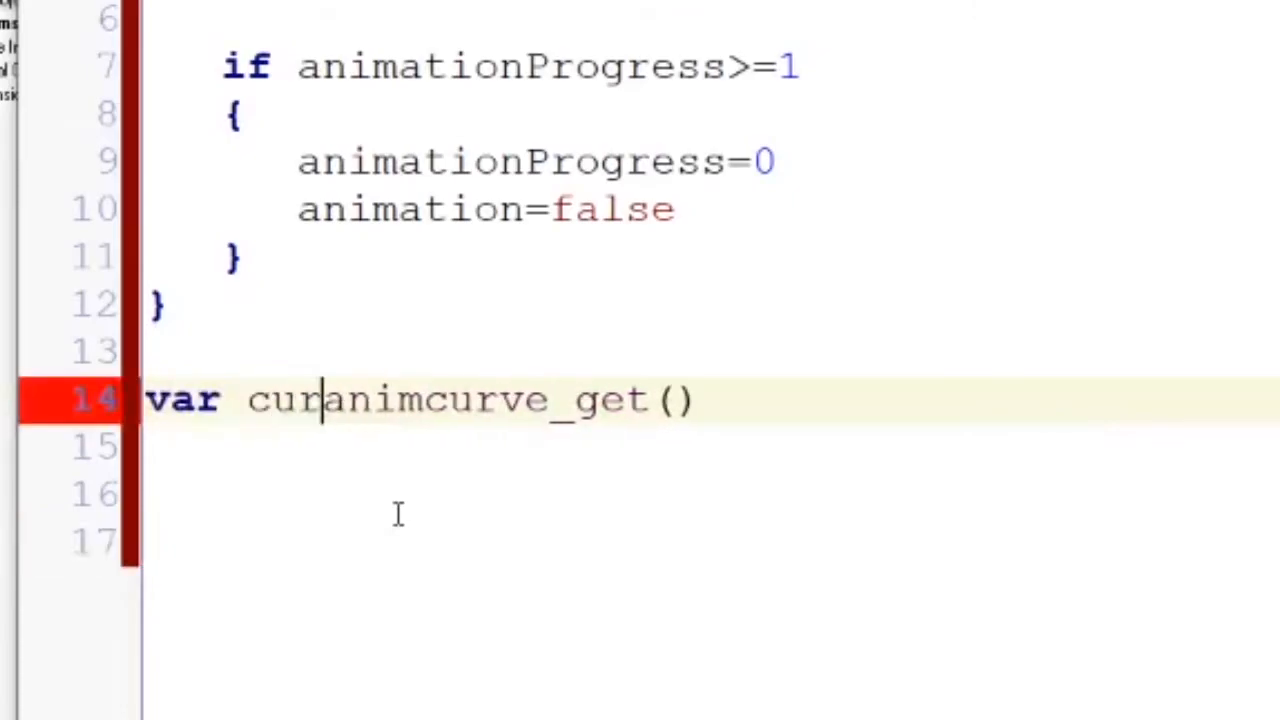
{"action": "key", "text": "Return"}
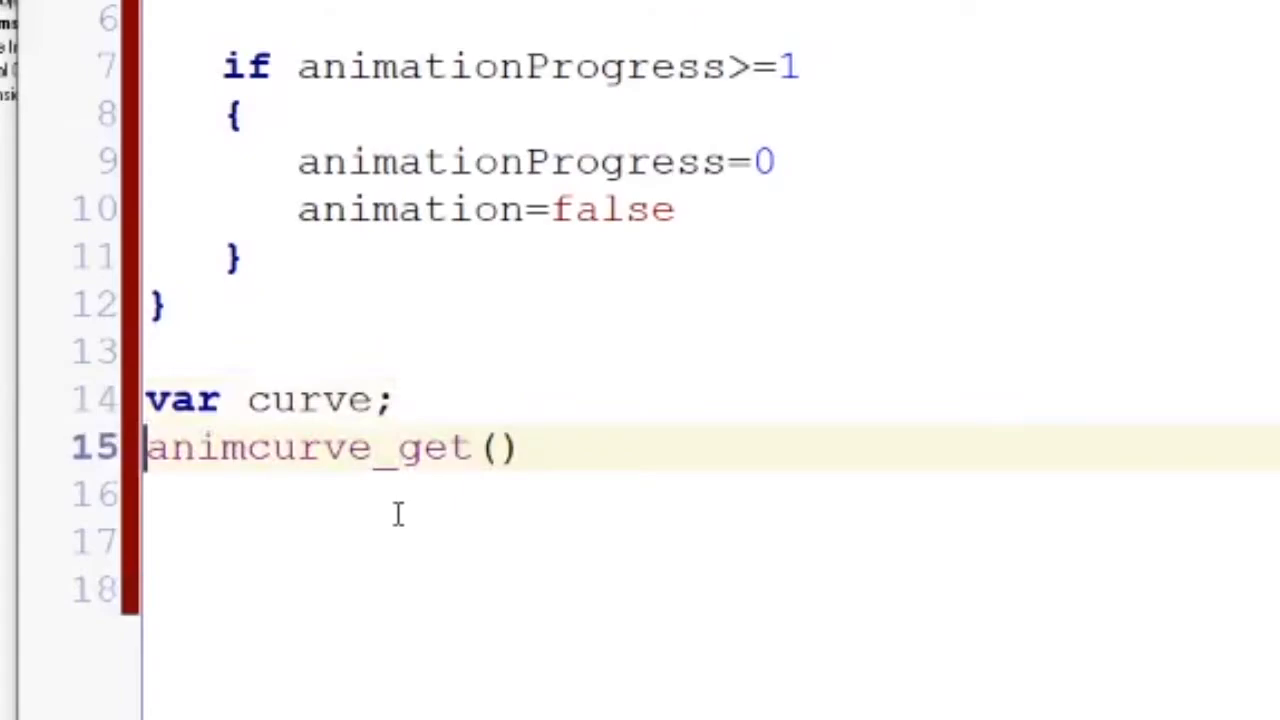
Complete the call as curve=animcurve_get("anim_rock_crazy") and start a new line
{"action": "type", "text": "curve="}
{"action": "key", "text": "End"}
{"action": "key", "text": "Left"}
{"action": "type", "text": "\"\""}
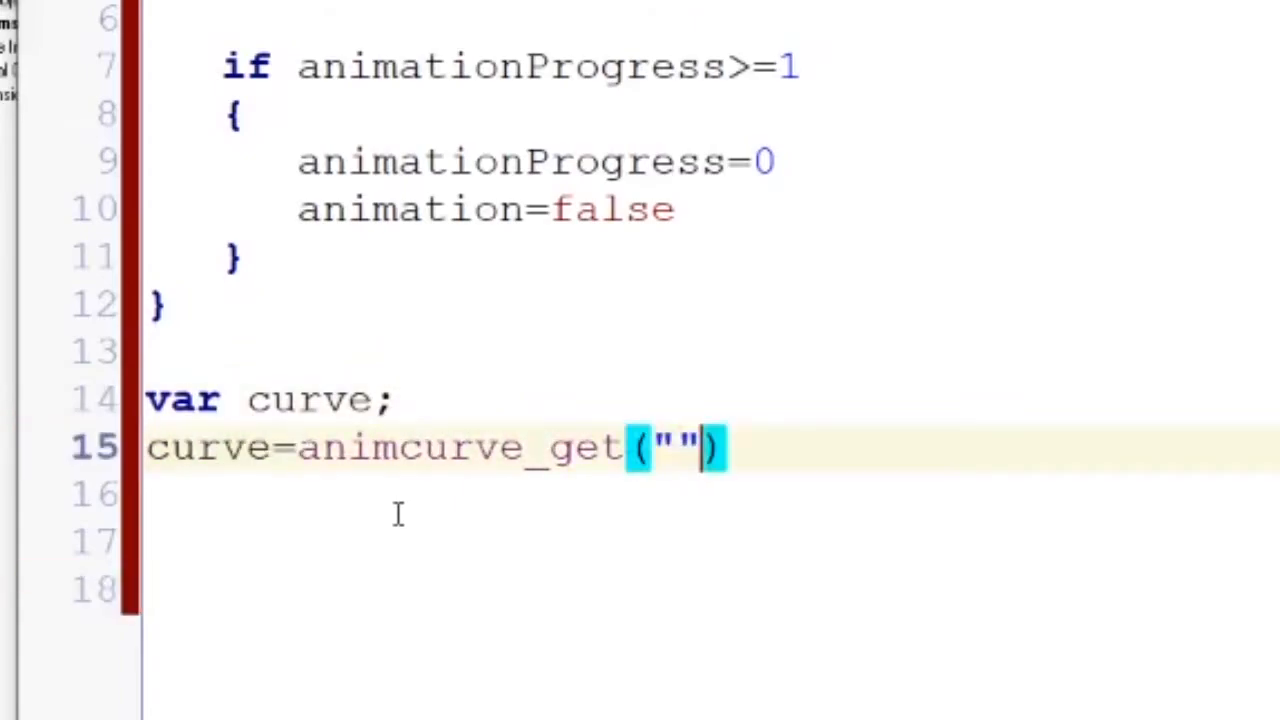
{"action": "key", "text": "Left"}
{"action": "type", "text": "anim_rock_crazy"}
{"action": "key", "text": "Return"}
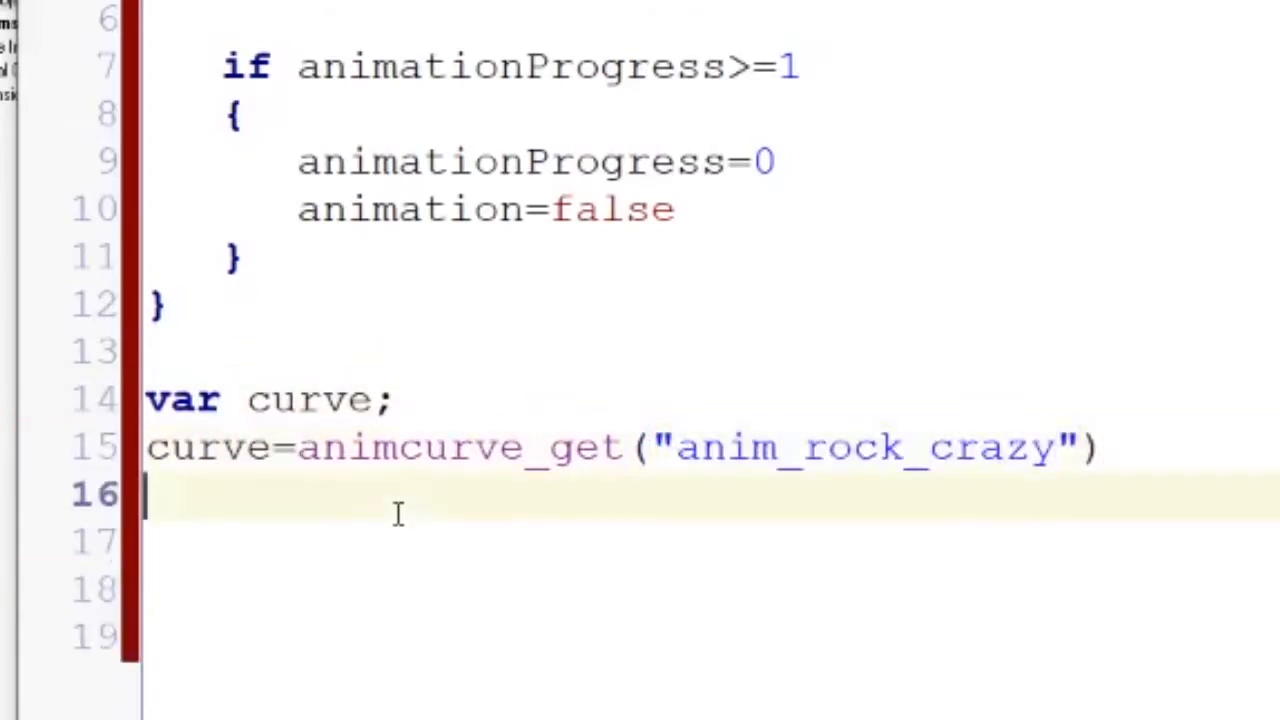
Insert an animcurve_channel_evaluate() call on the line below animcurve_get, with curve as its first argument
{"action": "type", "text": "anim"}
{"action": "key", "text": "Down"}
{"action": "key", "text": "Down"}
{"action": "key", "text": "Down"}
{"action": "key", "text": "Down"}
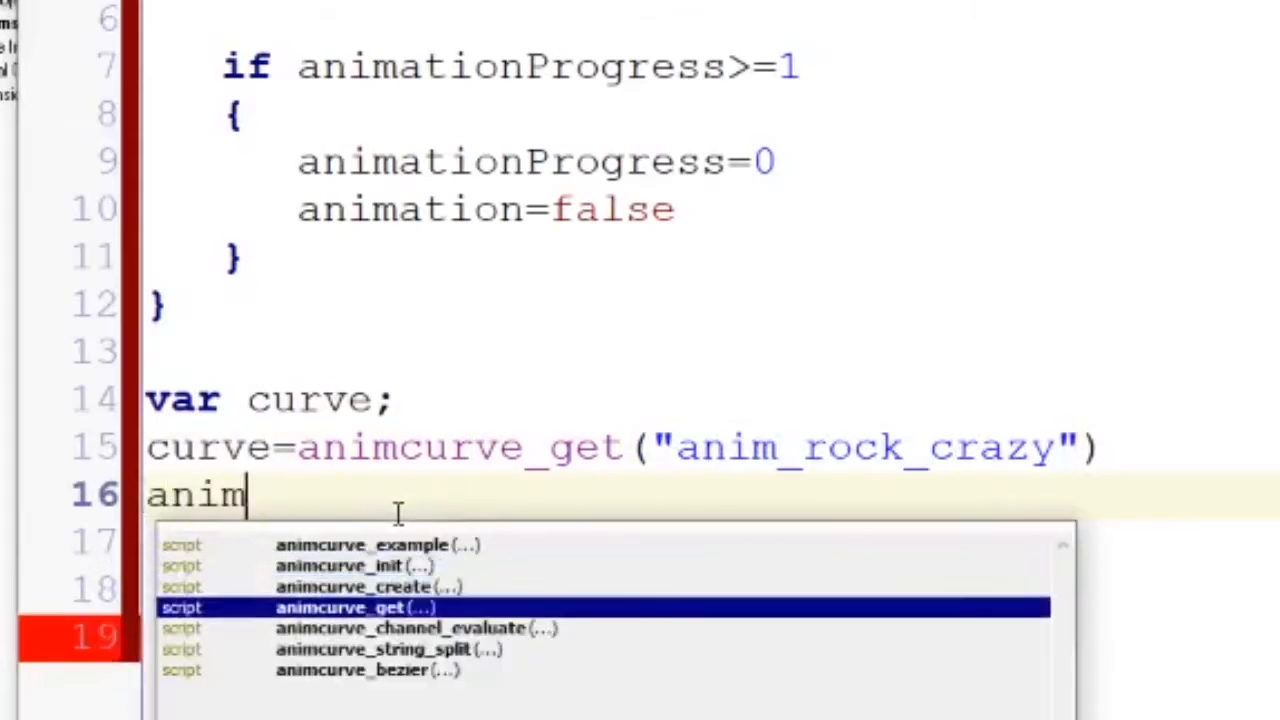
{"action": "key", "text": "Return"}
{"action": "type", "text": "()"}
{"action": "key", "text": "Left"}
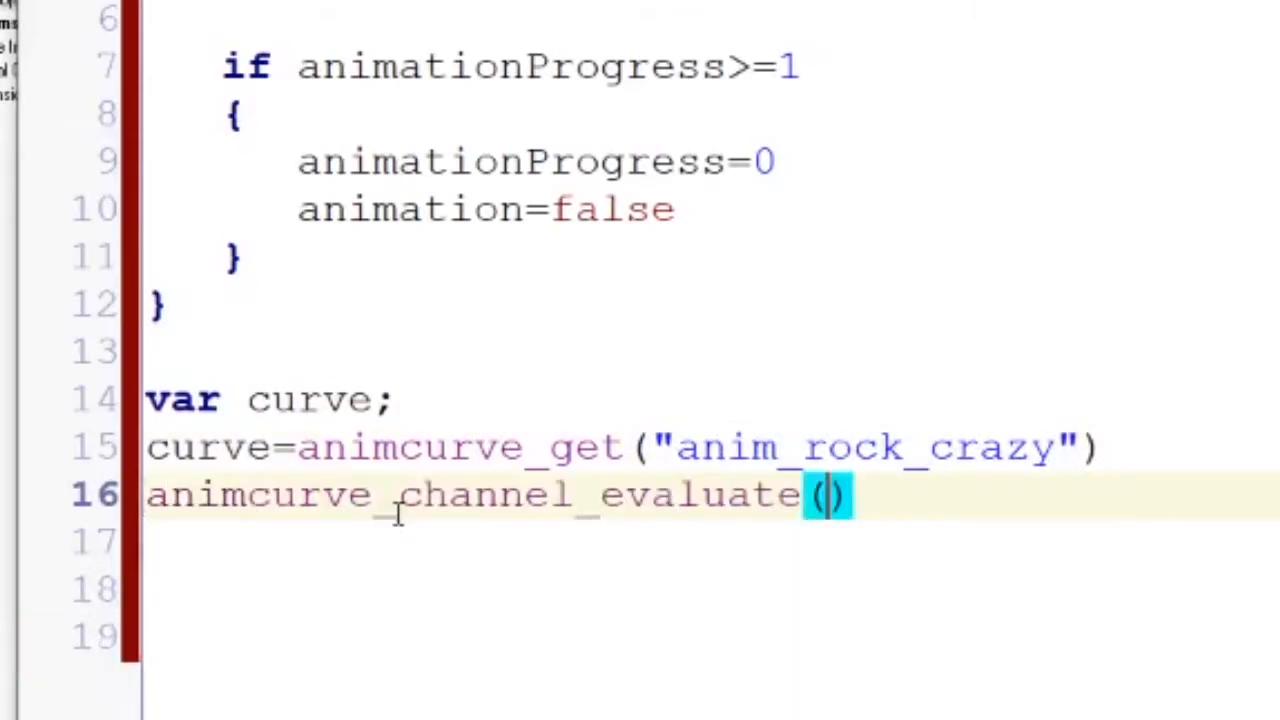
{"action": "type", "text": "curve,"}
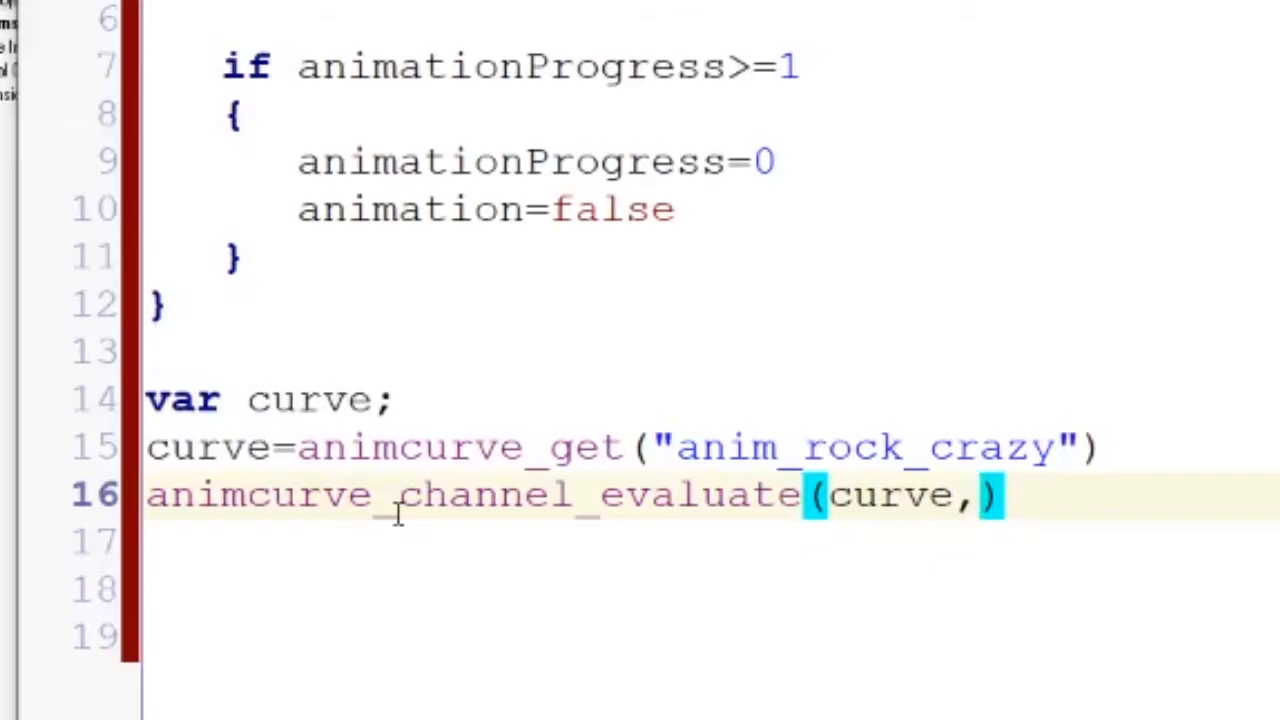
{"action": "type", "text": "animationPorgress"}
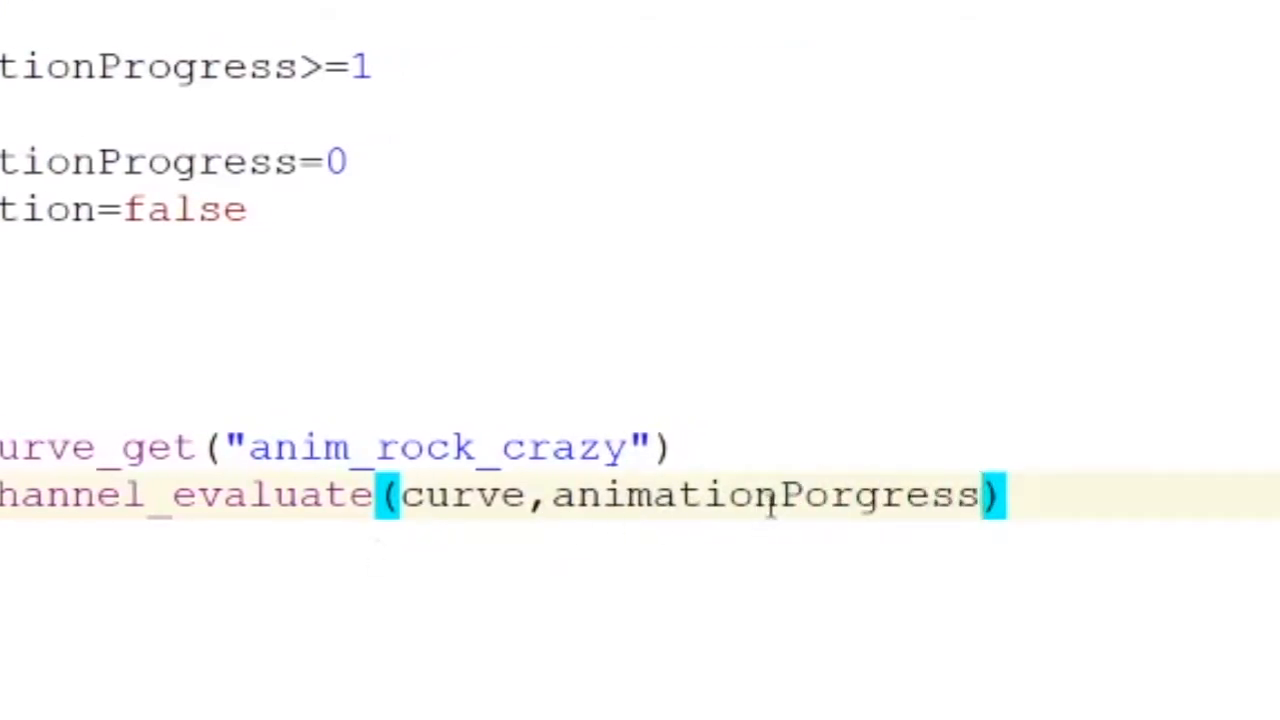
Supply animationProgress as the second argument of the animcurve_channel_evaluate call
{"action": "left_click", "coordinate": [806, 495]}
{"action": "type", "text": "r"}
{"action": "key", "text": "Right"}
{"action": "key", "text": "Delete"}
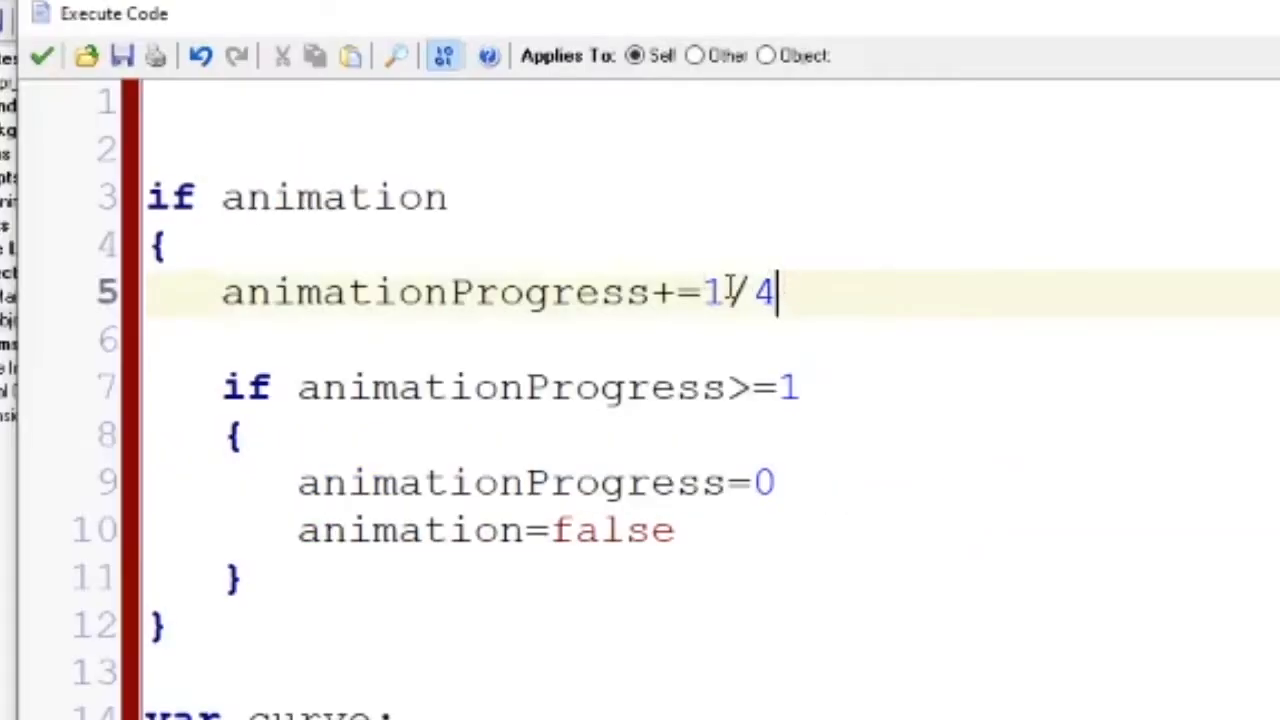
Change the animationProgress increment to 1/30 and assign the channel evaluation call's result to data
{"action": "left_click", "coordinate": [731, 290], "text": "shift"}
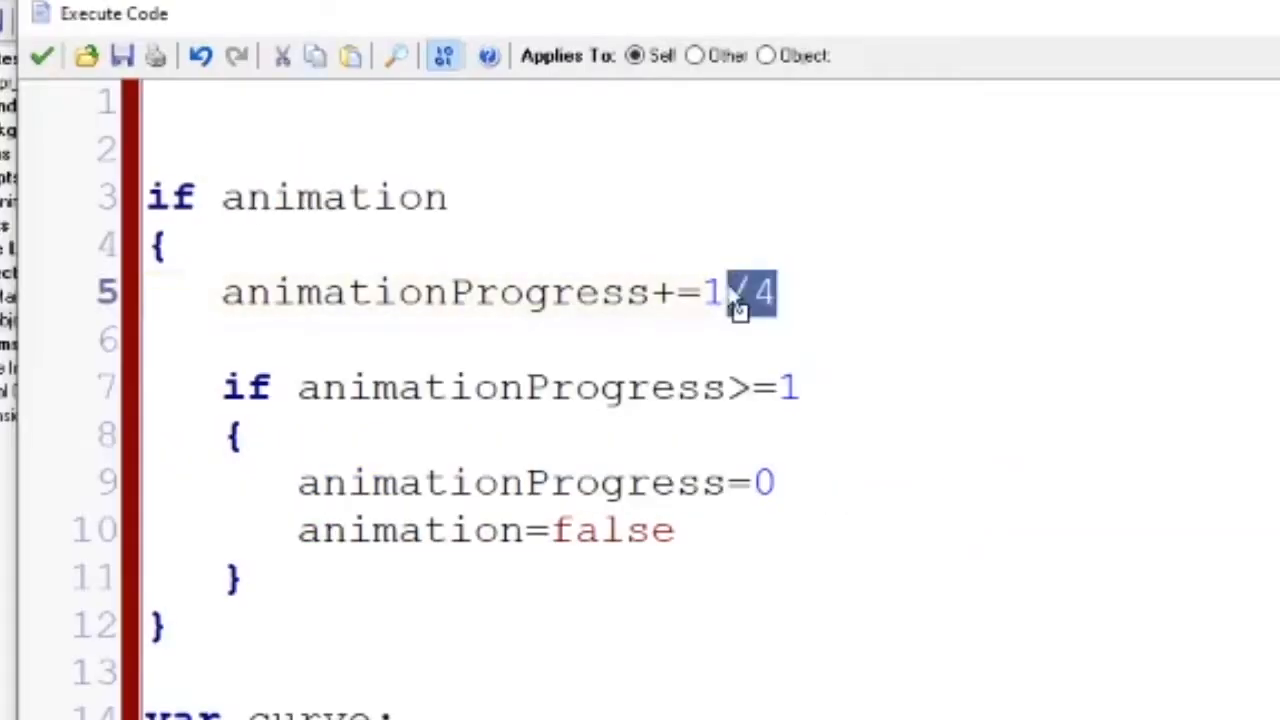
{"action": "type", "text": "/30"}
{"action": "left_click", "coordinate": [156, 488]}
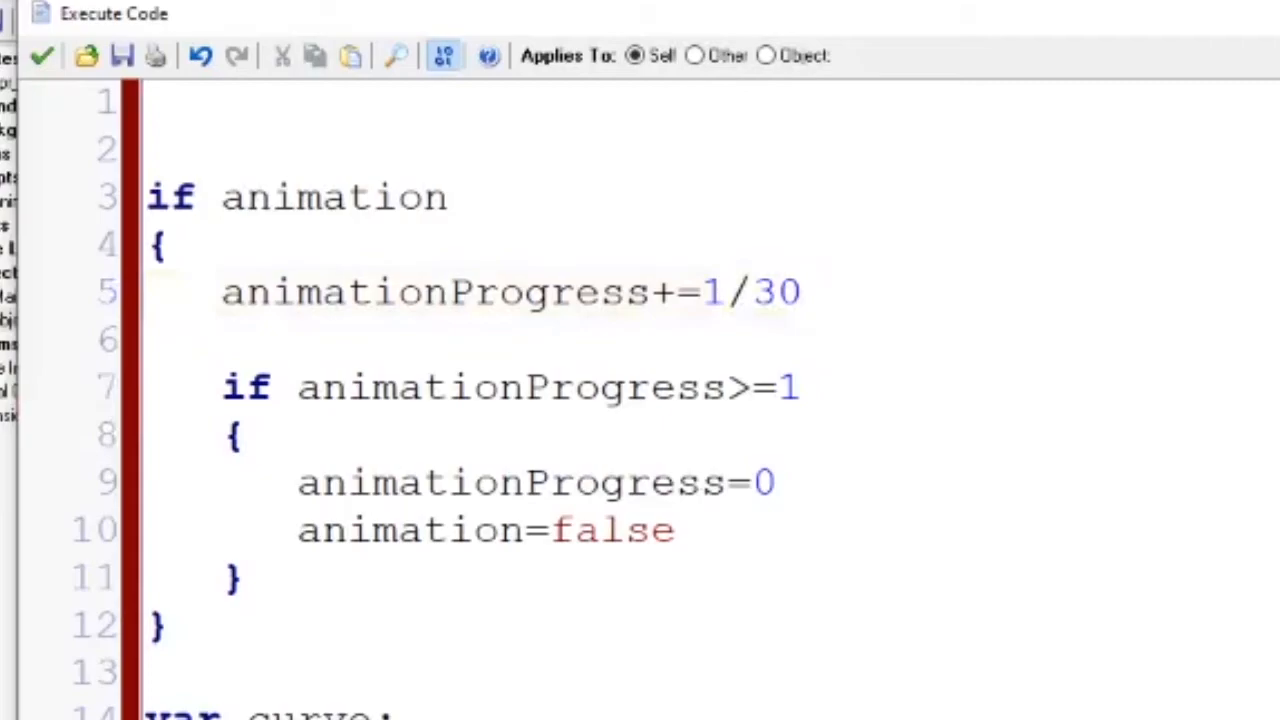
{"action": "type", "text": "data="}
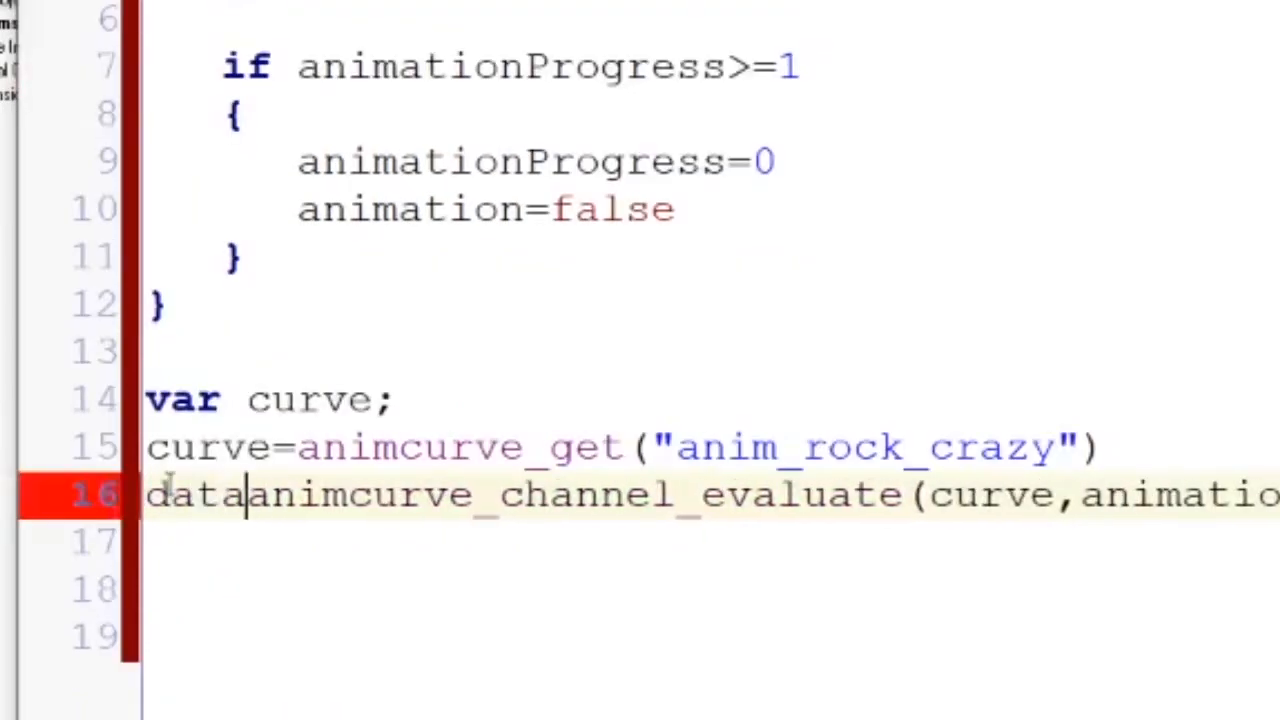
Add data to the var declaration so it reads "var curve,data;"
{"action": "key", "text": "Up"}
{"action": "key", "text": "Up"}
{"action": "key", "text": "Right"}
{"action": "key", "text": "Right"}
{"action": "key", "text": "Right"}
{"action": "key", "text": "Right"}
{"action": "type", "text": ",data"}
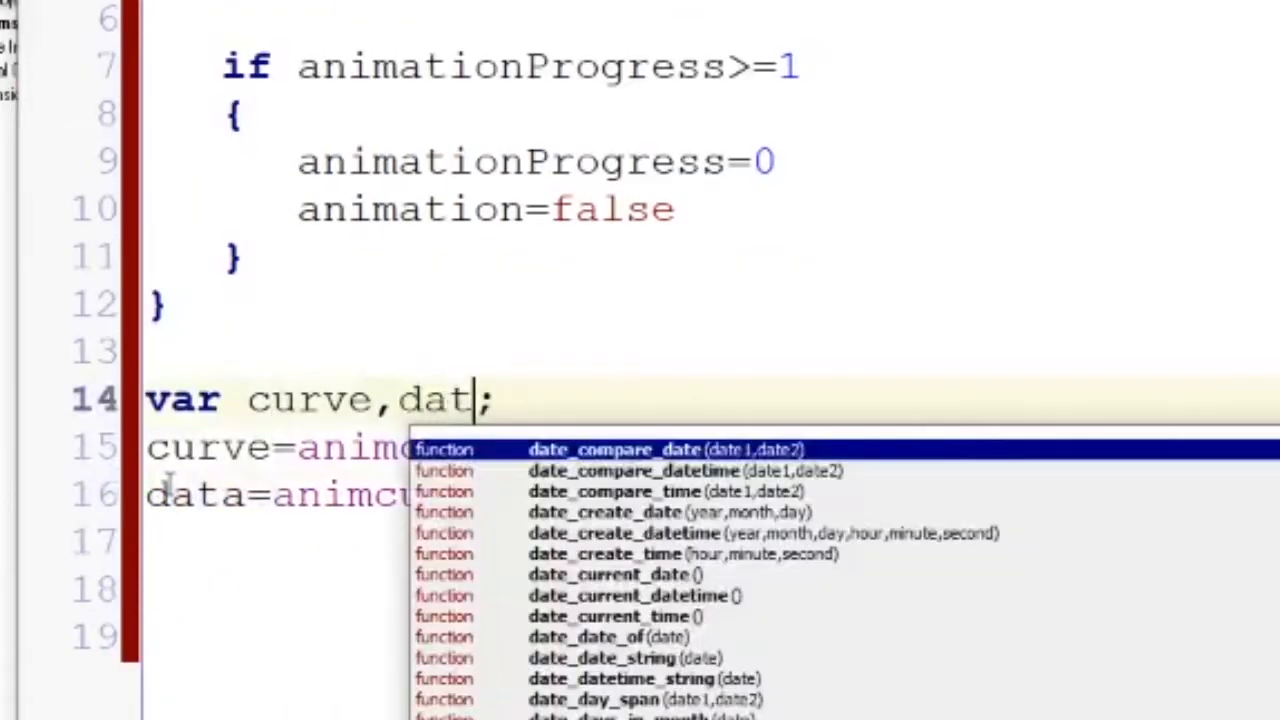
{"action": "key", "text": "Down"}
{"action": "key", "text": "Down"}
{"action": "key", "text": "Down"}
{"action": "left_click", "coordinate": [300, 495]}
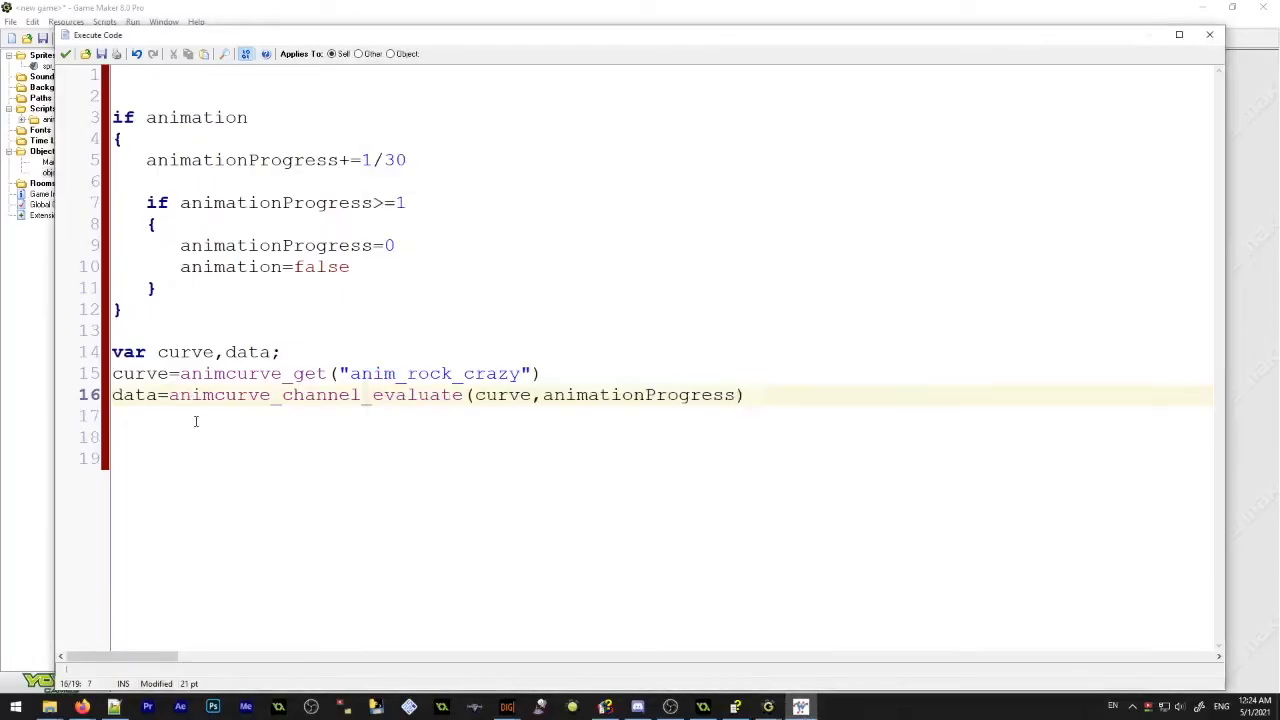
Below the channel evaluation, add the lines x=data and y=data
{"action": "left_click", "coordinate": [195, 420]}
{"action": "key", "text": "Return"}
{"action": "key", "text": "Return"}
{"action": "type", "text": "x=data"}
{"action": "key", "text": "Return"}
{"action": "type", "text": "yt="}
{"action": "key", "text": "BackSpace"}
{"action": "key", "text": "BackSpace"}
{"action": "type", "text": "=data"}
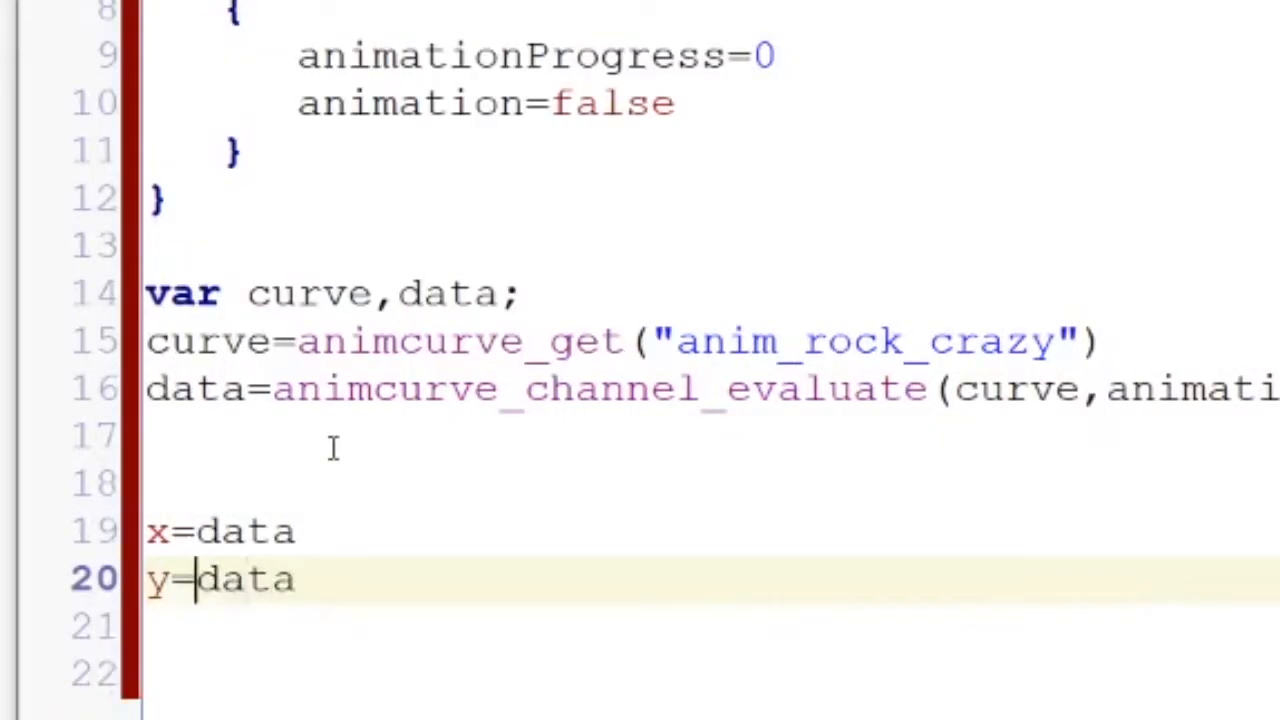
{"action": "type", "text": "ystart+"}
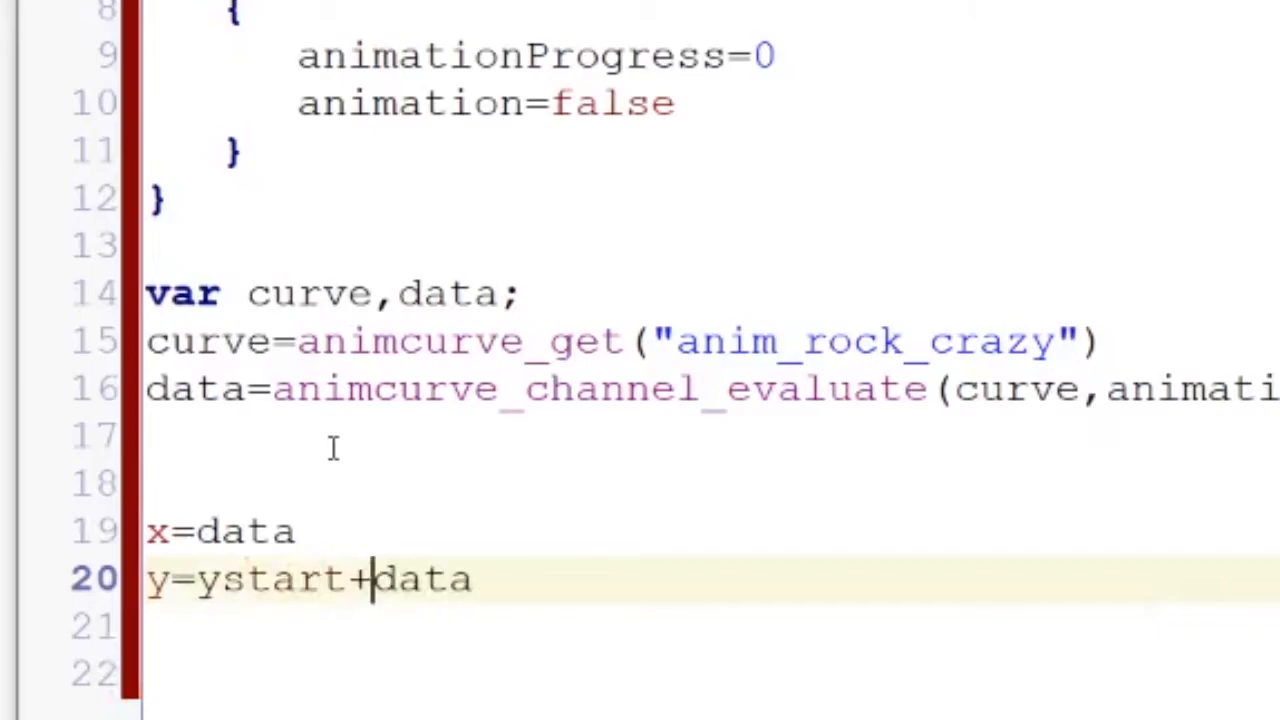
Offset the position assignments from the start point, as y=ystart+data and x=xstart+data
{"action": "key", "text": "Up"}
{"action": "key", "text": "Left"}
{"action": "key", "text": "Left"}
{"action": "key", "text": "Left"}
{"action": "key", "text": "Left"}
{"action": "type", "text": "xscart+"}
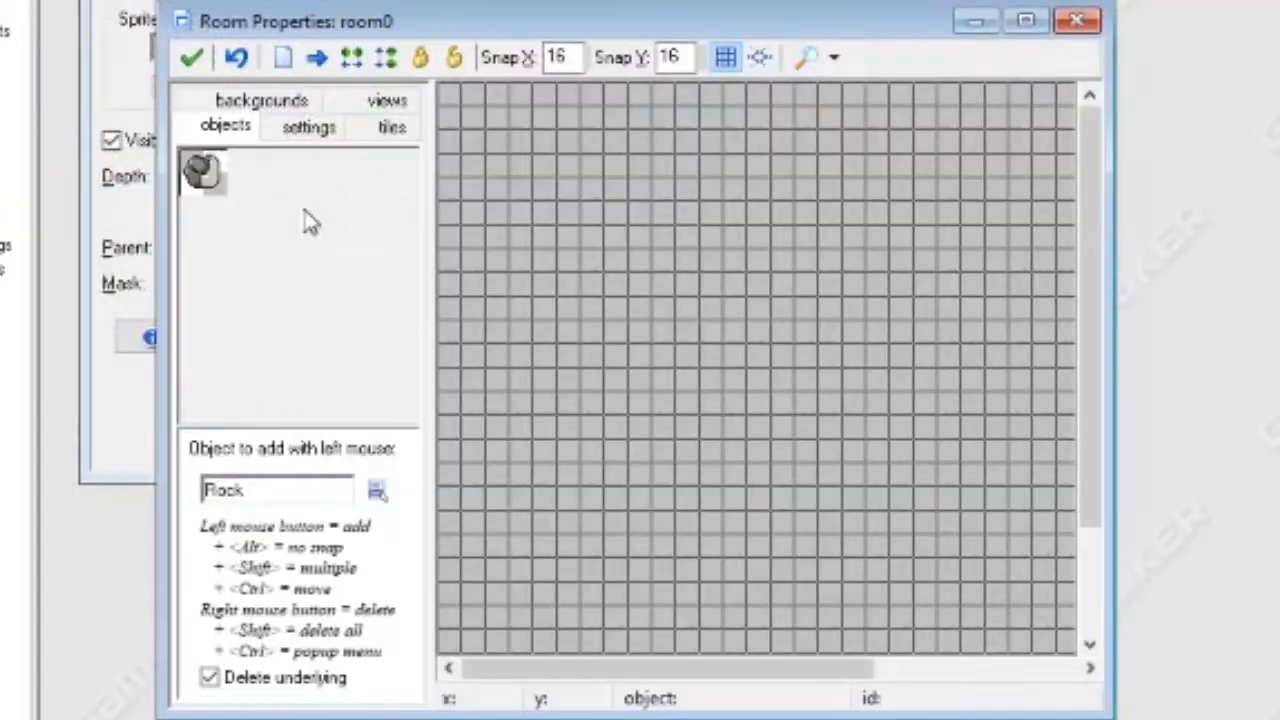
Scatter several dozen Rock instances across room0 and save the room
{"action": "left_click", "coordinate": [306, 220]}
{"action": "left_click", "coordinate": [400, 226]}
{"action": "left_click", "coordinate": [448, 94]}
{"action": "left_click", "coordinate": [296, 244]}
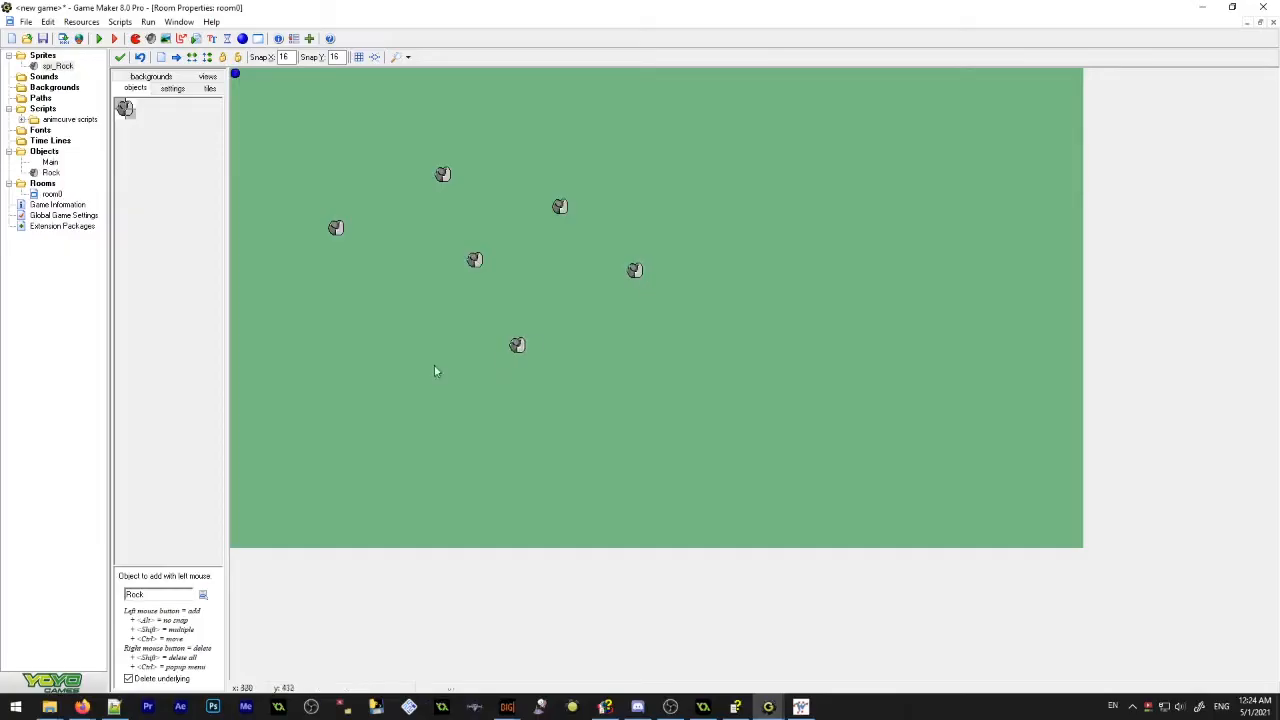
{"action": "left_click", "coordinate": [389, 366]}
{"action": "left_click", "coordinate": [325, 323]}
{"action": "left_click", "coordinate": [346, 270]}
{"action": "left_click", "coordinate": [400, 228]}
{"action": "left_click", "coordinate": [400, 185]}
{"action": "left_click", "coordinate": [346, 142]}
{"action": "left_click", "coordinate": [389, 110]}
{"action": "left_click", "coordinate": [570, 121]}
{"action": "left_click", "coordinate": [794, 206]}
{"action": "left_click", "coordinate": [773, 334]}
{"action": "left_click", "coordinate": [495, 451]}
{"action": "left_click", "coordinate": [368, 441]}
{"action": "left_click", "coordinate": [464, 387]}
{"action": "left_click", "coordinate": [443, 334]}
{"action": "left_click", "coordinate": [325, 516]}
{"action": "left_click", "coordinate": [389, 516]}
{"action": "left_click", "coordinate": [667, 494]}
{"action": "left_click", "coordinate": [806, 473]}
{"action": "left_click", "coordinate": [858, 356]}
{"action": "left_click", "coordinate": [720, 313]}
{"action": "left_click", "coordinate": [539, 291]}
{"action": "left_click", "coordinate": [901, 249]}
{"action": "left_click", "coordinate": [900, 110]}
{"action": "left_click", "coordinate": [773, 110]}
{"action": "left_click", "coordinate": [709, 153]}
{"action": "left_click", "coordinate": [698, 196]}
{"action": "left_click", "coordinate": [655, 249]}
{"action": "left_click", "coordinate": [602, 206]}
{"action": "left_click", "coordinate": [528, 163]}
{"action": "left_click", "coordinate": [293, 163]}
{"action": "left_click", "coordinate": [240, 228]}
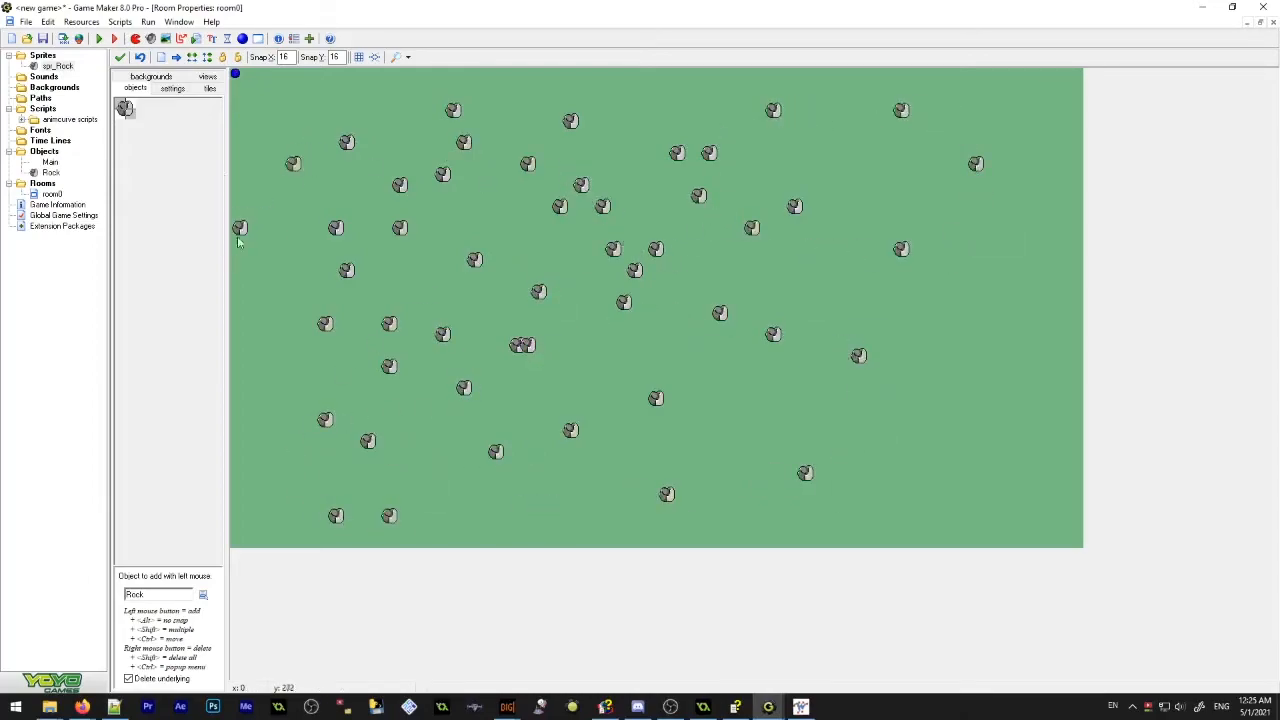
{"action": "left_click", "coordinate": [124, 57]}
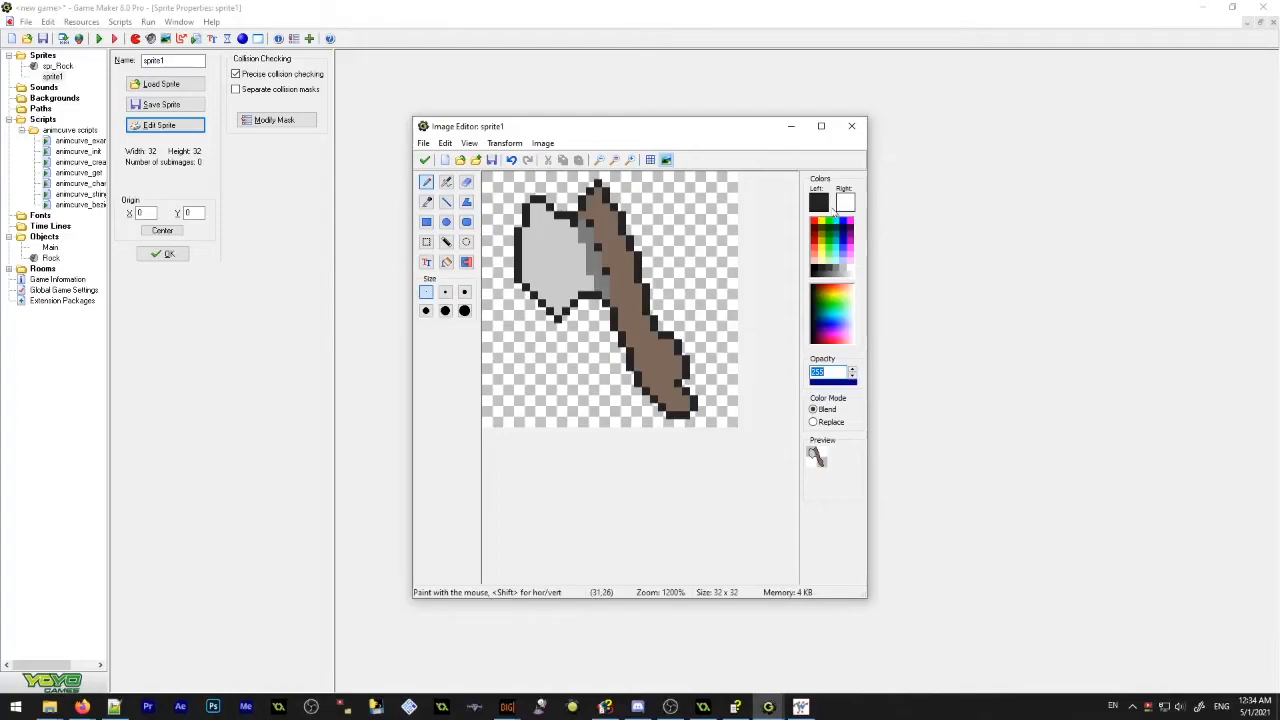
Leave the axe sprite editing and open the code that evaluates the rock's animation curves
{"action": "left_click", "coordinate": [815, 260]}
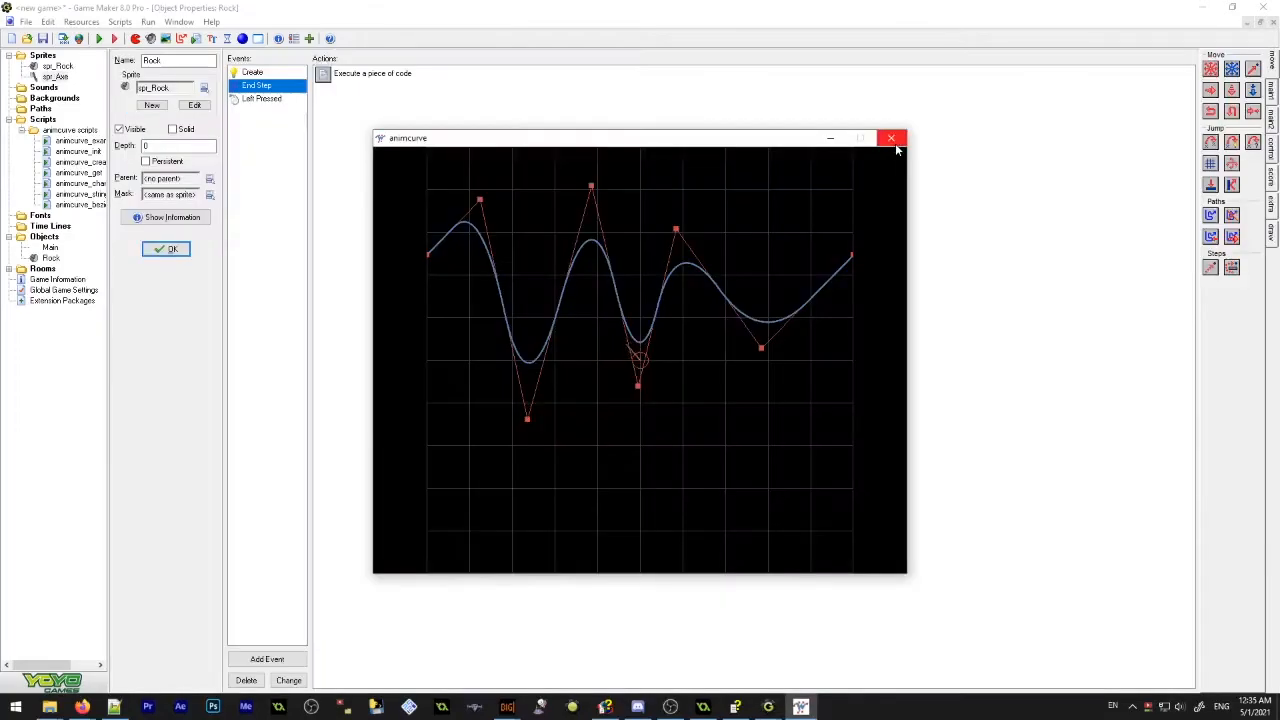
{"action": "left_click", "coordinate": [894, 140]}
{"action": "double_click", "coordinate": [383, 77]}
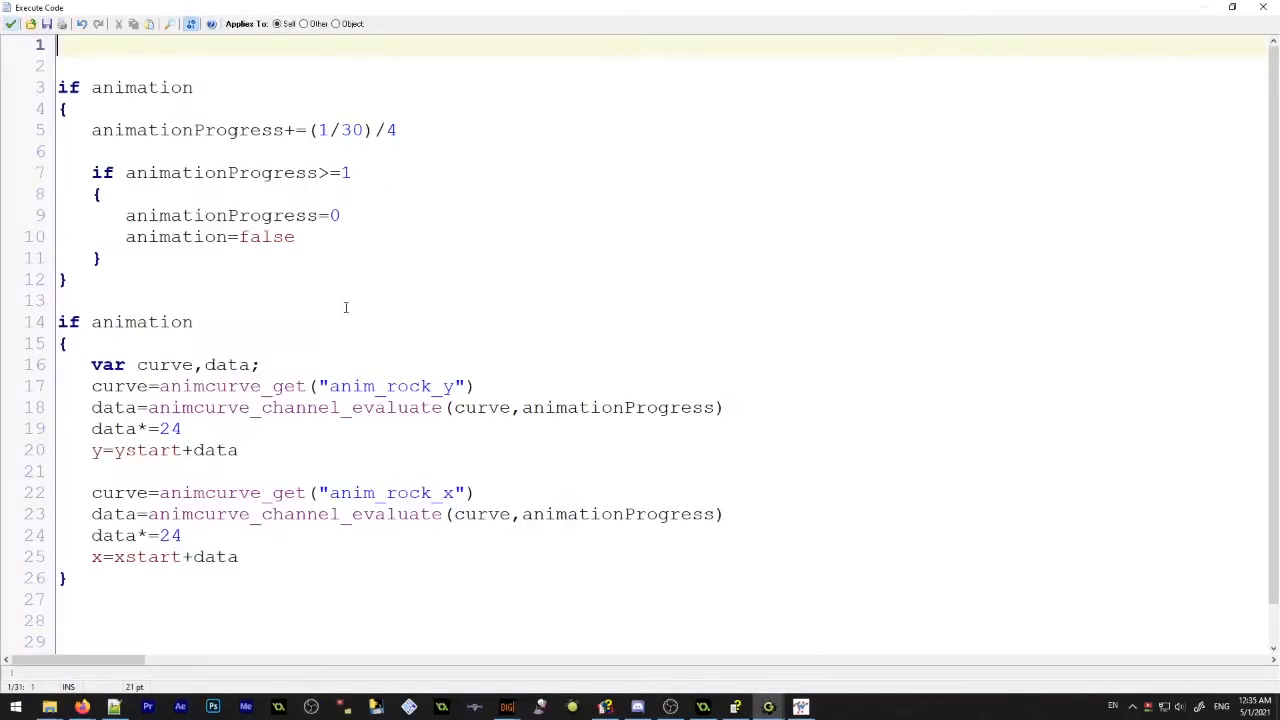
{"action": "left_click_drag", "start_coordinate": [242, 544], "coordinate": [289, 451]}
{"action": "key", "text": "Return"}
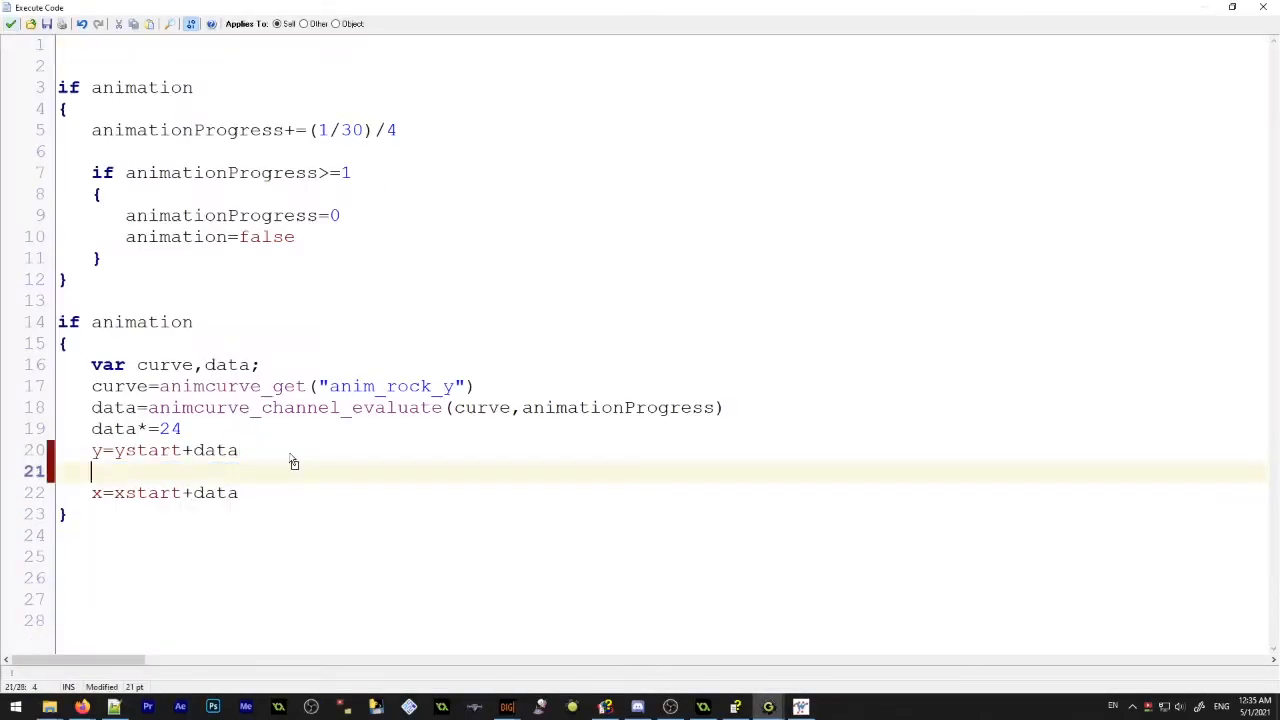
{"action": "key", "text": "ctrl+z"}
{"action": "key", "text": "ctrl+z"}
Examine how the code uses the anim_rock_y and anim_rock_x curves to offset the rock from ystart and xstart
{"action": "left_click", "coordinate": [290, 450]}
{"action": "left_click", "coordinate": [366, 540]}
{"action": "left_click_drag", "start_coordinate": [301, 432], "coordinate": [103, 387]}
{"action": "left_click", "coordinate": [155, 451]}
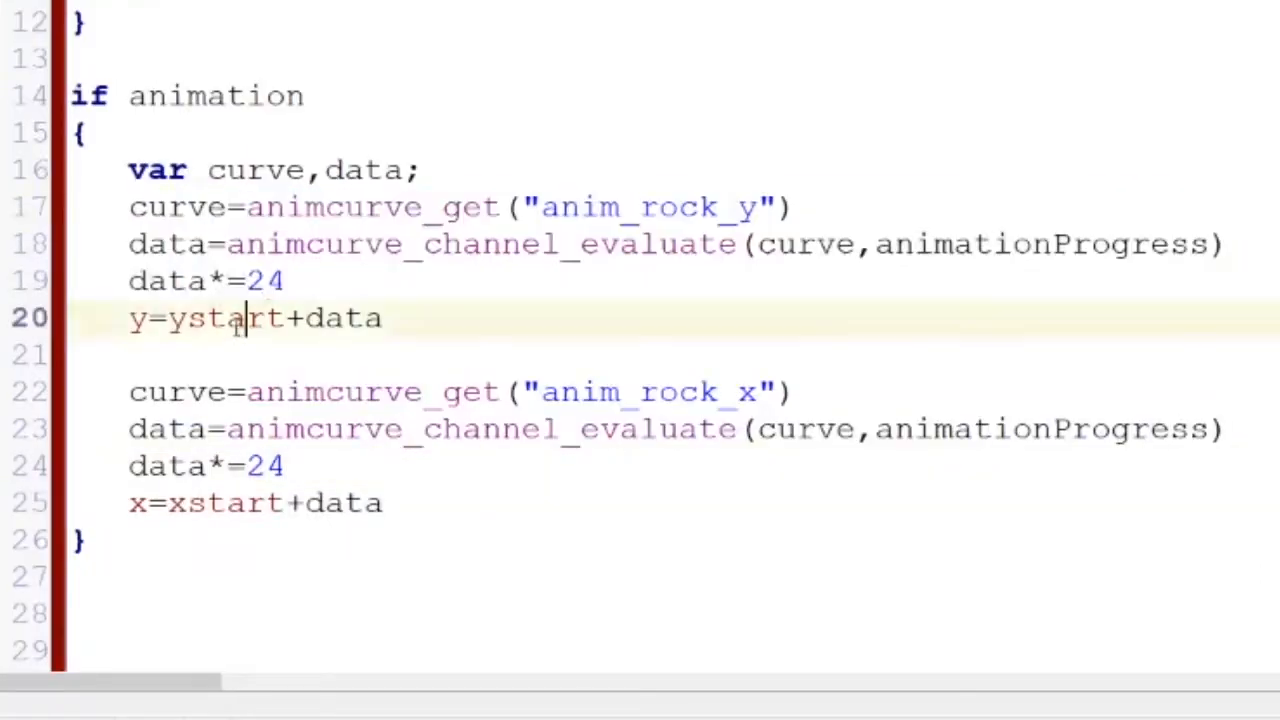
{"action": "left_click_drag", "start_coordinate": [130, 314], "coordinate": [410, 337]}
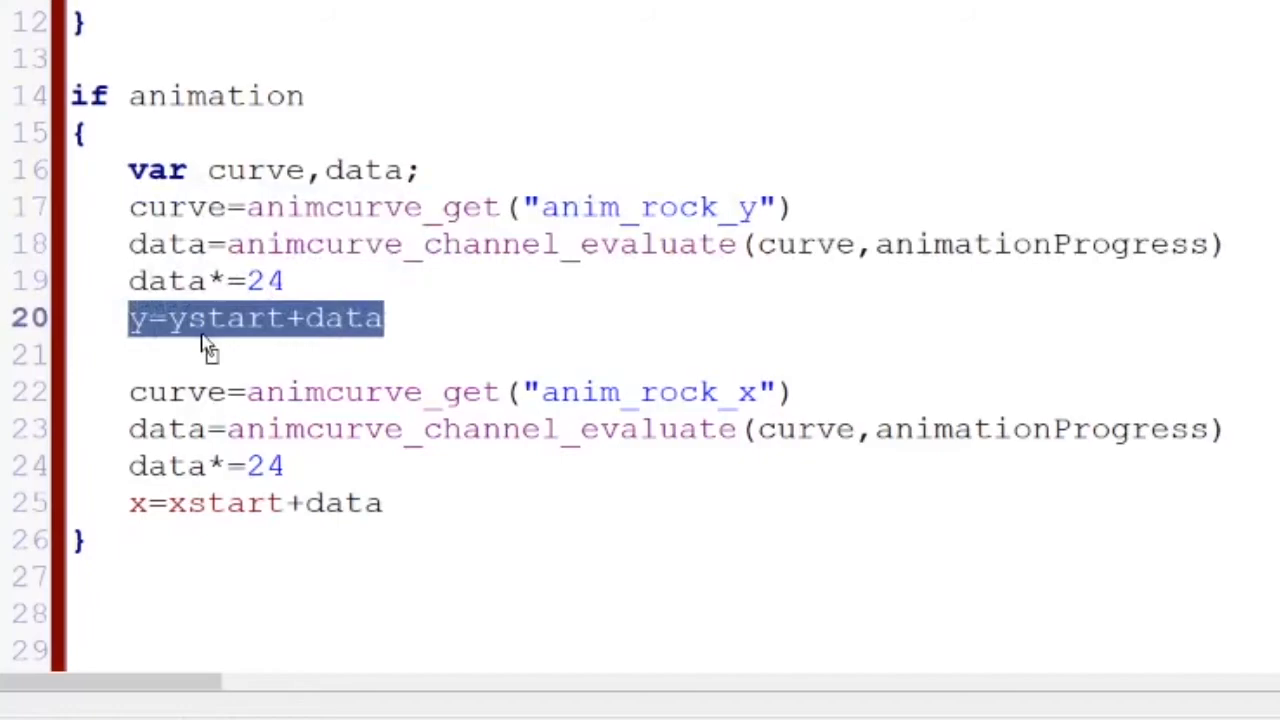
{"action": "left_click", "coordinate": [266, 371]}
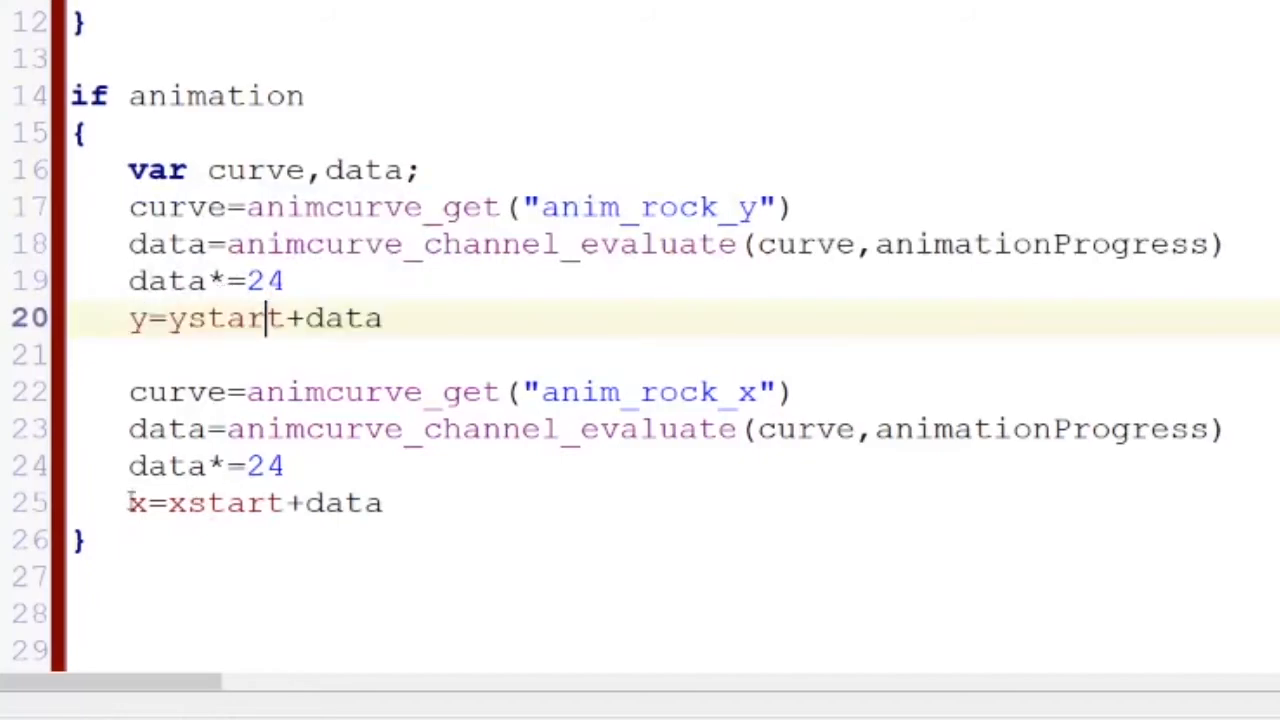
{"action": "left_click_drag", "start_coordinate": [131, 497], "coordinate": [415, 512]}
{"action": "left_click", "coordinate": [322, 518]}
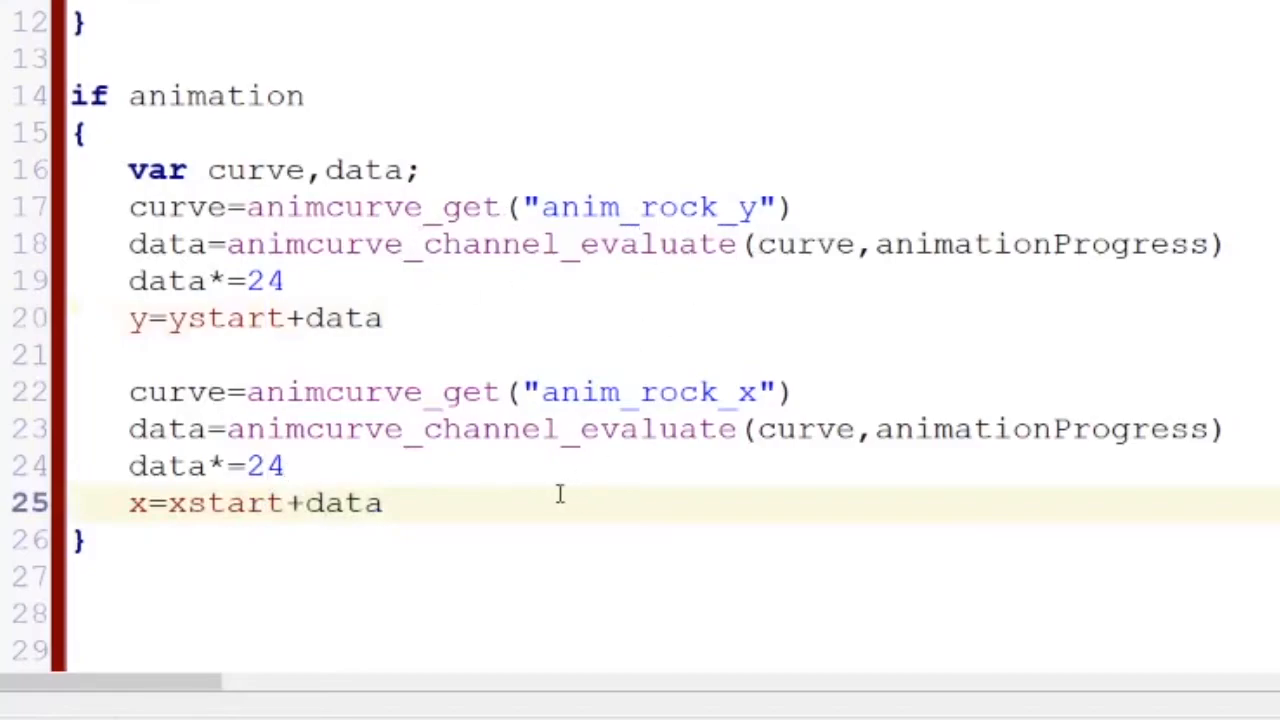
{"action": "double_click", "coordinate": [640, 207]}
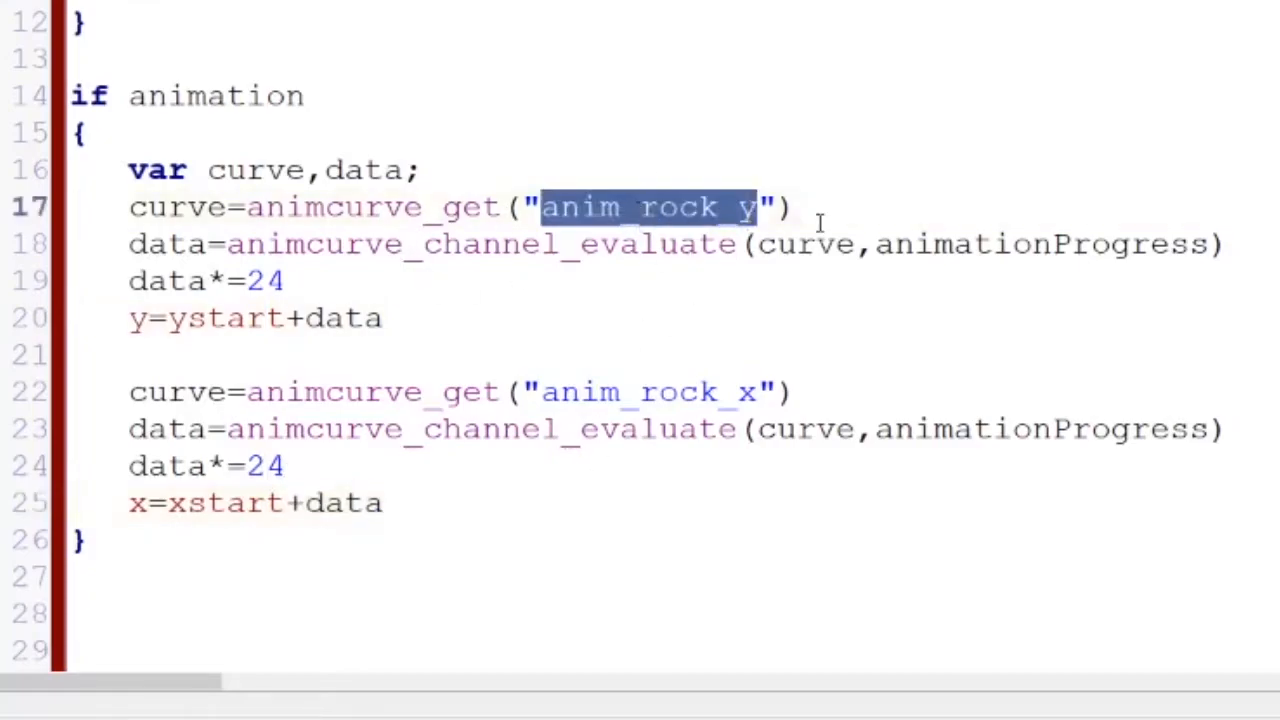
{"action": "left_click", "coordinate": [744, 212]}
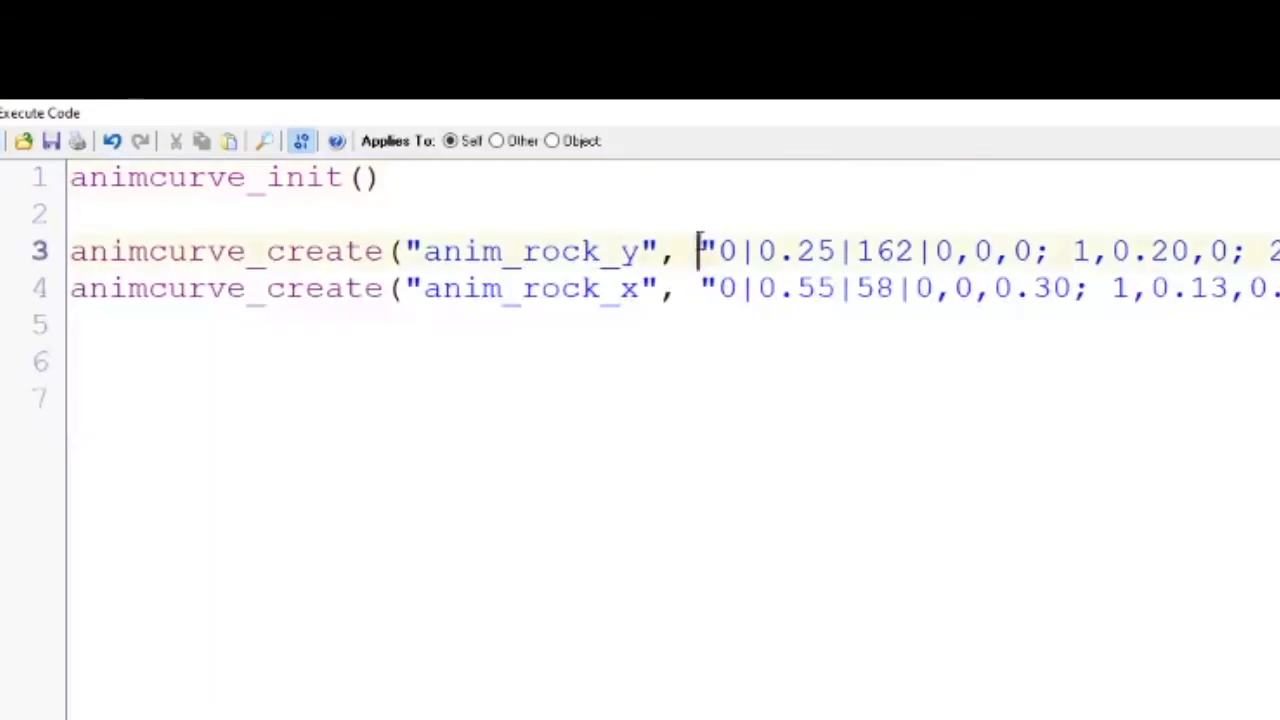
Copy the anim_rock_y animcurve_create line from the creation code and load it from the clipboard into the animcurve editor
{"action": "triple_click", "coordinate": [699, 246]}
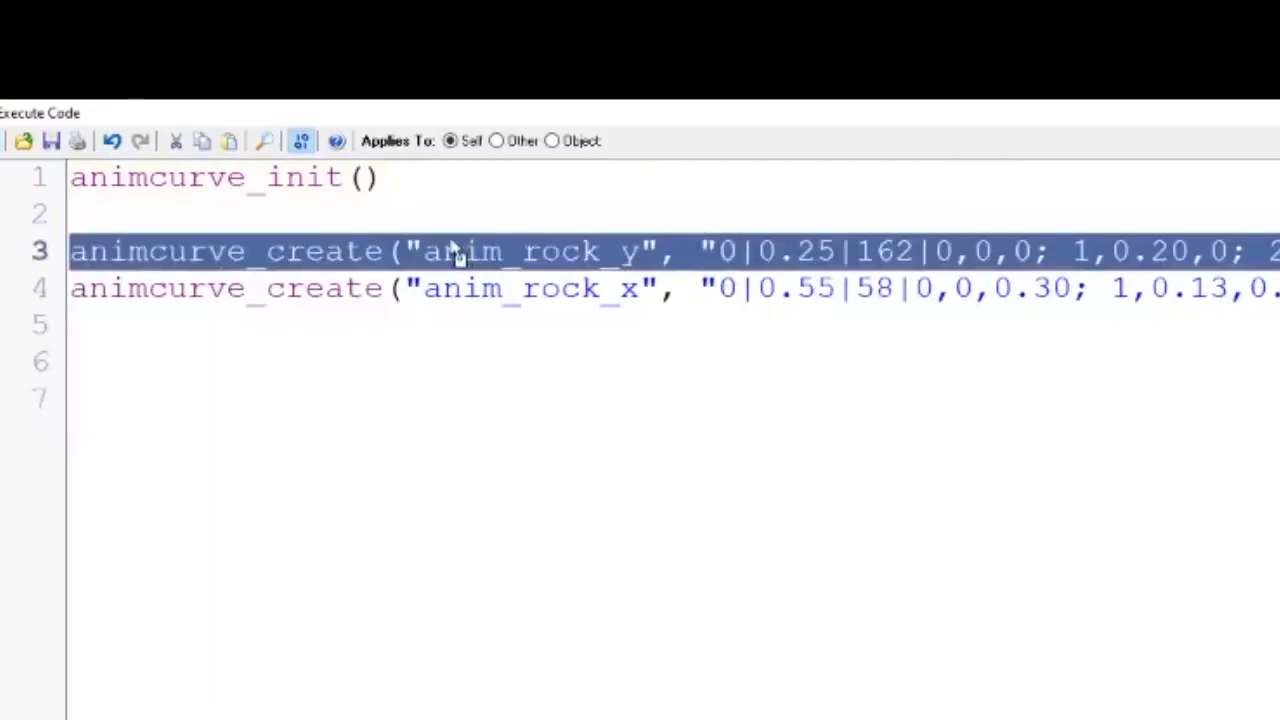
{"action": "left_click", "coordinate": [247, 251]}
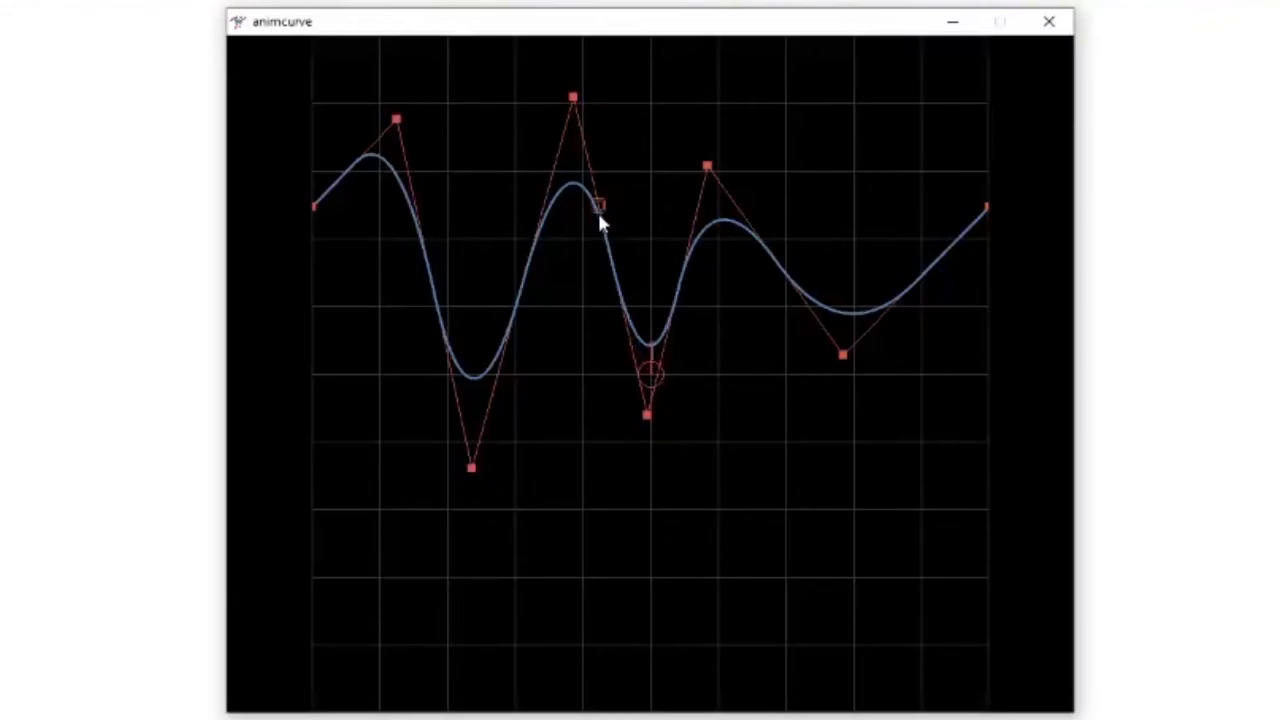
{"action": "right_click", "coordinate": [597, 210]}
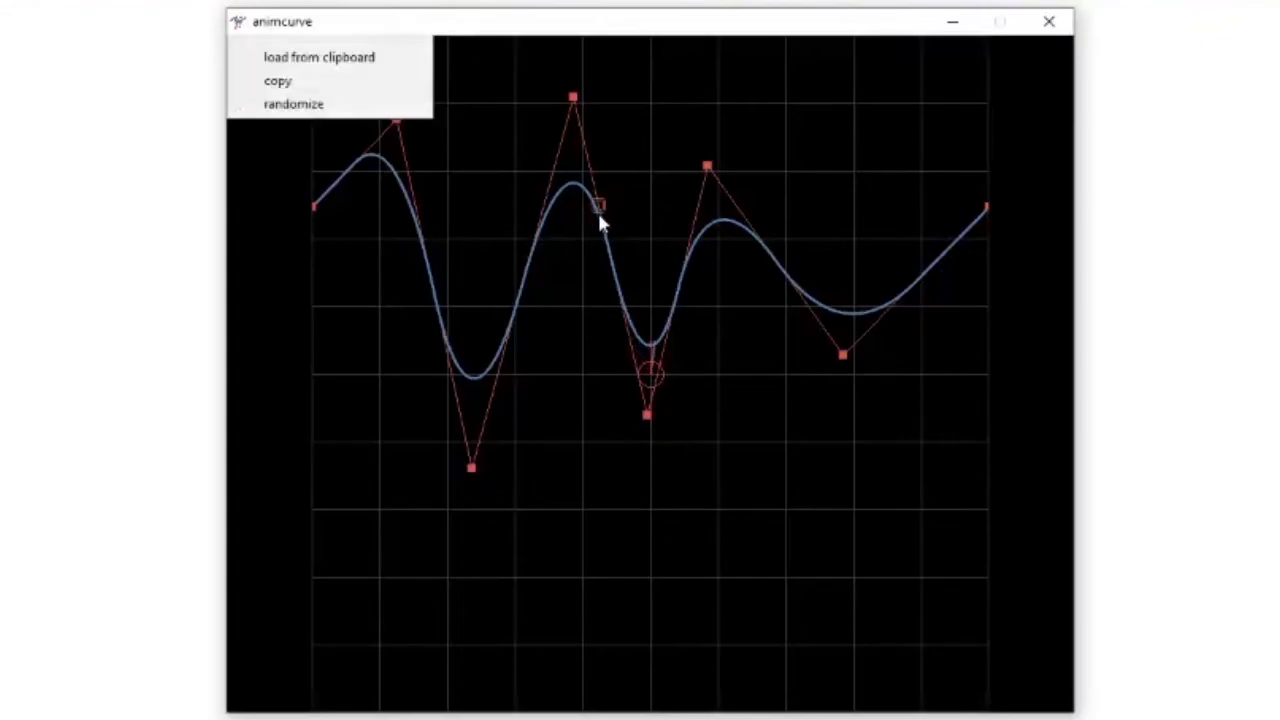
{"action": "left_click", "coordinate": [357, 58]}
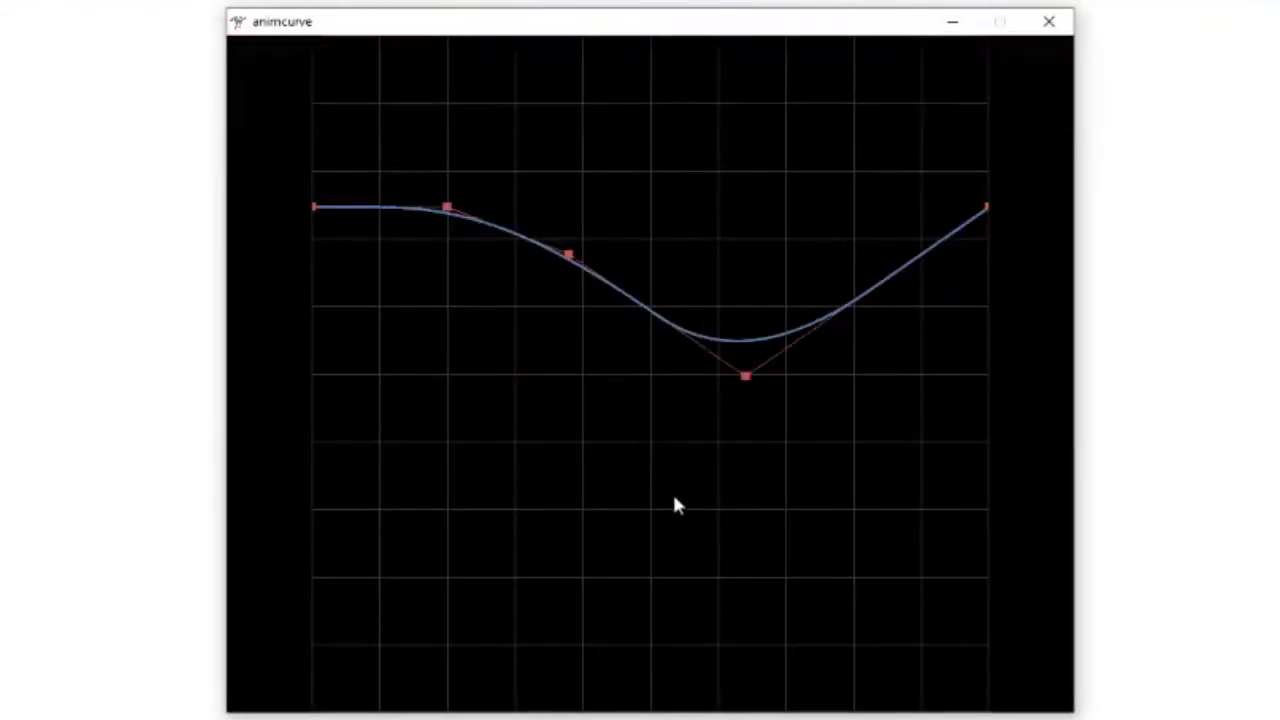
Load the anim_rock_x curve definition from the clipboard into the animcurve editor
{"action": "key", "text": "Tab"}
{"action": "key", "text": "Tab"}
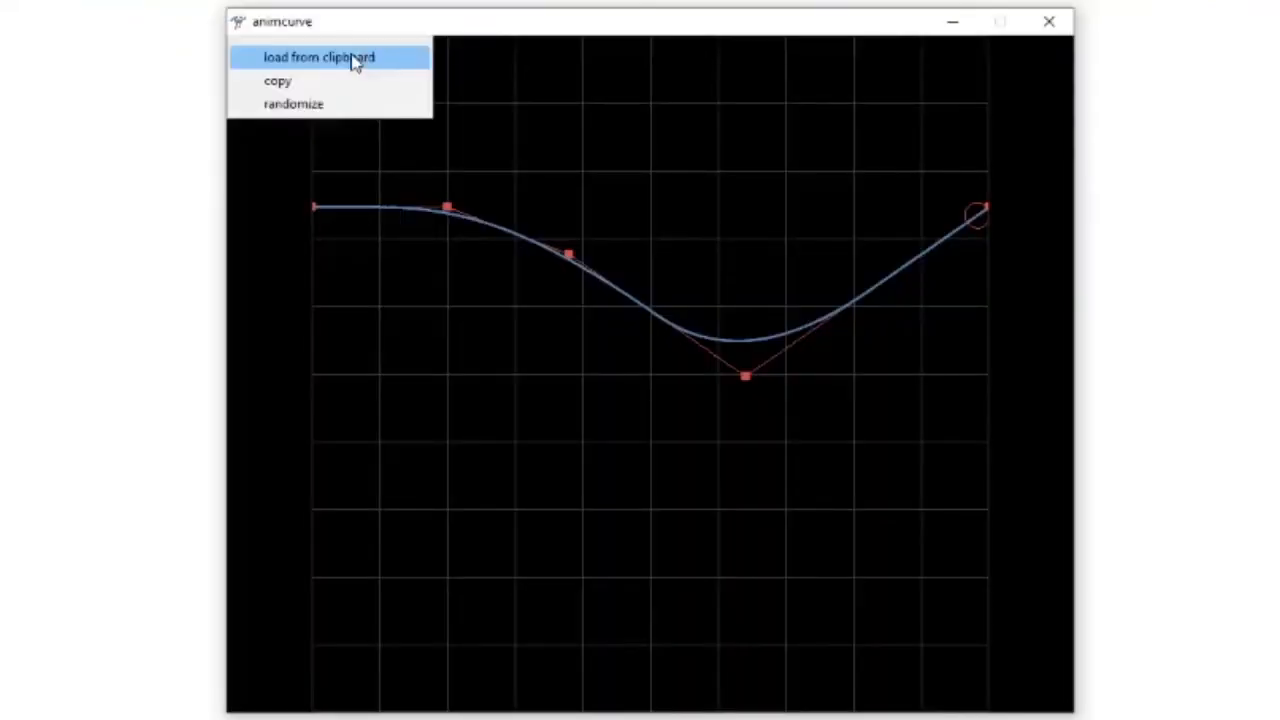
{"action": "left_click", "coordinate": [352, 60]}
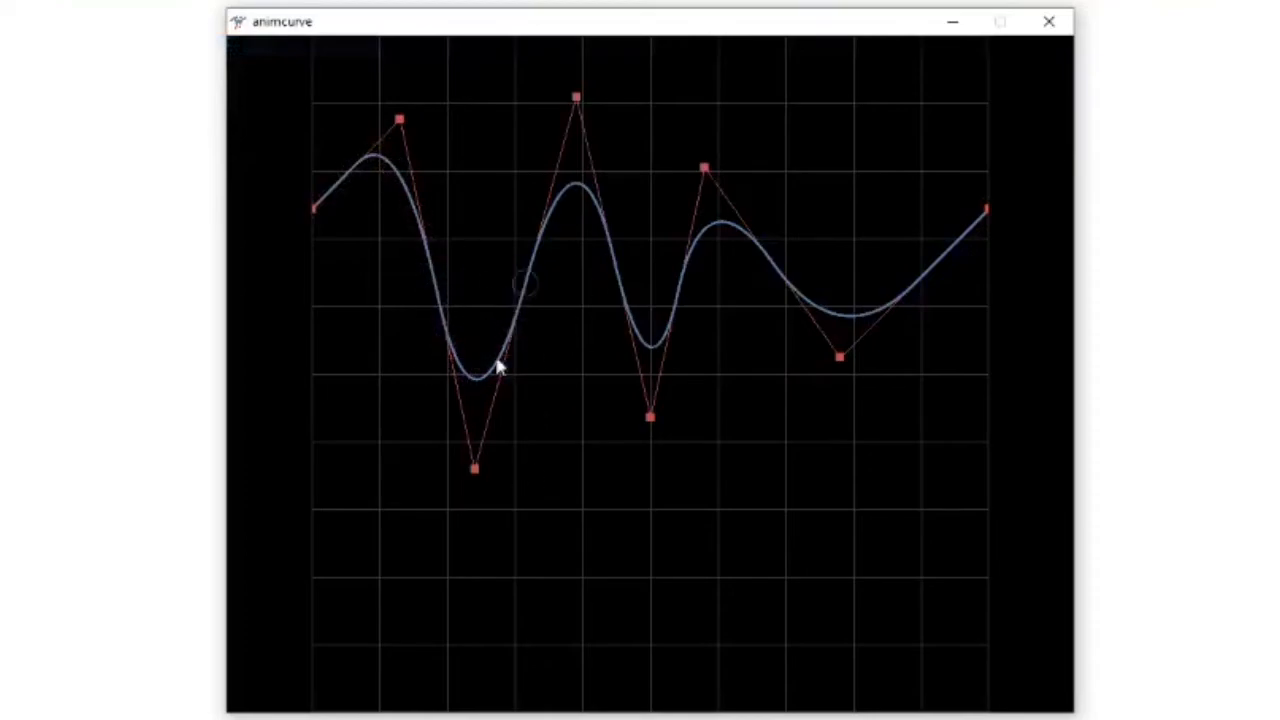
Accept the Main object's Create code and close the object's properties
{"action": "left_click", "coordinate": [24, 40]}
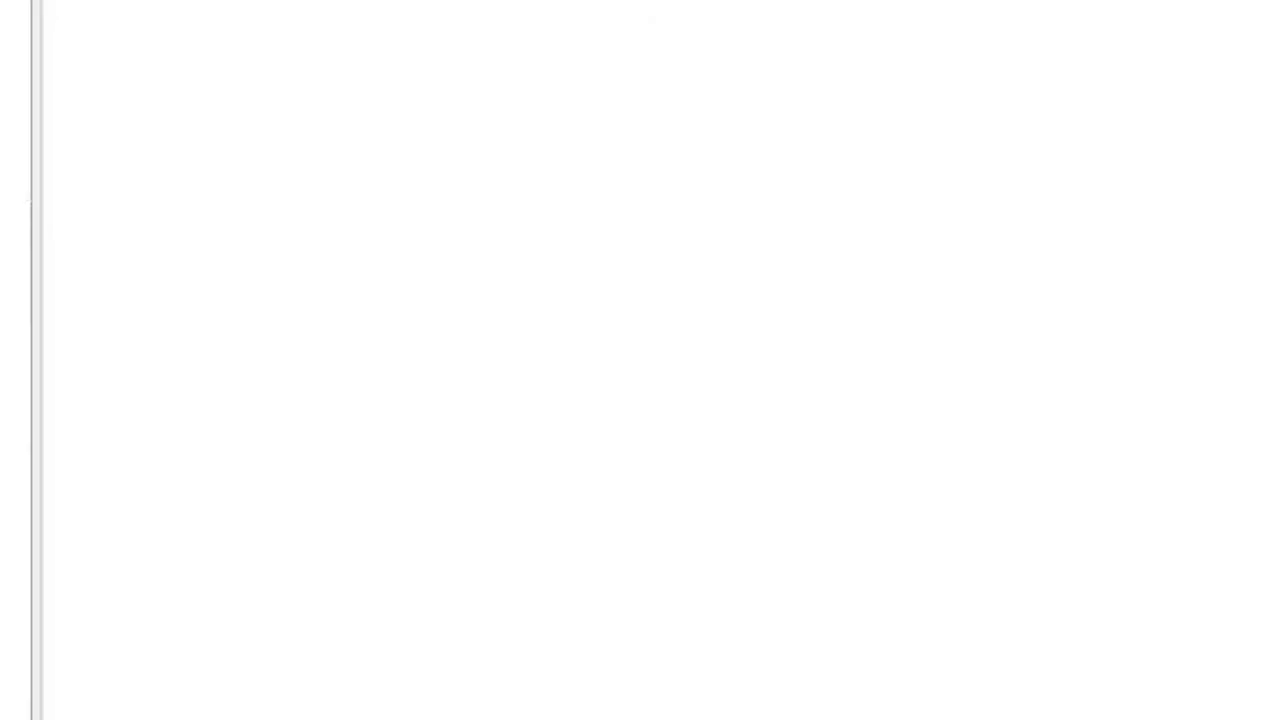
{"action": "left_click", "coordinate": [11, 42]}
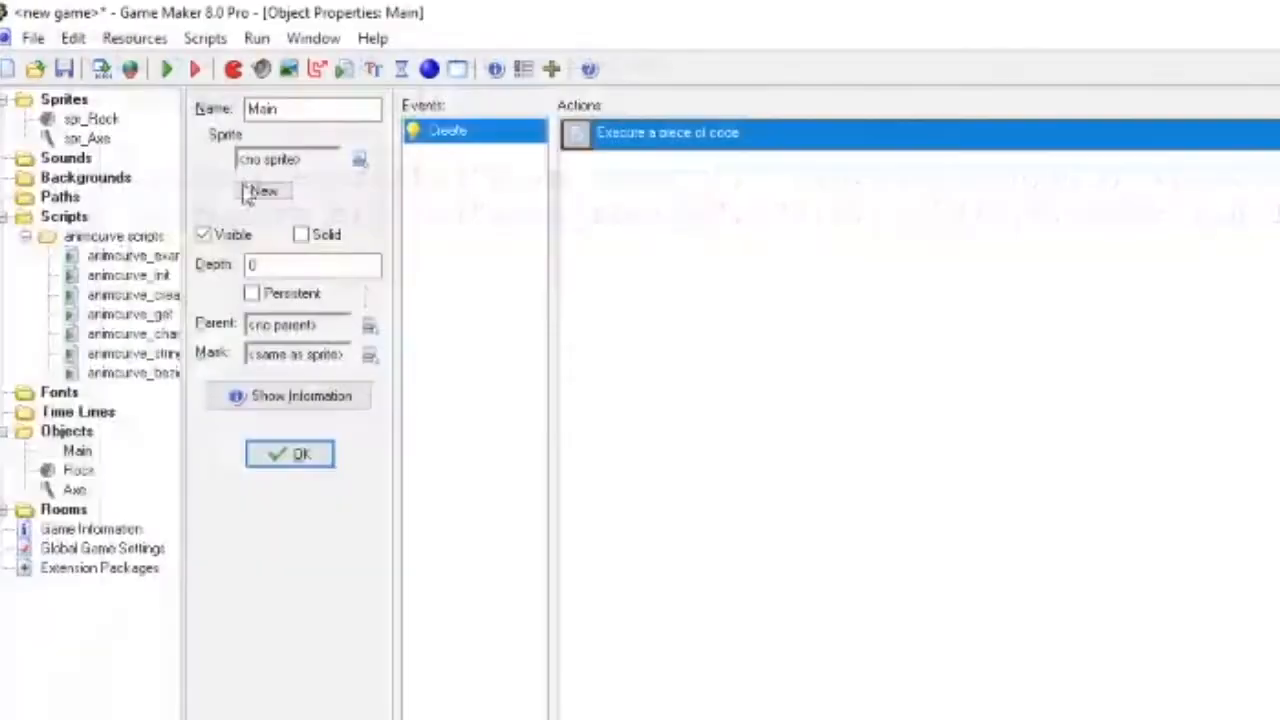
{"action": "left_click", "coordinate": [288, 454]}
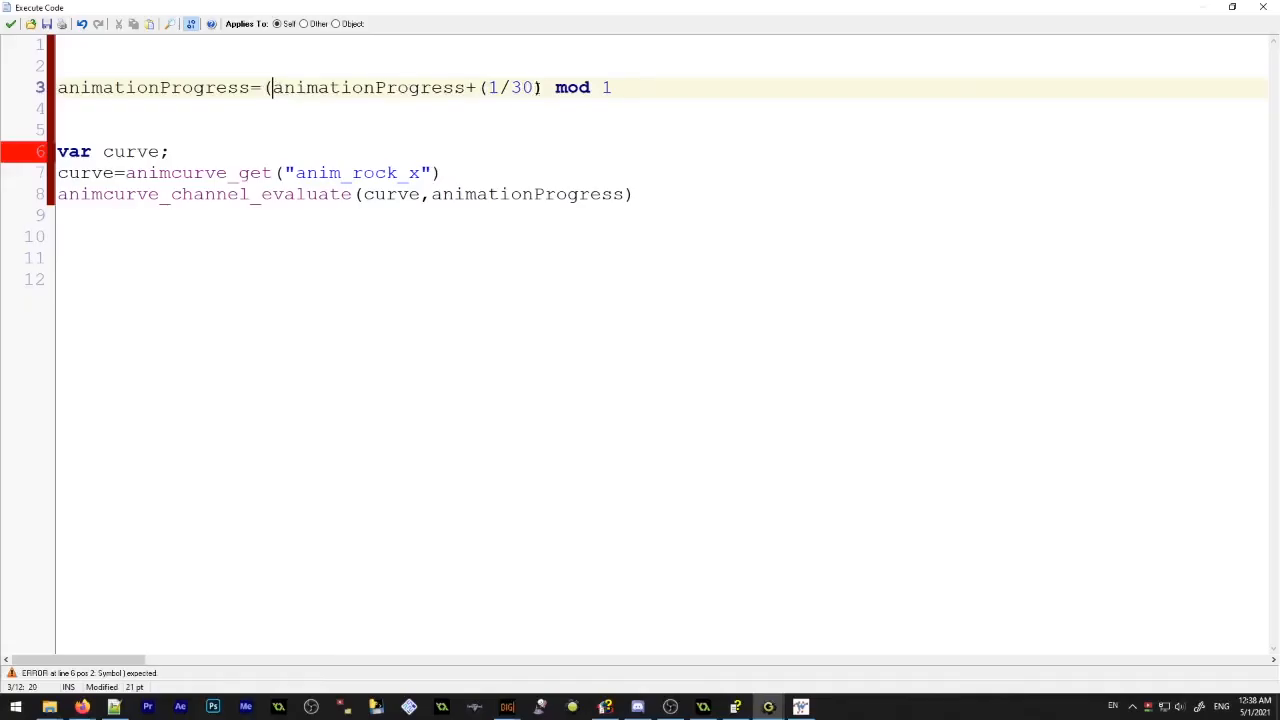
Go through the Axe object's animation code and accept it
{"action": "left_click", "coordinate": [551, 87]}
{"action": "left_click", "coordinate": [560, 151]}
{"action": "left_click", "coordinate": [506, 290]}
{"action": "left_click", "coordinate": [11, 24]}
Open room0 with Axe as the object to add, and run the game
{"action": "left_click", "coordinate": [10, 280]}
{"action": "double_click", "coordinate": [50, 290]}
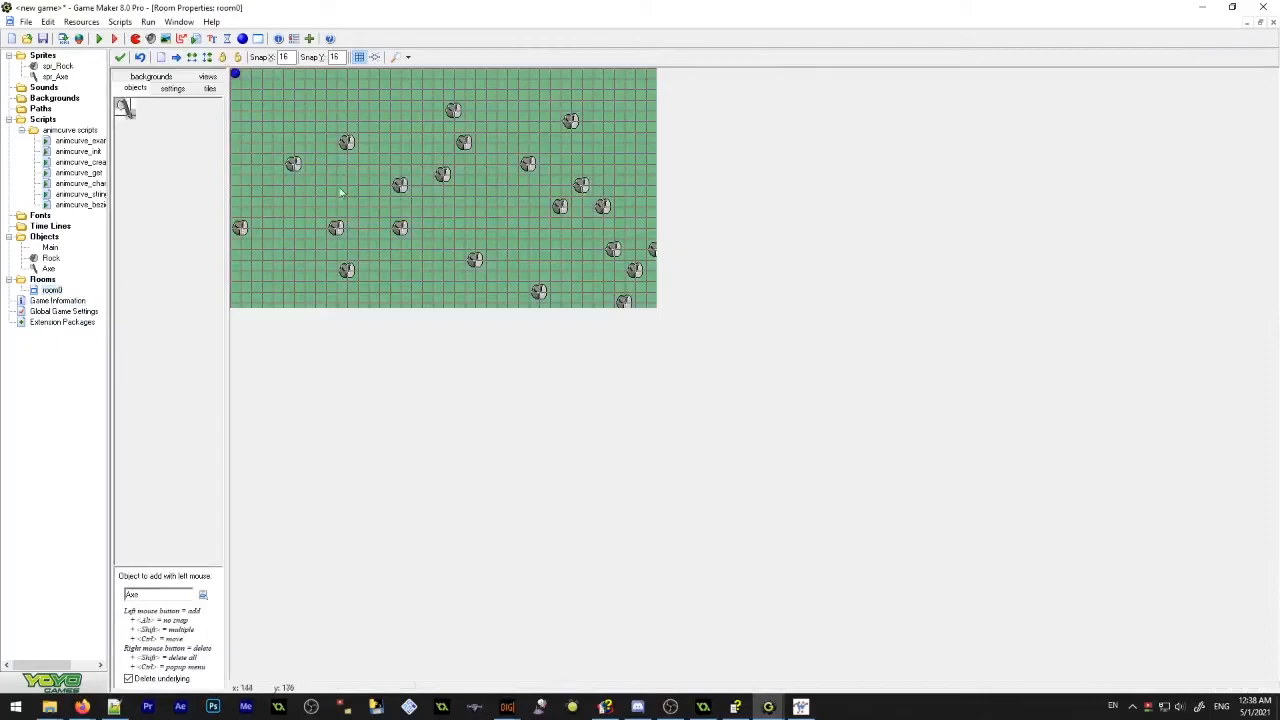
{"action": "left_click", "coordinate": [99, 39]}
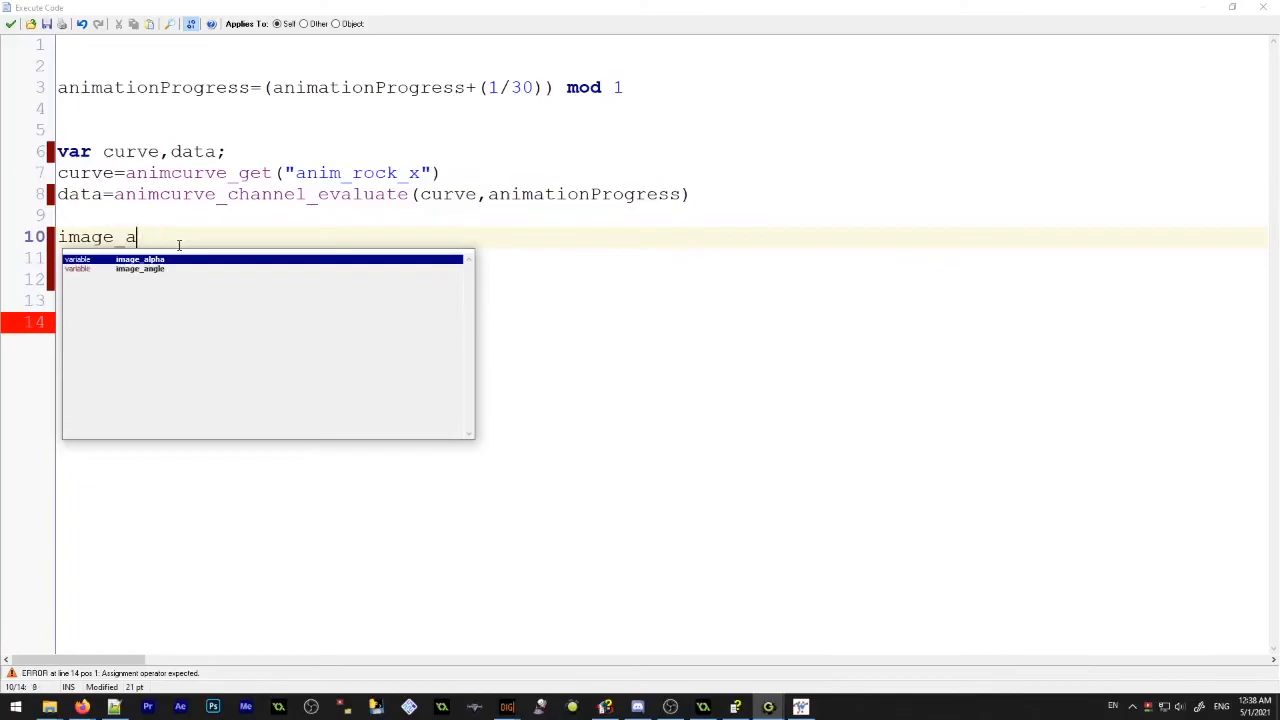
Complete the line image_angle=data in the Axe's End Step code, accept the code and run the game
{"action": "type", "text": "ngle=data"}
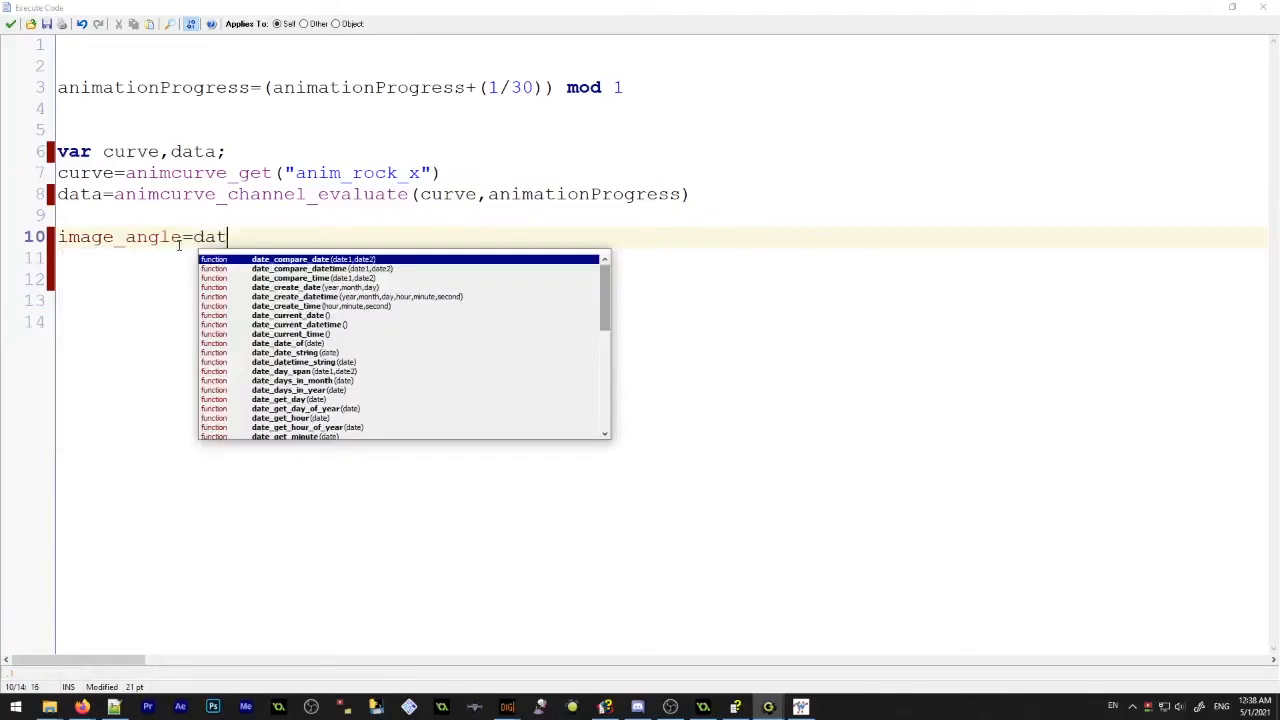
{"action": "left_click", "coordinate": [12, 24]}
{"action": "key", "text": "F5"}
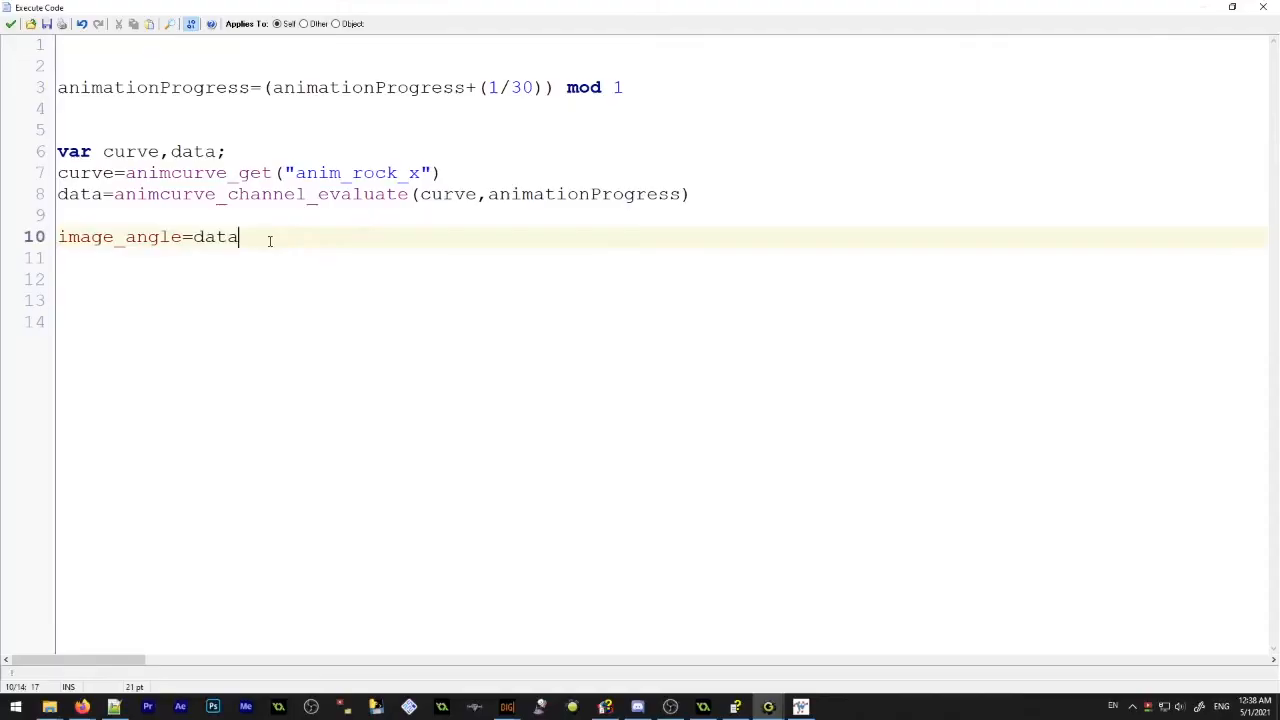
Insert a new line starting with data above image_angle=data in the Axe's End Step code
{"action": "key", "text": "Up"}
{"action": "key", "text": "Return"}
{"action": "key", "text": "Up"}
{"action": "type", "text": "data"}
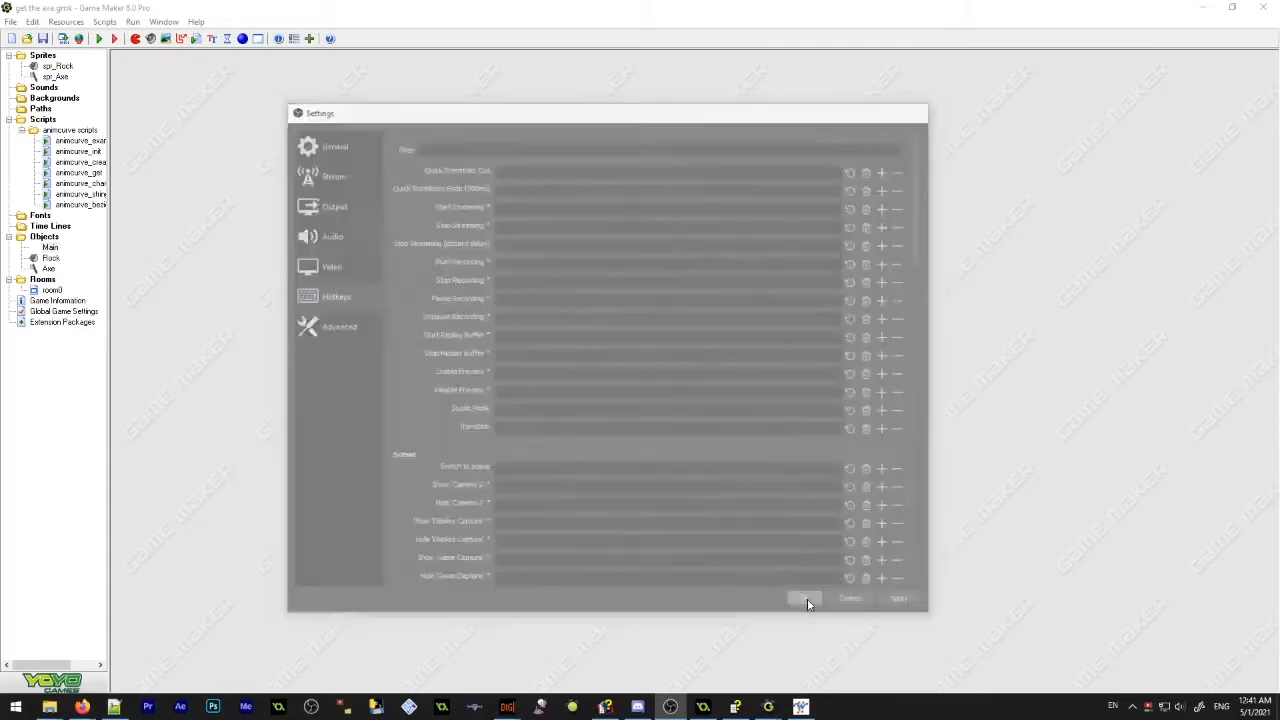
Accept the open hotkey settings, and open the Main and Rock objects' properties and the code action
{"action": "left_click", "coordinate": [808, 602]}
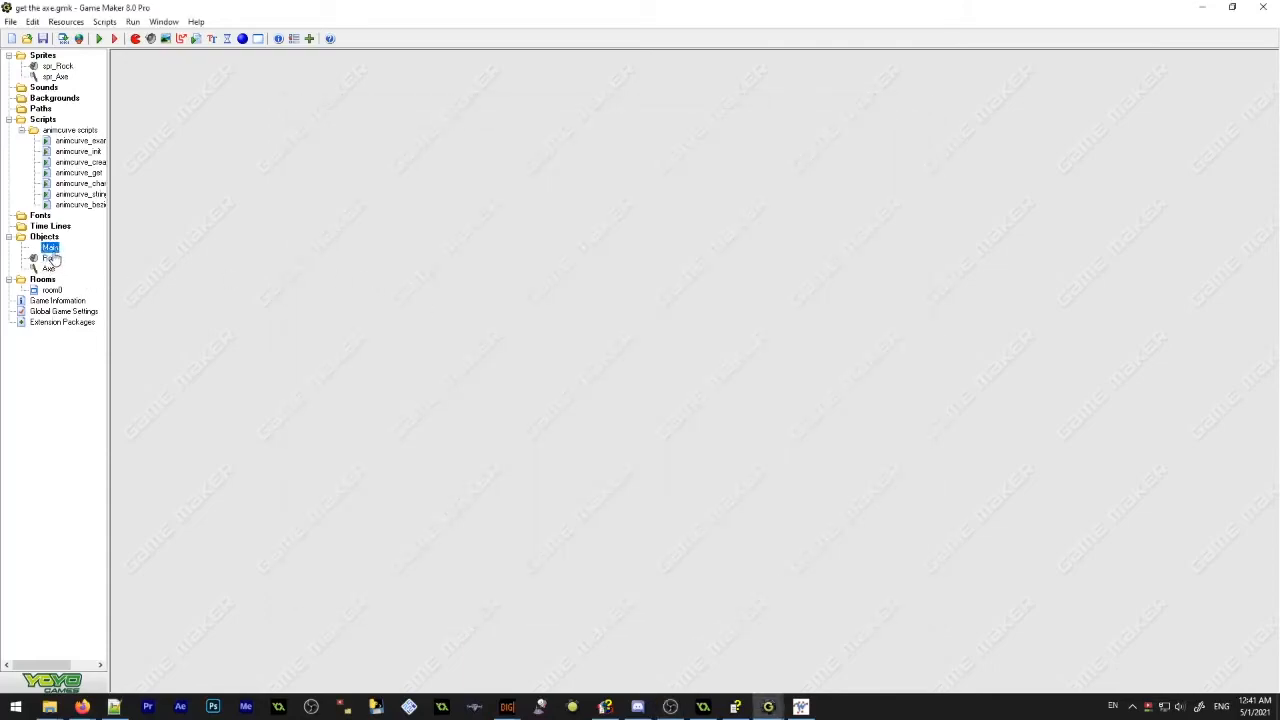
{"action": "double_click", "coordinate": [50, 247]}
{"action": "double_click", "coordinate": [48, 258]}
{"action": "left_click", "coordinate": [330, 157]}
{"action": "double_click", "coordinate": [440, 150]}
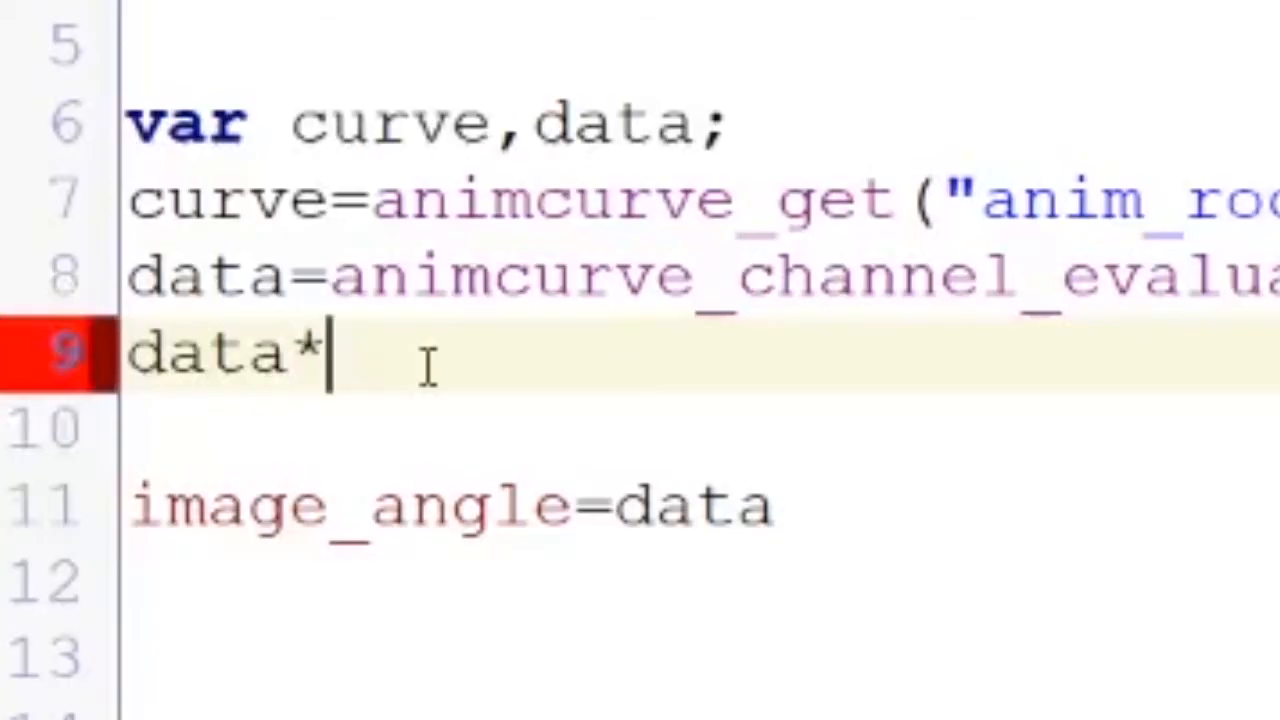
Complete the data*= line above image_angle=data with a factor of 60 and replace the factor with 90
{"action": "type", "text": "=60"}
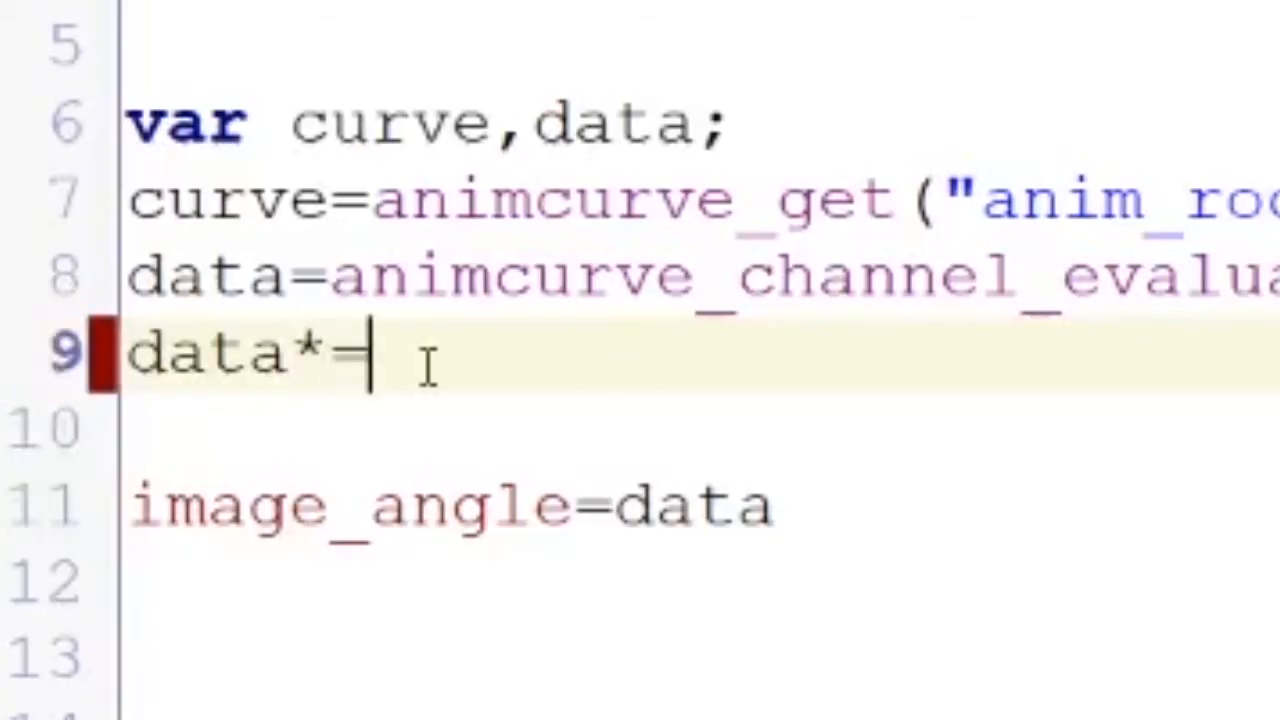
{"action": "key", "text": "BackSpace"}
{"action": "key", "text": "BackSpace"}
{"action": "type", "text": "90"}
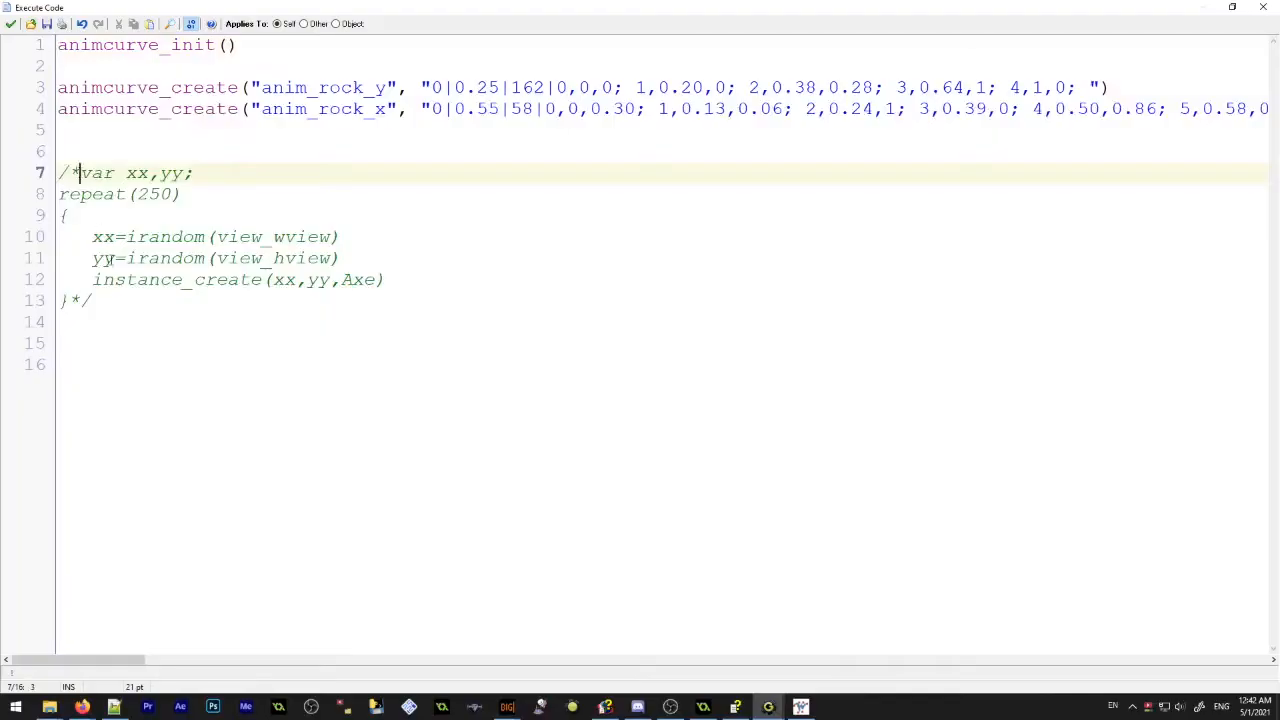
Finish editing the code and run the get the axe.gmk game
{"action": "key", "text": "Delete"}
{"action": "key", "text": "Delete"}
{"action": "left_click", "coordinate": [101, 303]}
{"action": "key", "text": "BackSpace"}
{"action": "key", "text": "BackSpace"}
{"action": "left_click", "coordinate": [11, 24]}
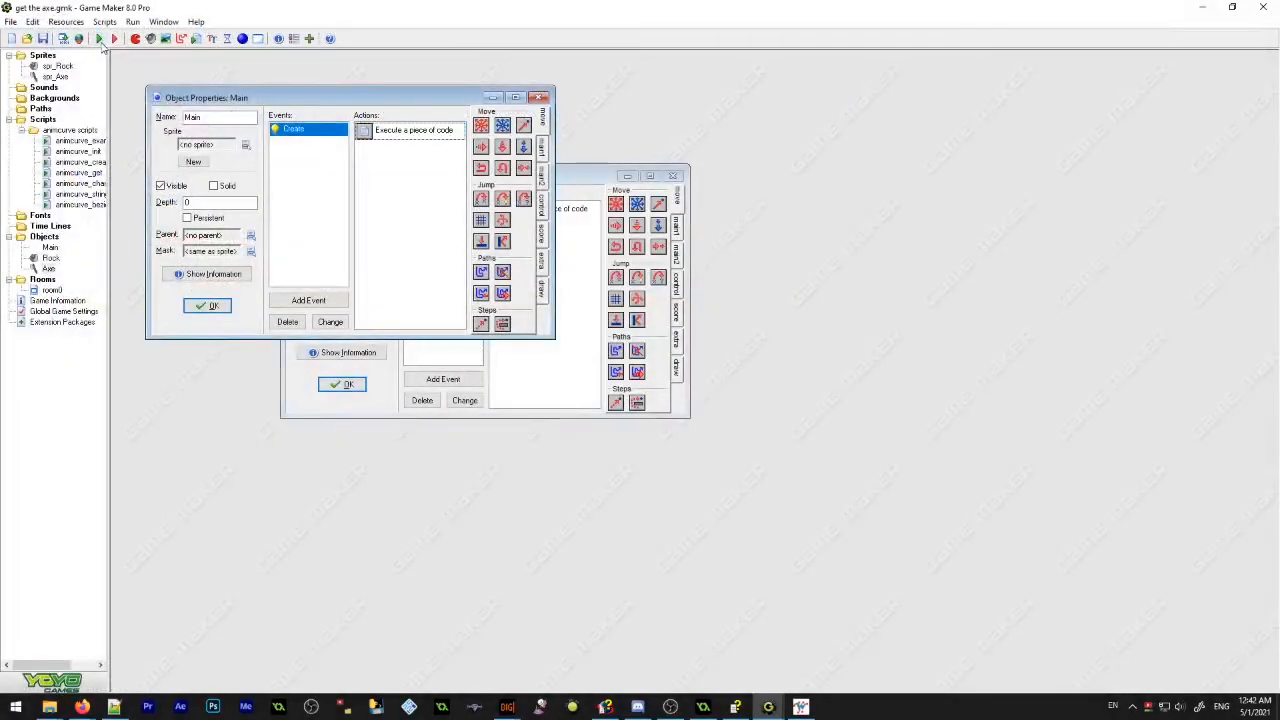
{"action": "left_click", "coordinate": [101, 38]}
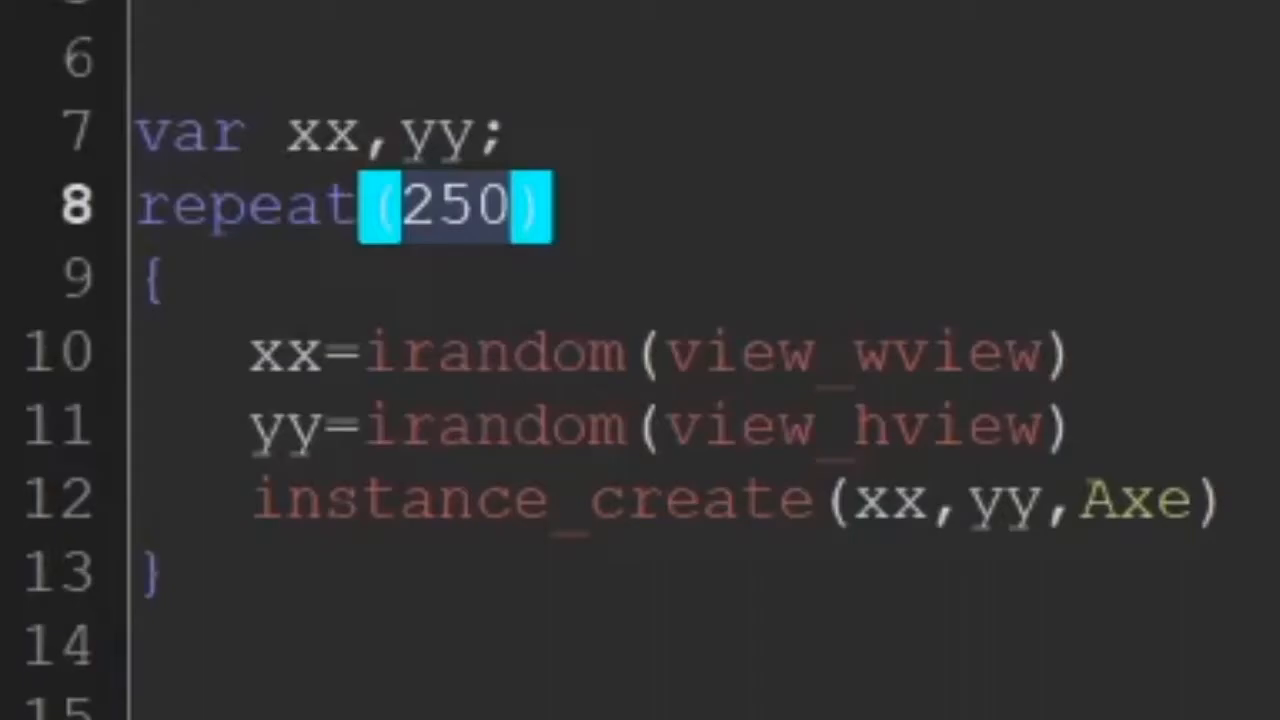
Set the repeat count of the Axe-creating loop to 69 in the GameMaker Studio project and run the game
{"action": "type", "text": "69"}
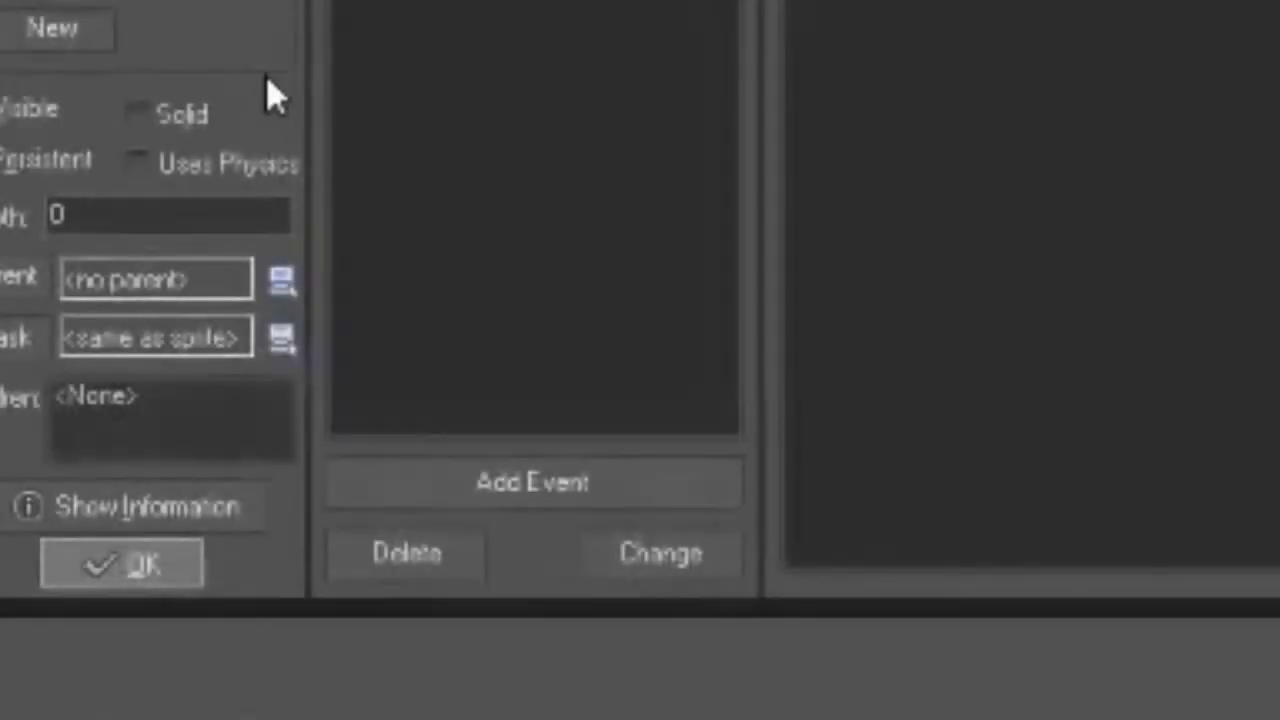
{"action": "key", "text": "F5"}
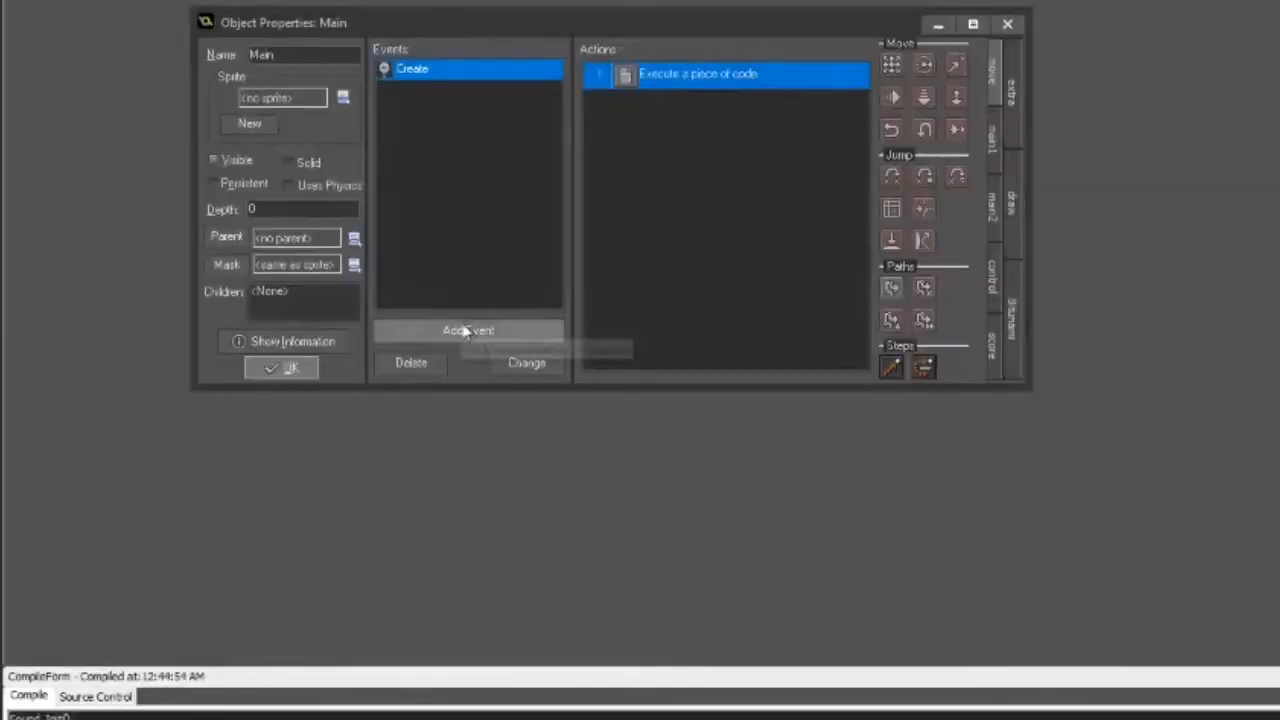
Add an End Step event to the Main object and give it an Execute Code action
{"action": "left_click", "coordinate": [468, 330]}
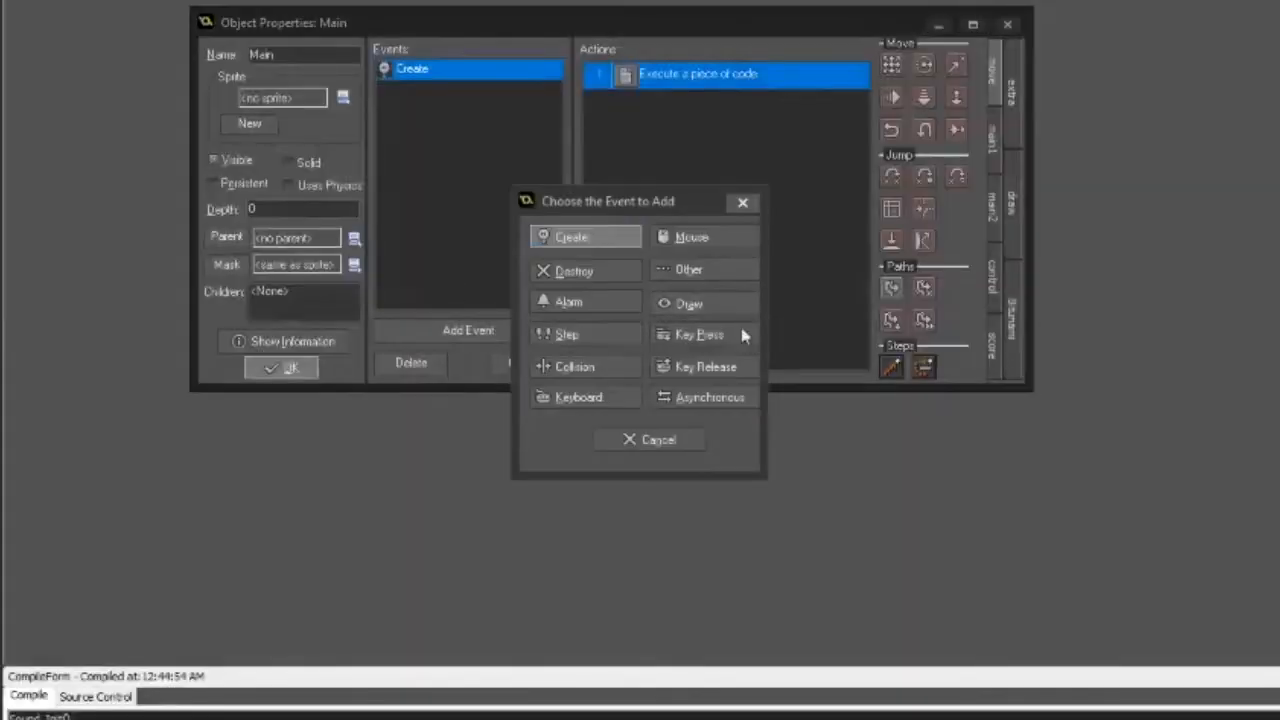
{"action": "left_click", "coordinate": [615, 340]}
{"action": "left_click", "coordinate": [684, 393]}
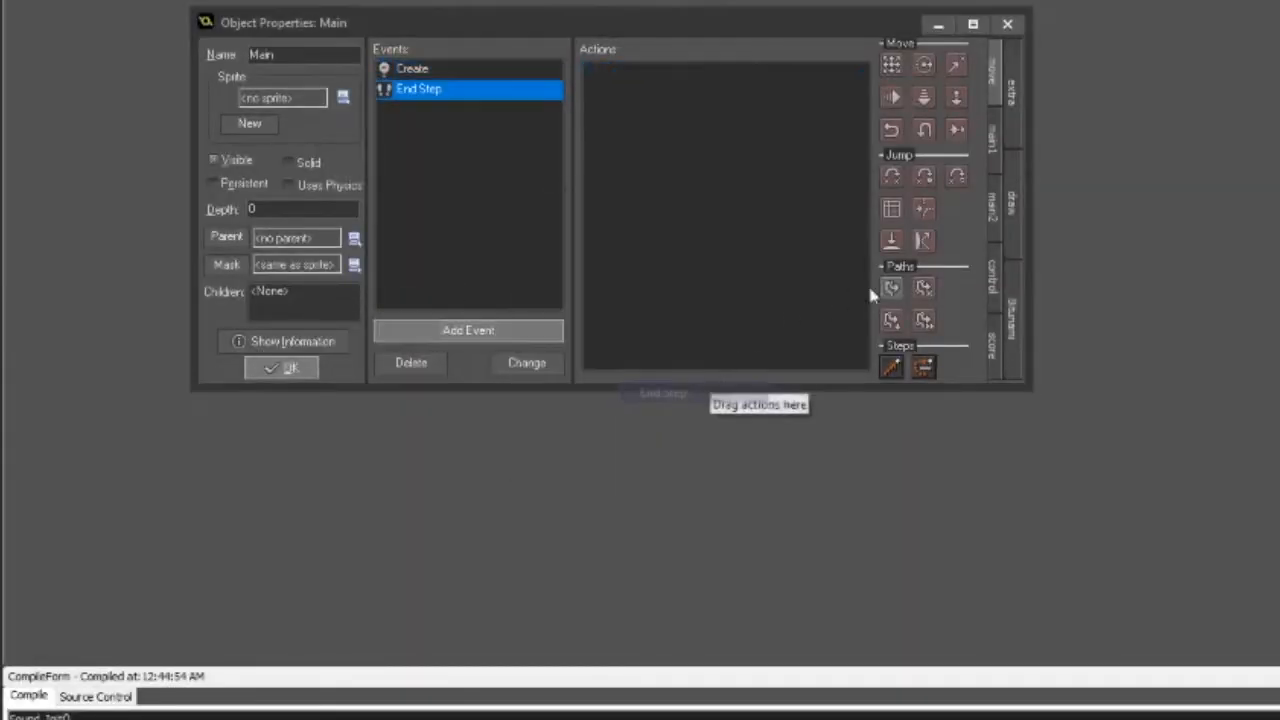
{"action": "left_click", "coordinate": [991, 272]}
{"action": "left_click_drag", "start_coordinate": [891, 256], "coordinate": [700, 90]}
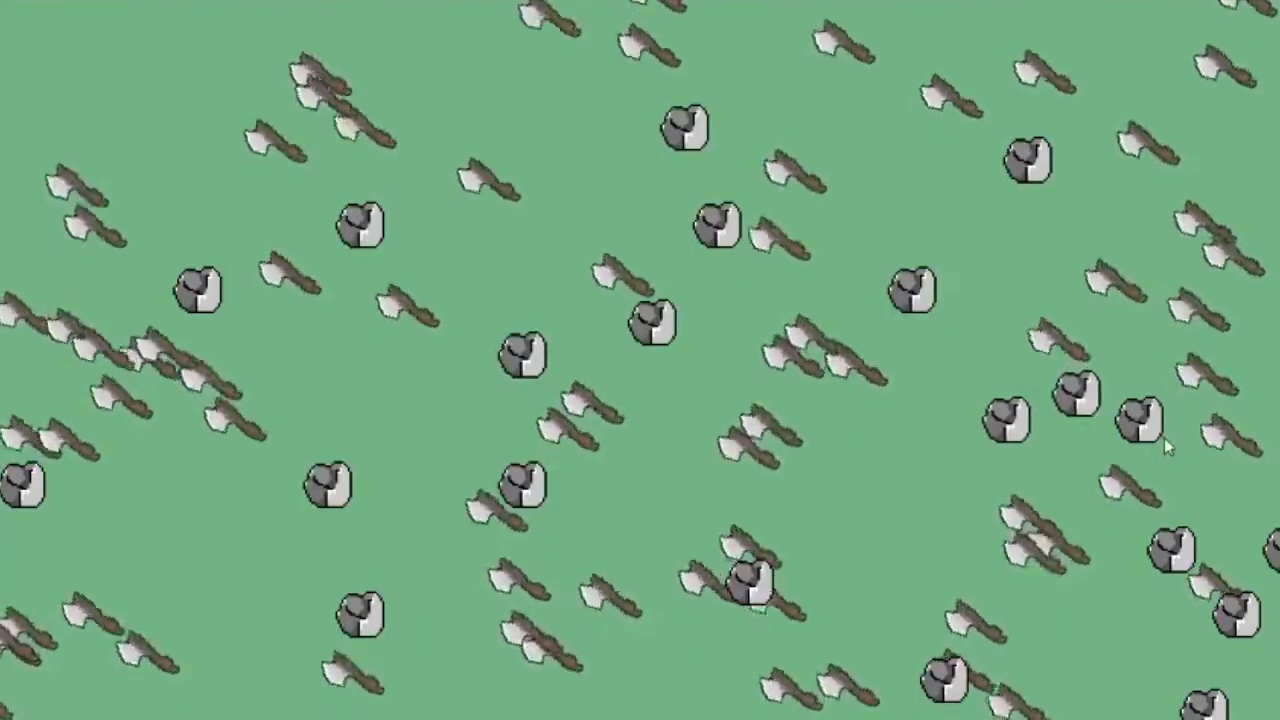
Switch to the animcurve editor and move the sixth control point down and the seventh up to form a nearly straight rise
{"action": "key", "text": "alt+Tab"}
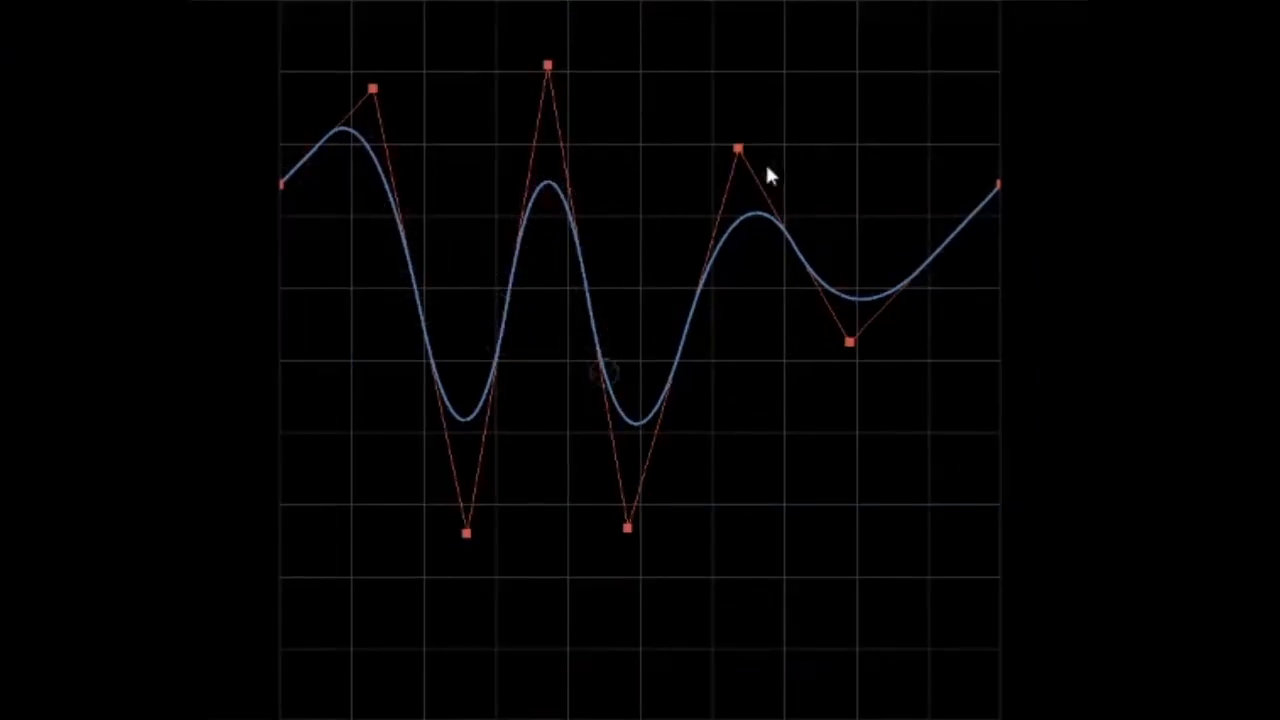
{"action": "left_click_drag", "start_coordinate": [737, 149], "coordinate": [735, 373]}
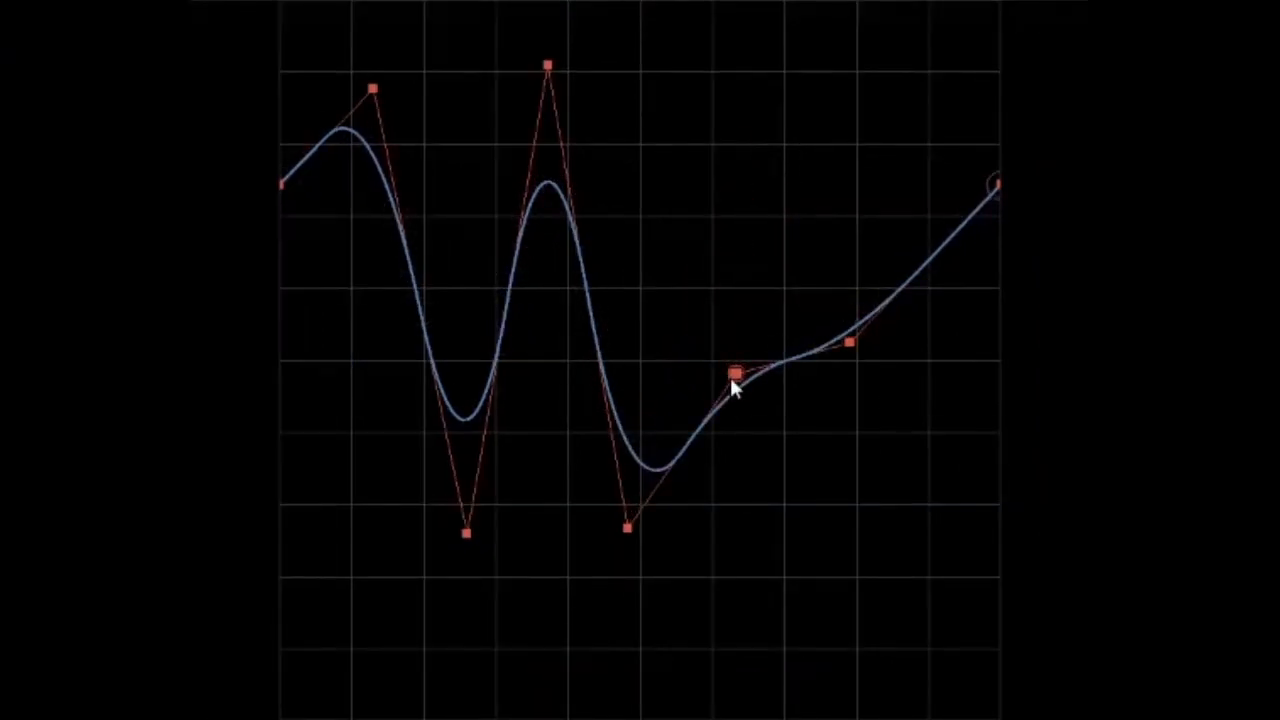
{"action": "key", "text": "v"}
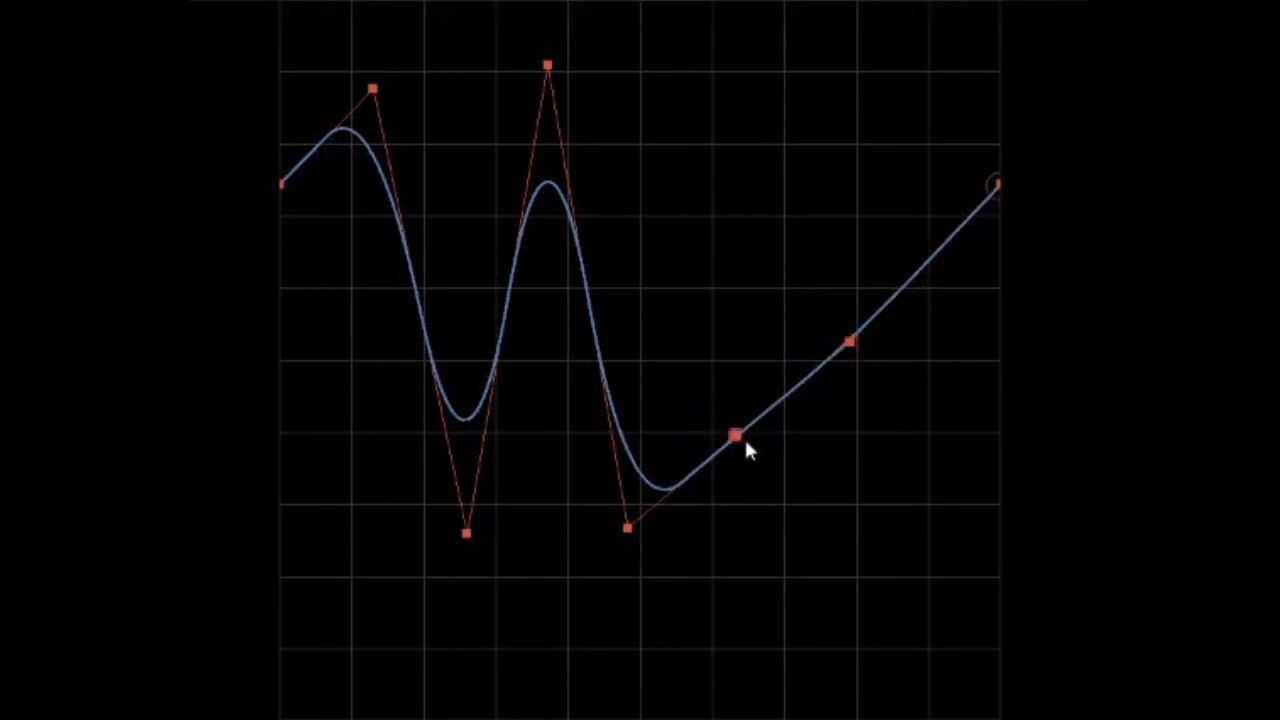
{"action": "left_click_drag", "start_coordinate": [739, 434], "coordinate": [739, 397]}
{"action": "left_click_drag", "start_coordinate": [849, 343], "coordinate": [849, 291]}
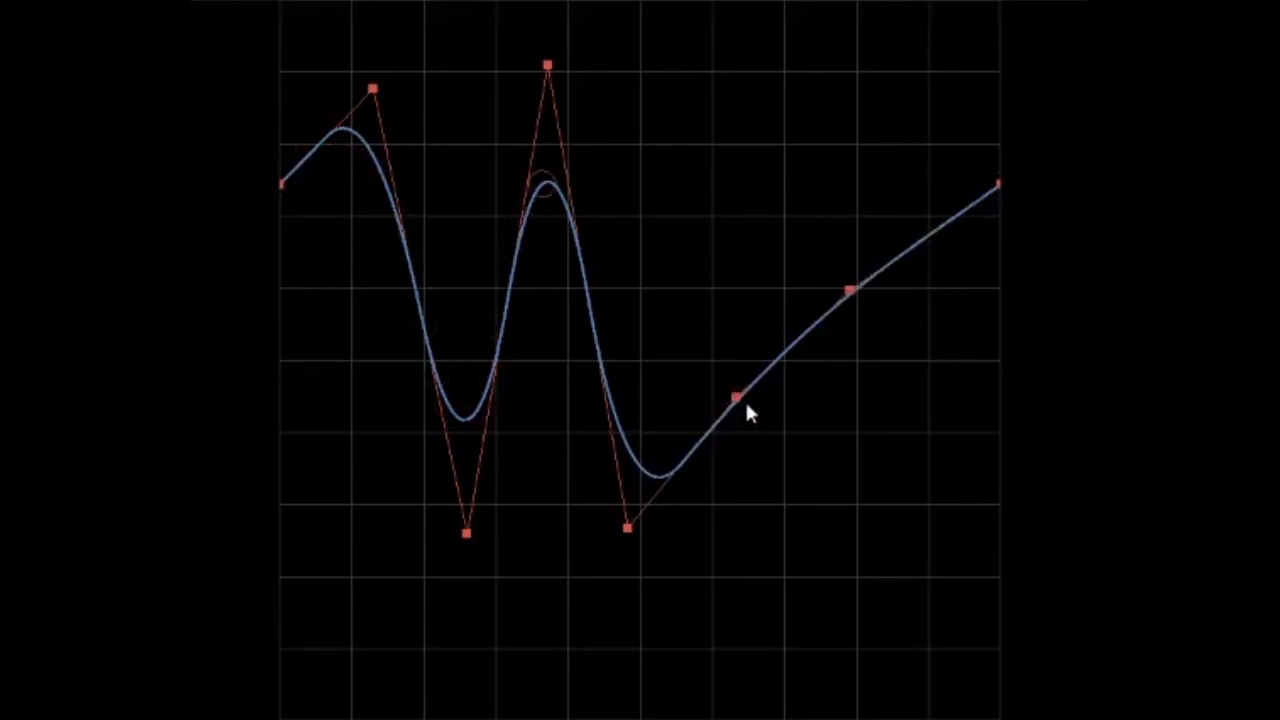
{"action": "left_click_drag", "start_coordinate": [746, 404], "coordinate": [745, 417]}
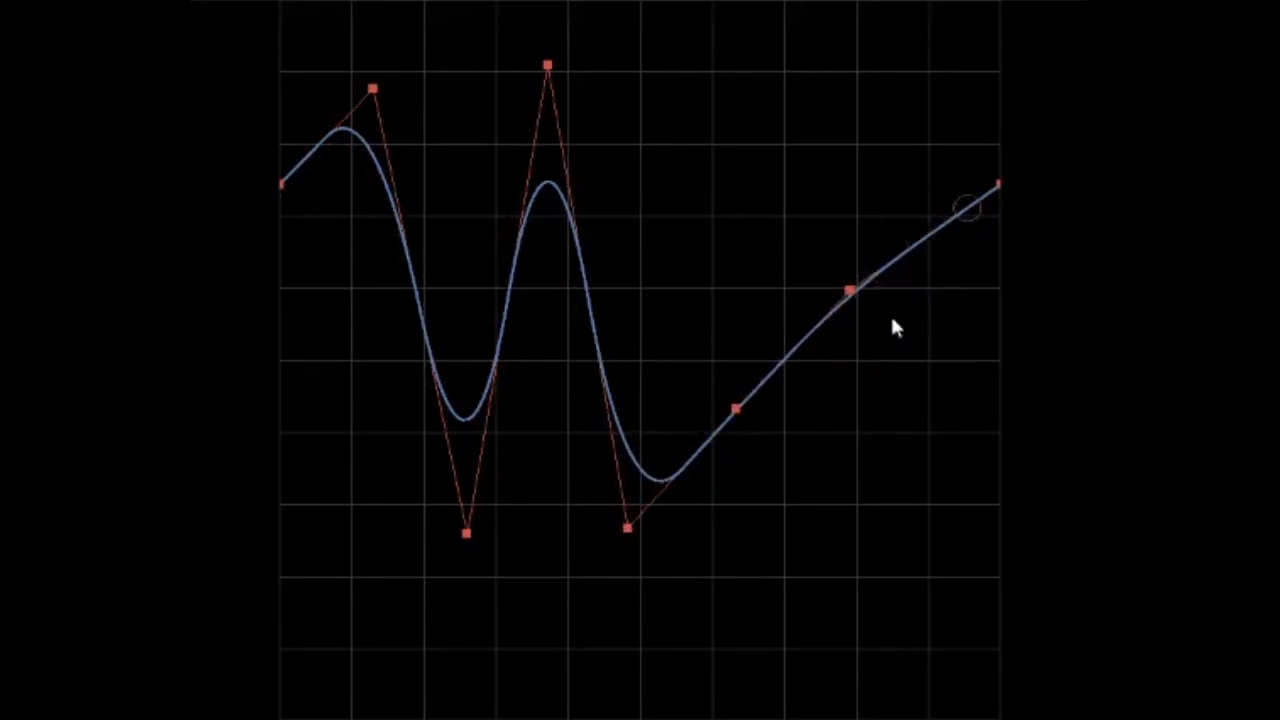
Move the fourth control point along one axis at a time, and place it lower on a grid intersection
{"action": "key", "text": "v"}
{"action": "key", "text": "m"}
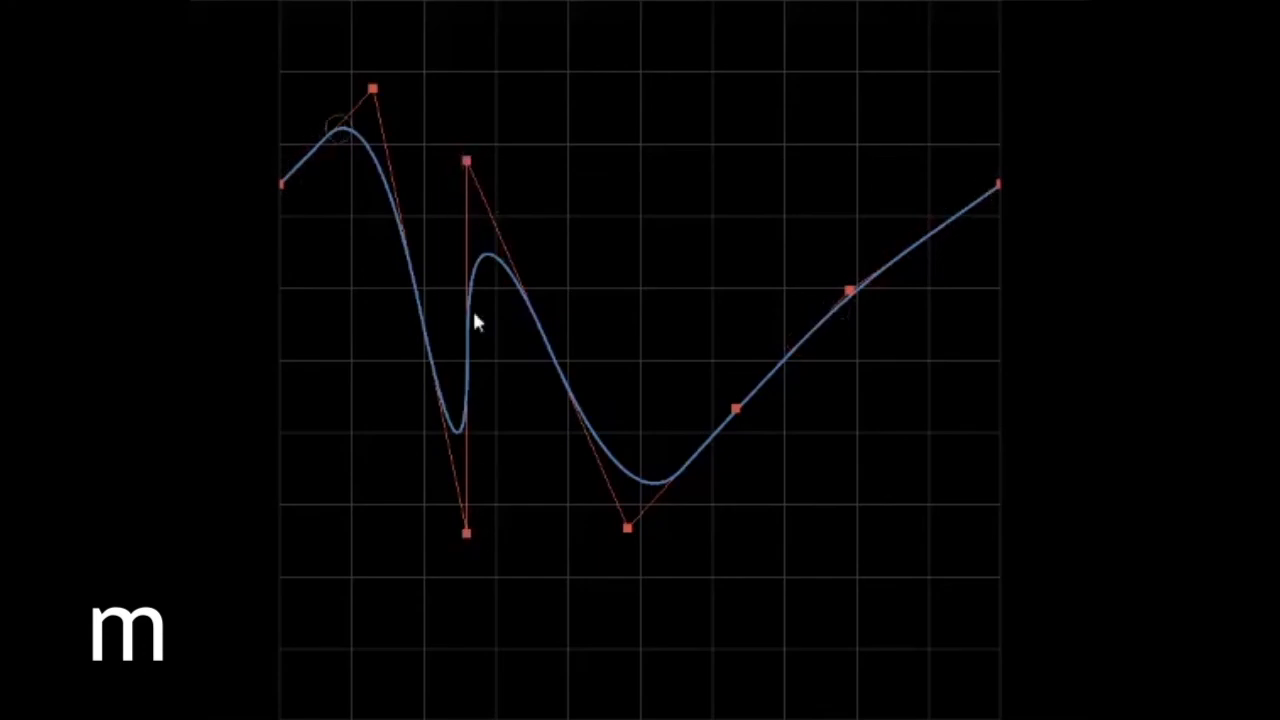
{"action": "key", "text": "m"}
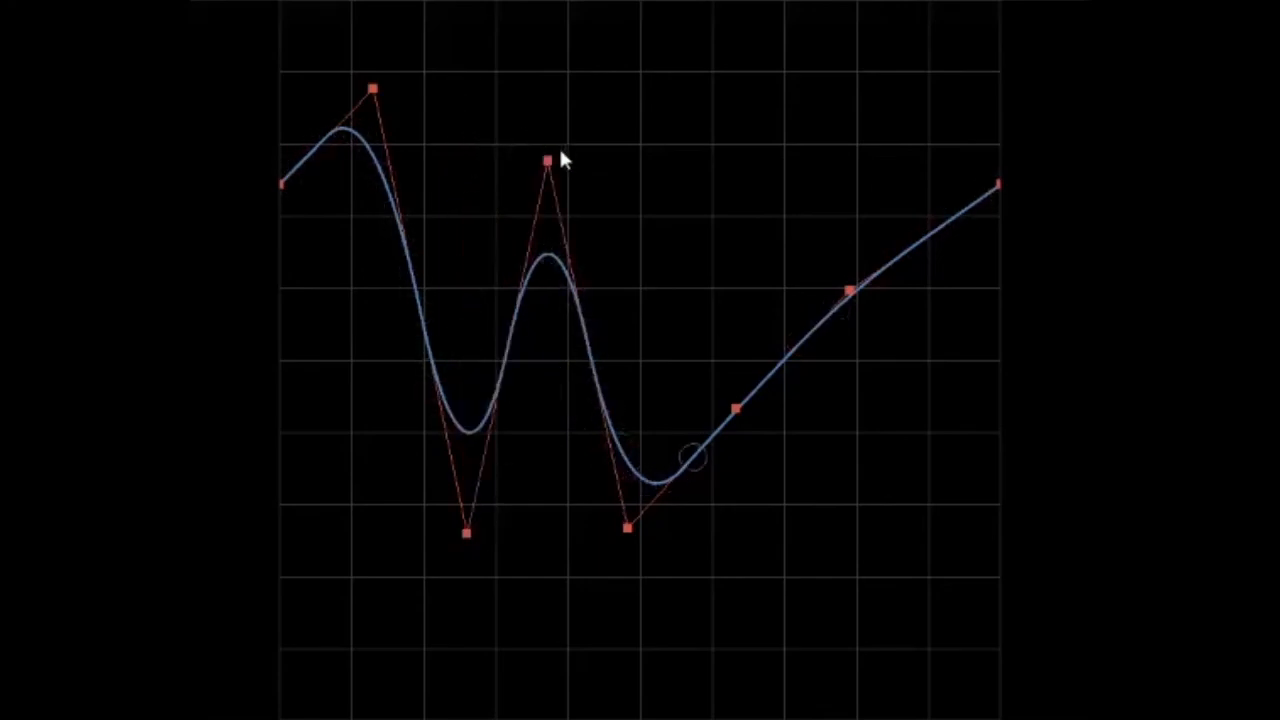
{"action": "left_click_drag", "start_coordinate": [560, 151], "coordinate": [706, 151]}
{"action": "left_click_drag", "start_coordinate": [548, 163], "coordinate": [571, 221]}
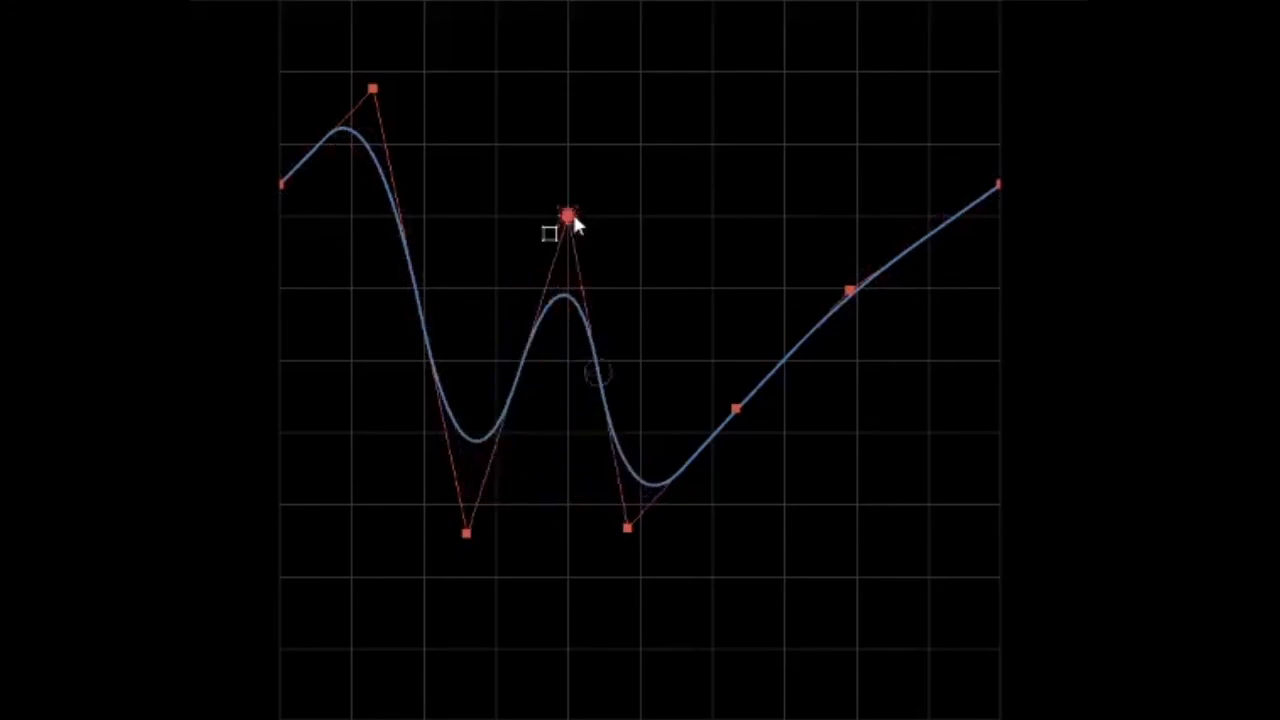
Snap the fifth, sixth, seventh and third control points of the curve to nearby grid intersections
{"action": "left_click_drag", "start_coordinate": [626, 524], "coordinate": [648, 505]}
{"action": "left_click_drag", "start_coordinate": [736, 409], "coordinate": [712, 218]}
{"action": "left_click_drag", "start_coordinate": [849, 291], "coordinate": [860, 400]}
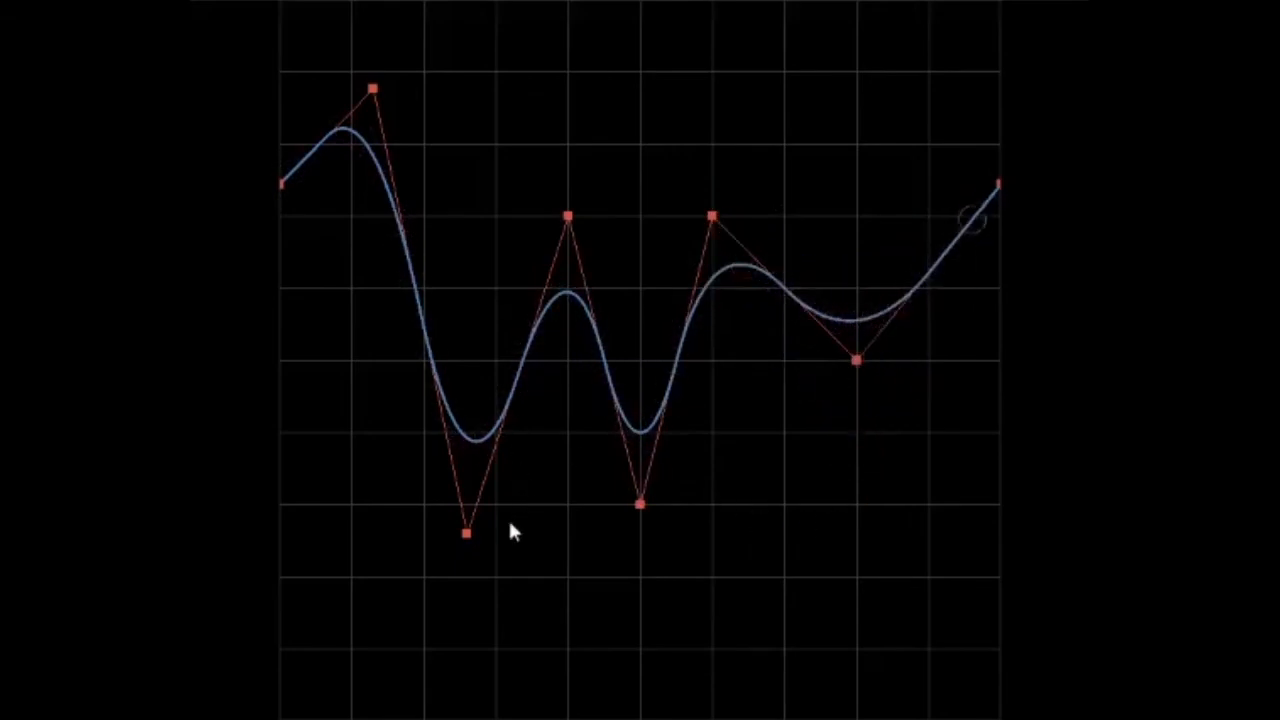
{"action": "left_click_drag", "start_coordinate": [466, 533], "coordinate": [424, 431]}
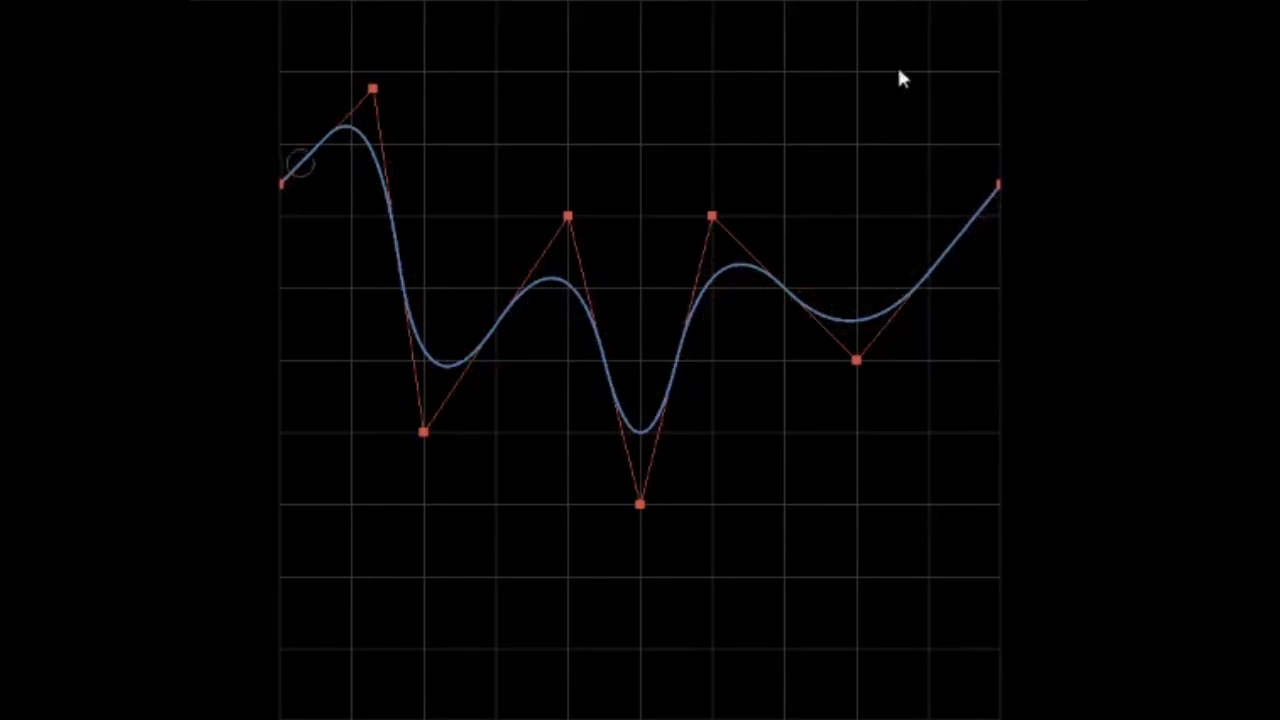
Move the sixth control point two grid lines up, the seventh three down and the third two up, vertically only
{"action": "left_click_drag", "start_coordinate": [713, 218], "coordinate": [711, 74]}
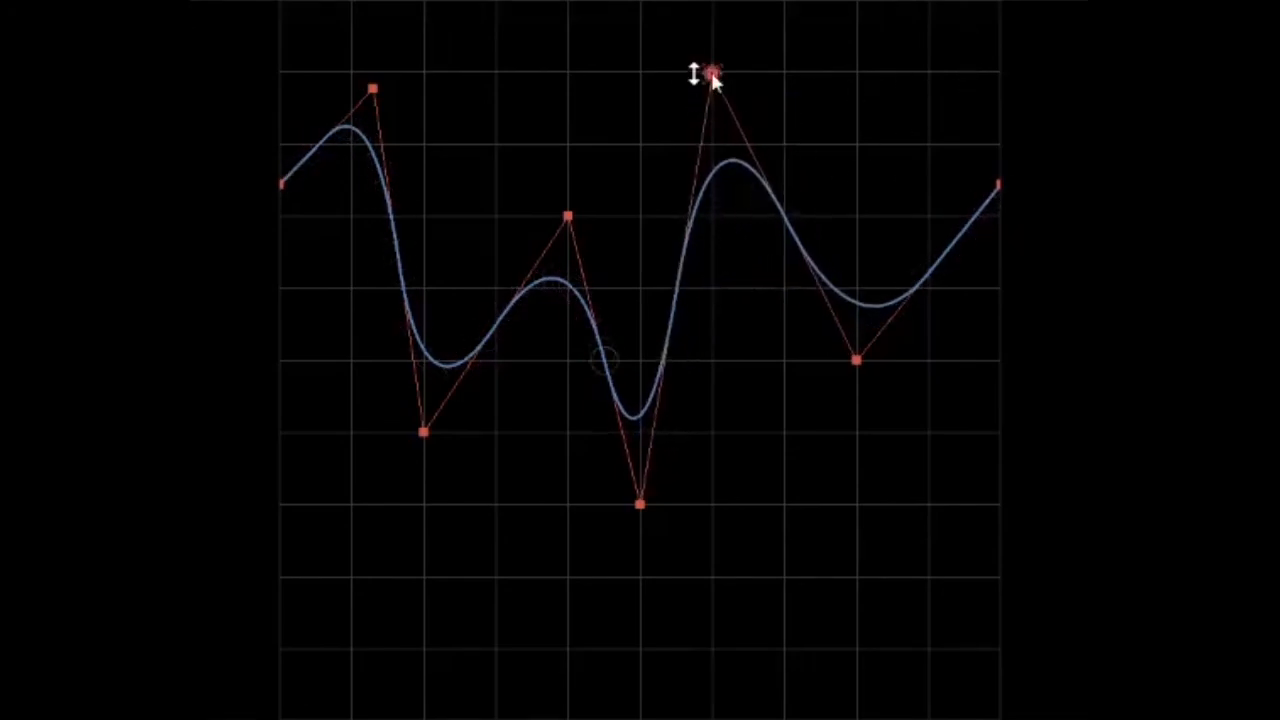
{"action": "left_click_drag", "start_coordinate": [857, 360], "coordinate": [857, 575]}
{"action": "left_click_drag", "start_coordinate": [424, 431], "coordinate": [424, 287]}
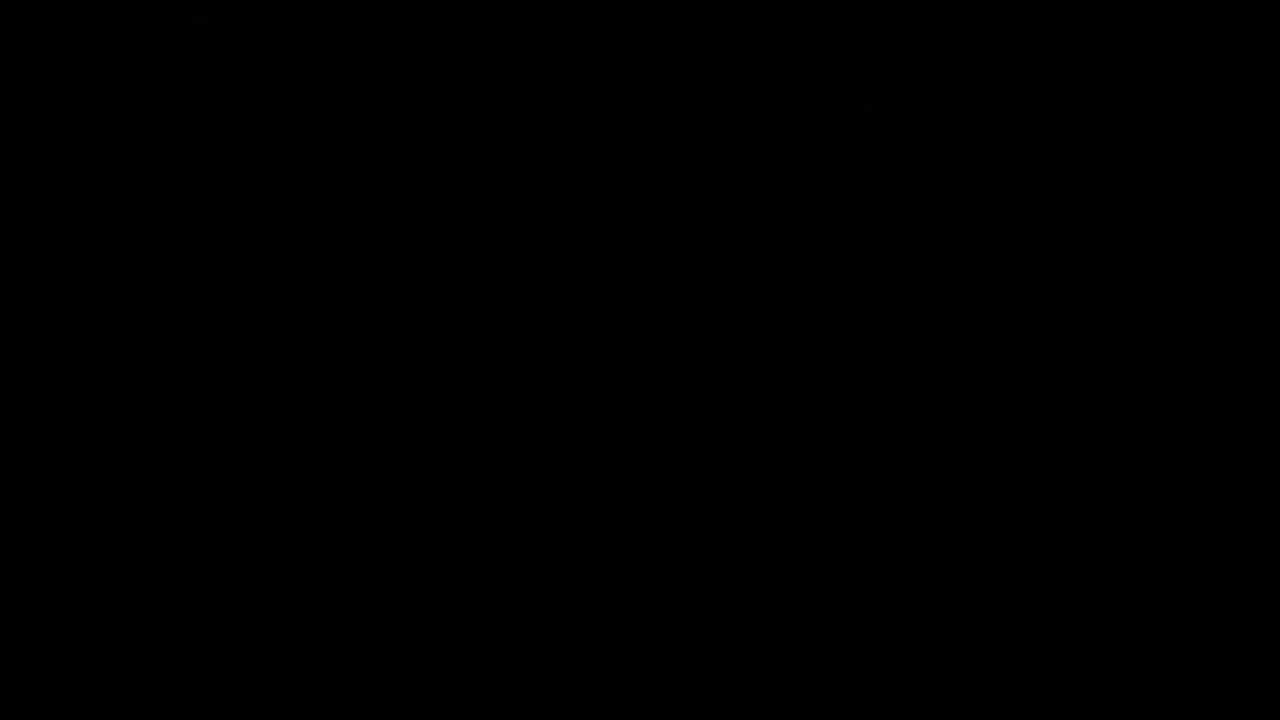